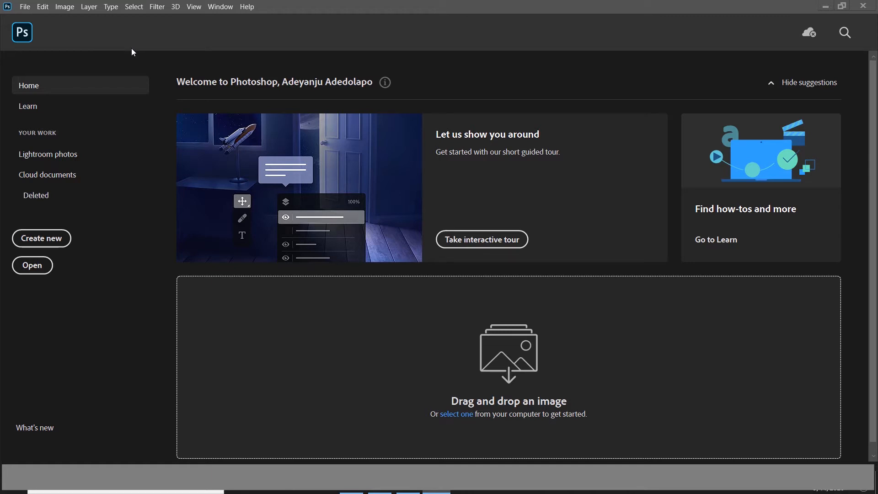
click(25, 8)
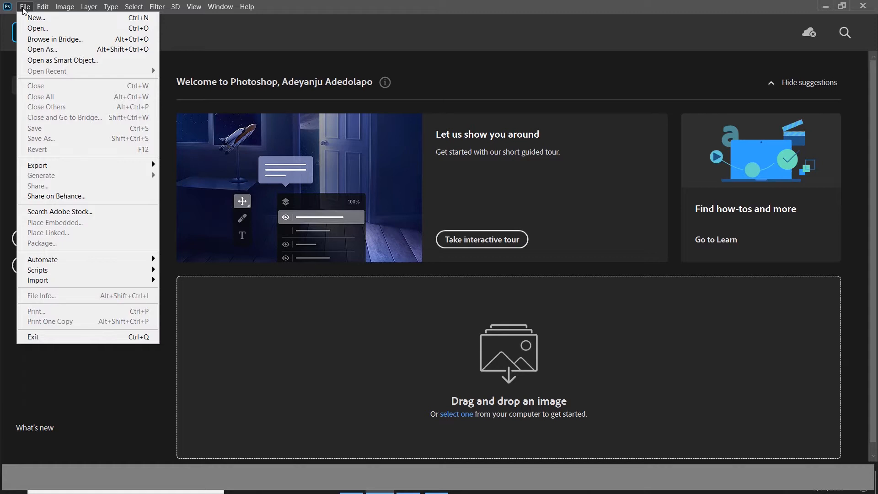
click(30, 8)
click(120, 8)
click(119, 8)
click(29, 8)
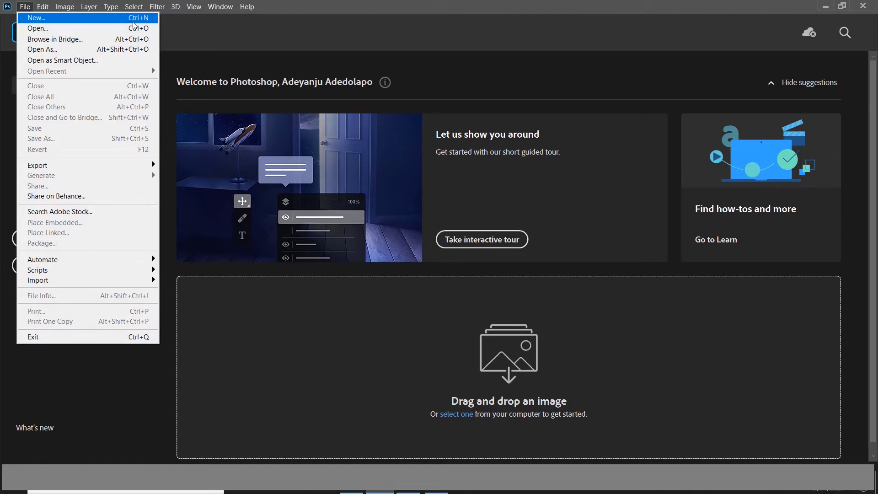
click(192, 43)
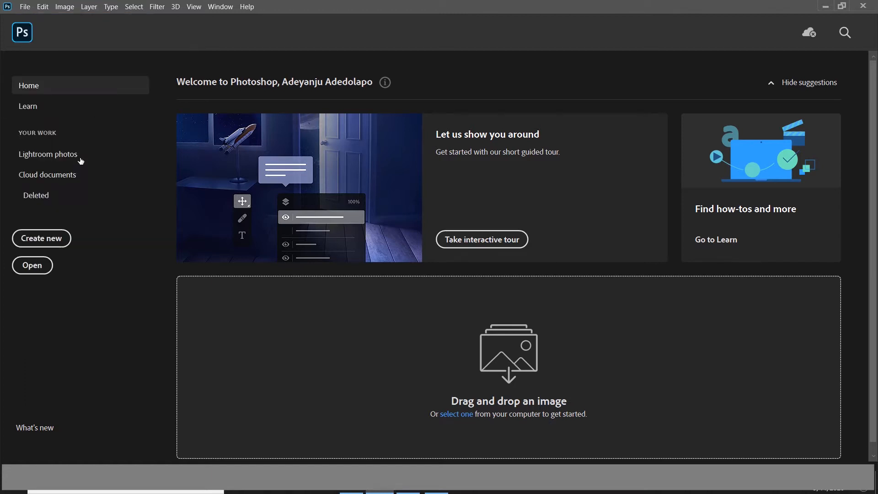
Step: Create a 7 x 5 inch landscape document at 300 ppi from the Default Photoshop Size photo preset, named Menu Bar Introduction
click(46, 241)
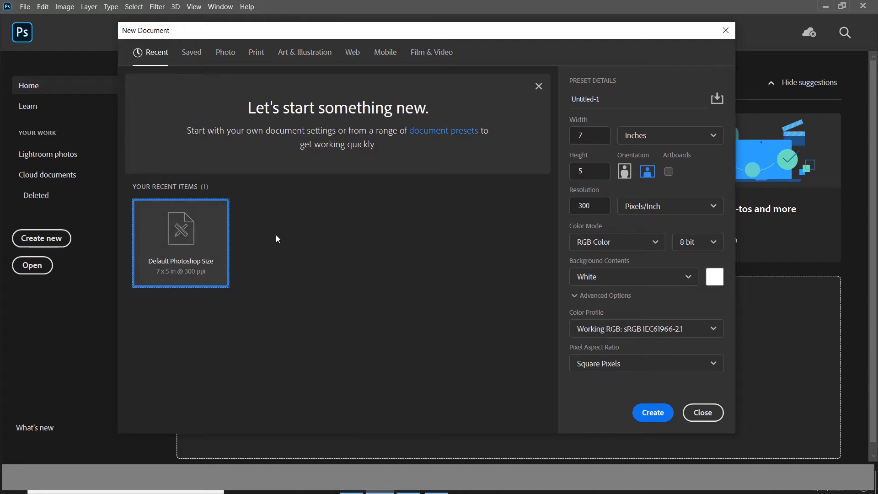
click(192, 53)
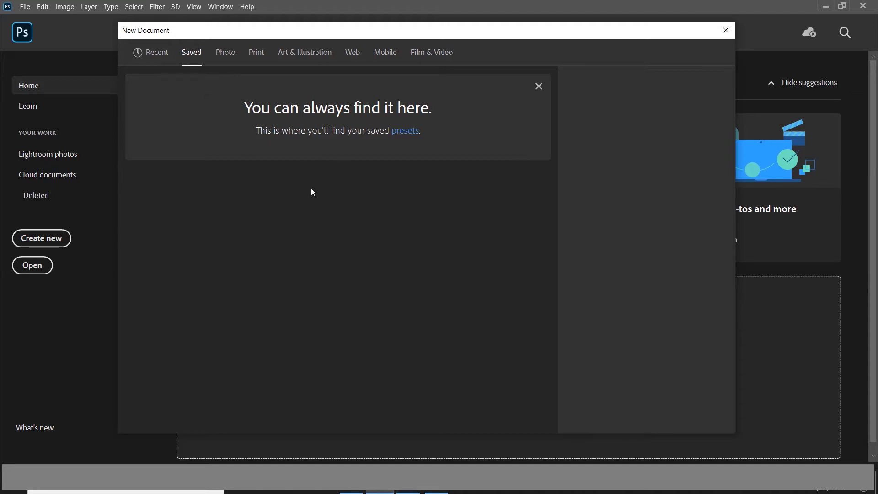
click(227, 57)
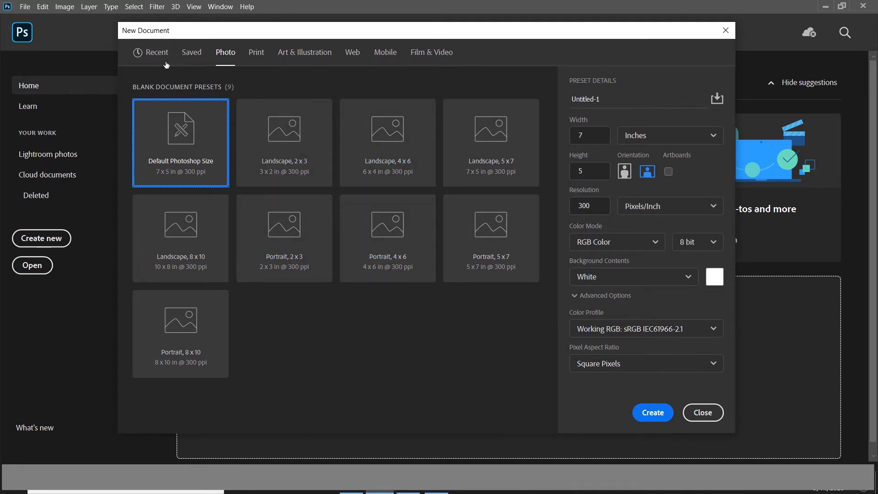
click(599, 99)
text(adf)
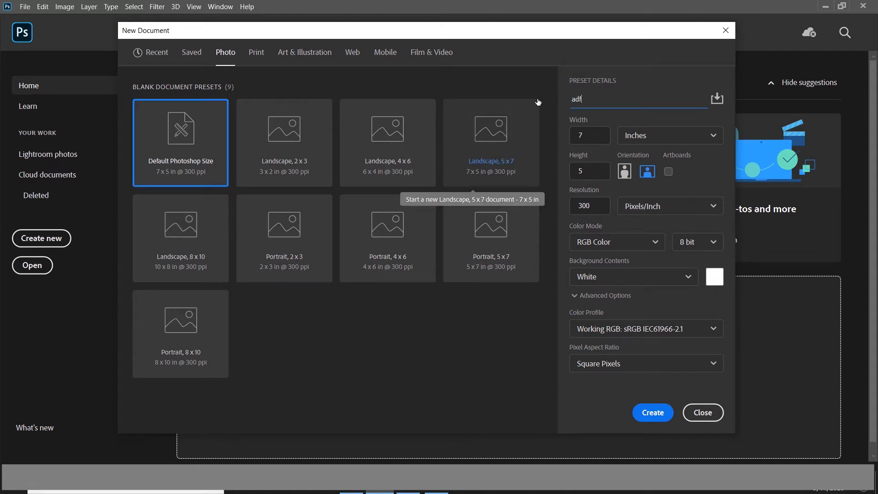
key(ctrl+a)
text(Menu Bar Introduction)
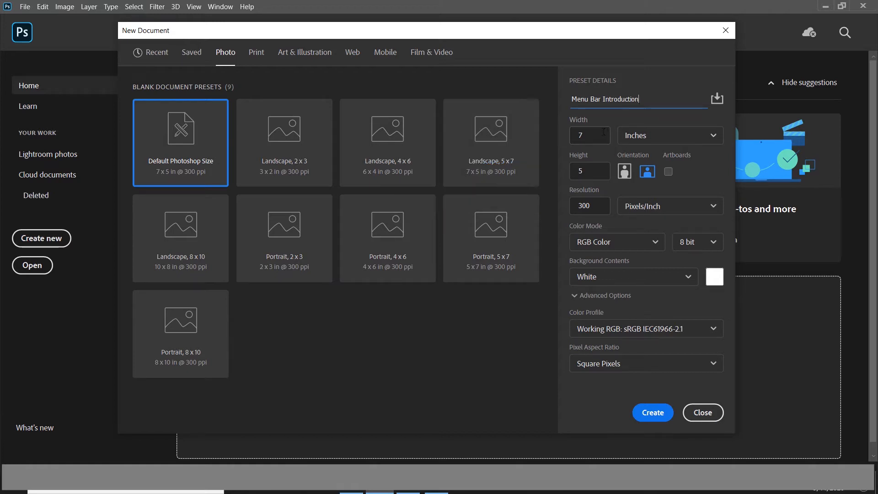
click(591, 124)
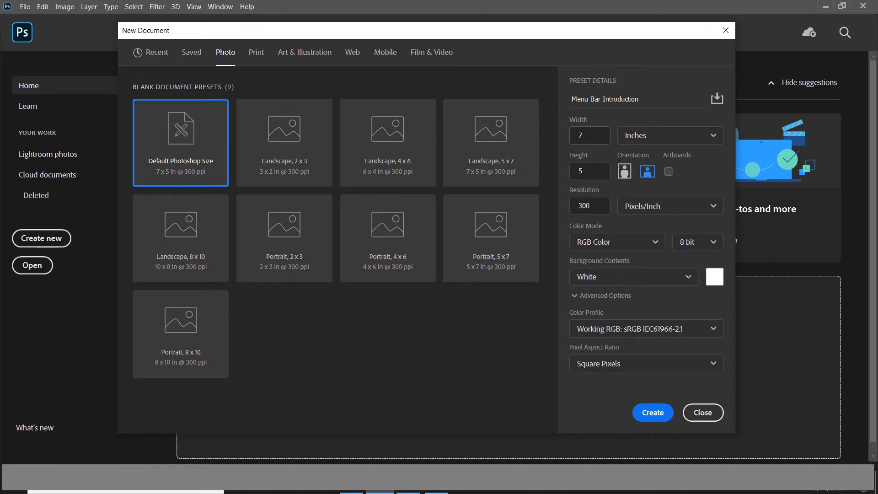
click(657, 417)
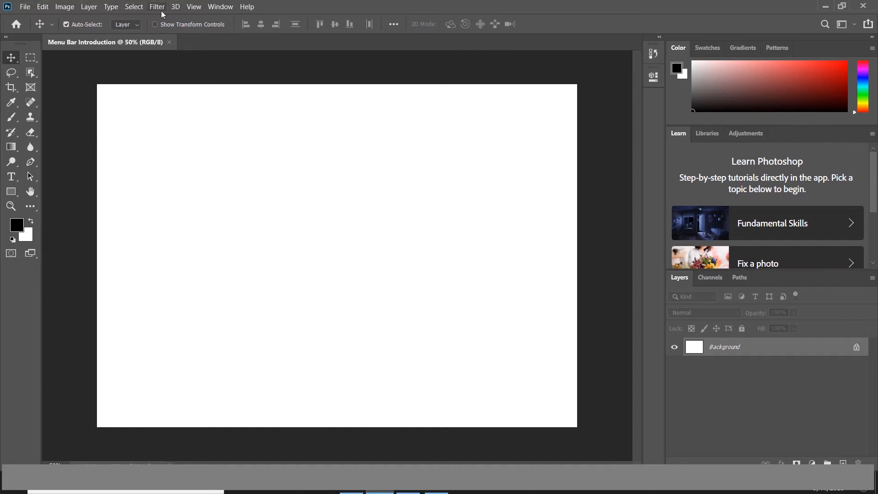
click(25, 7)
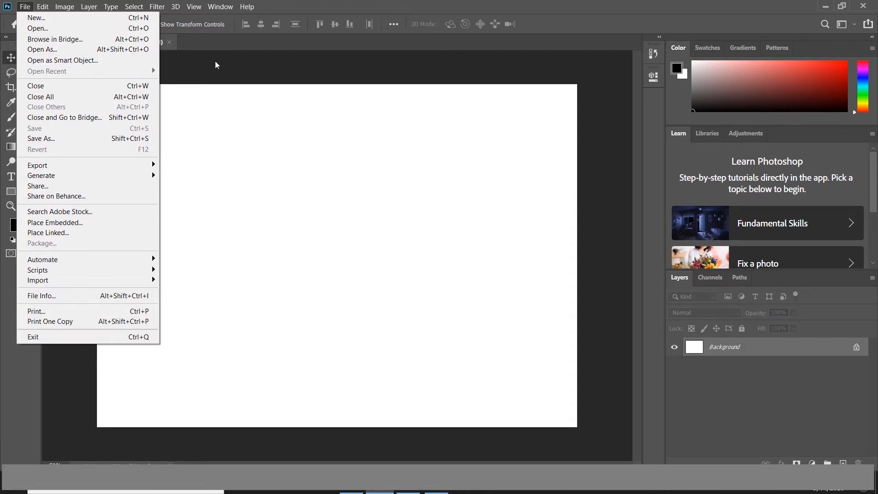
mouse_move(248, 6)
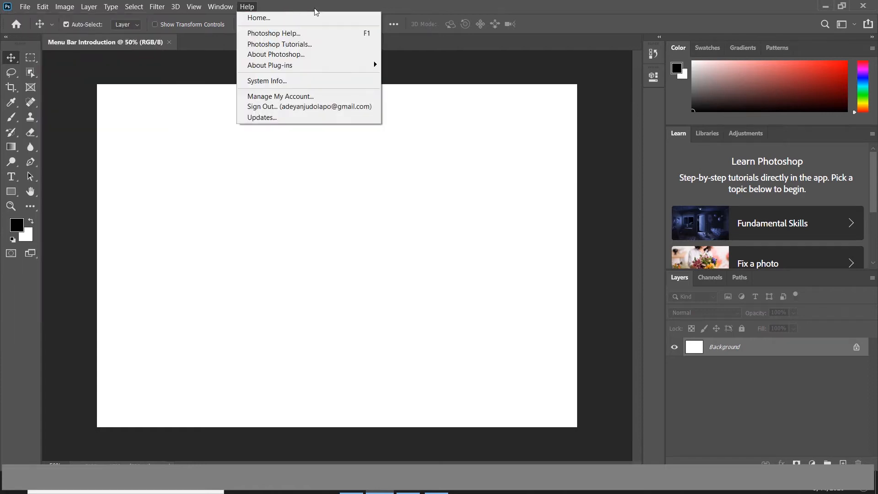
click(163, 114)
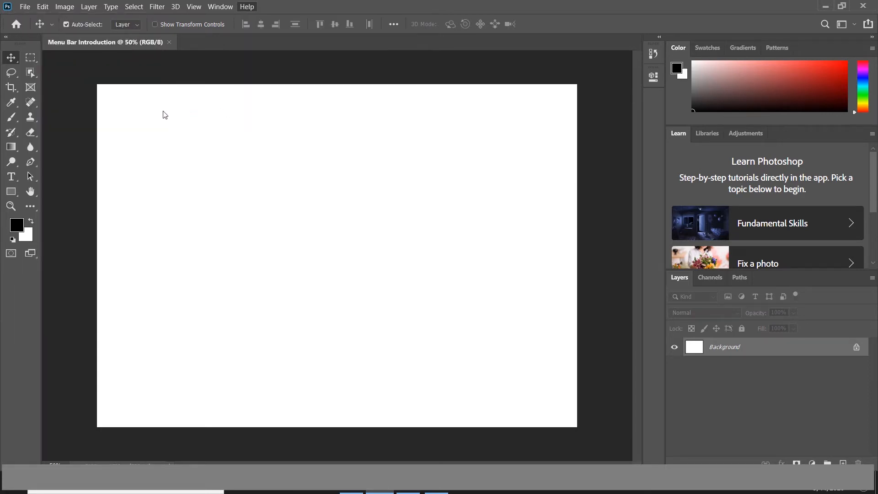
click(29, 8)
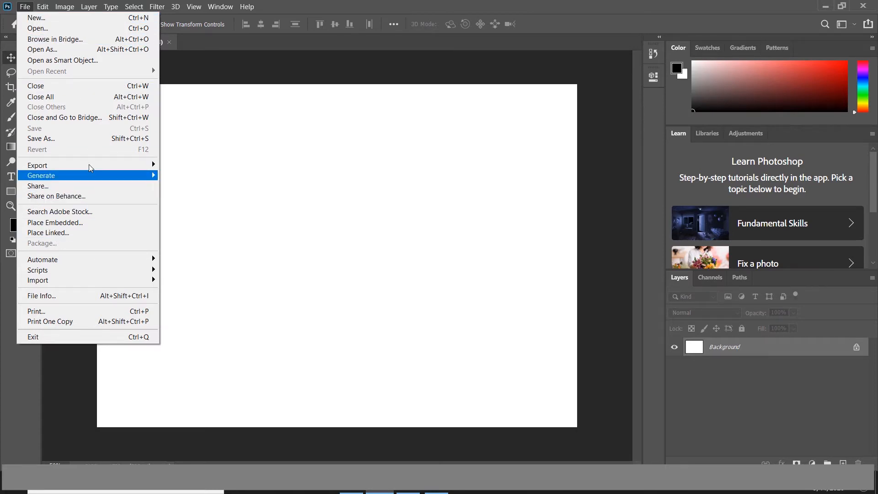
mouse_move(81, 165)
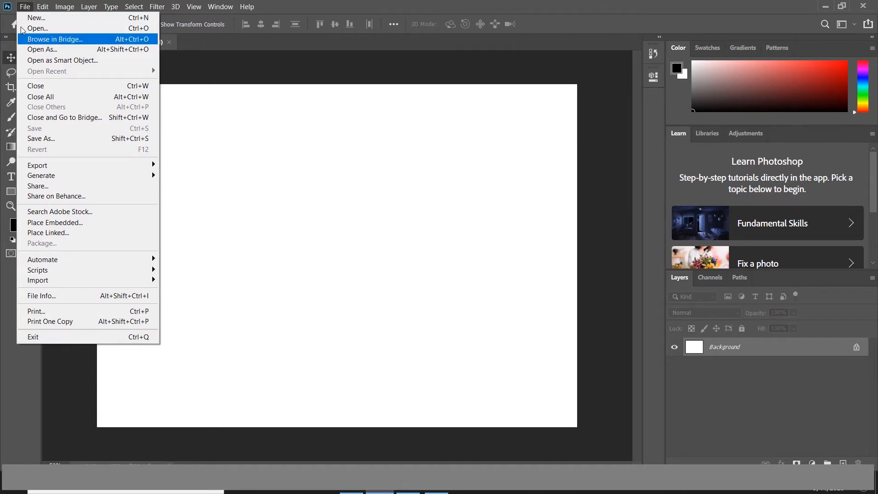
click(24, 7)
click(43, 6)
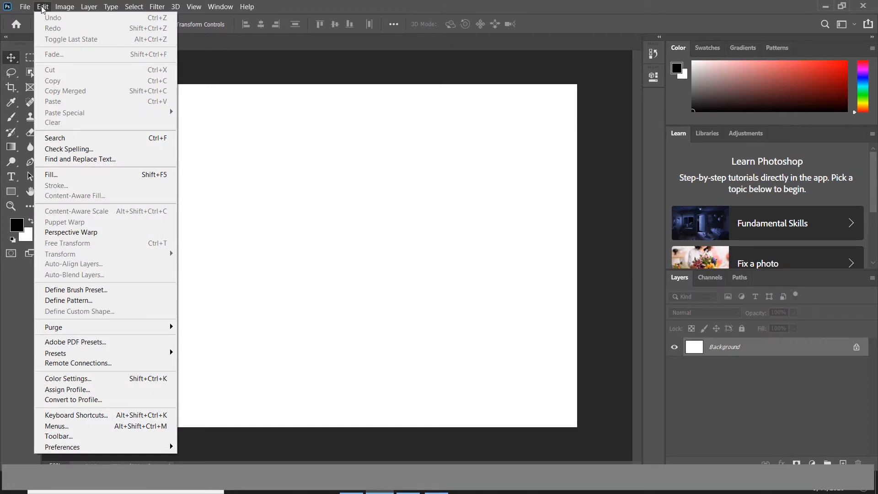
click(43, 6)
click(65, 6)
click(333, 184)
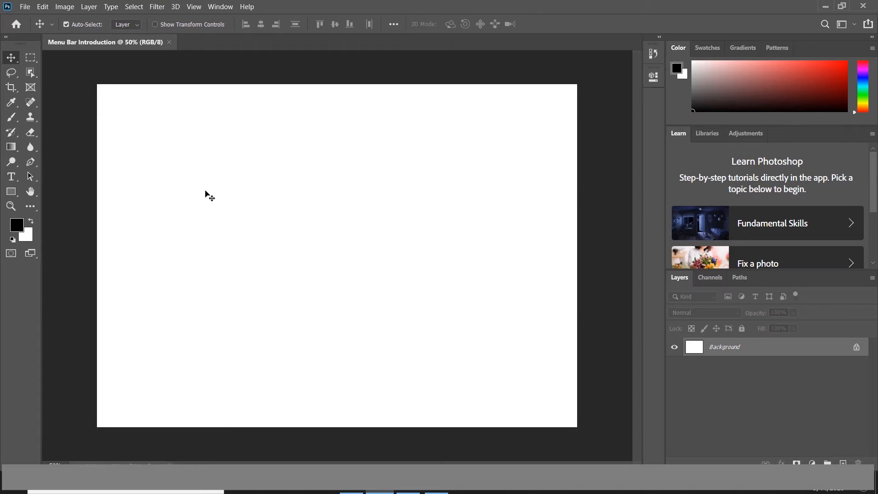
Step: Draw a black rectangle about 991 x 728 px on the canvas and a smaller one about 184 x 298 px to its right
click(11, 192)
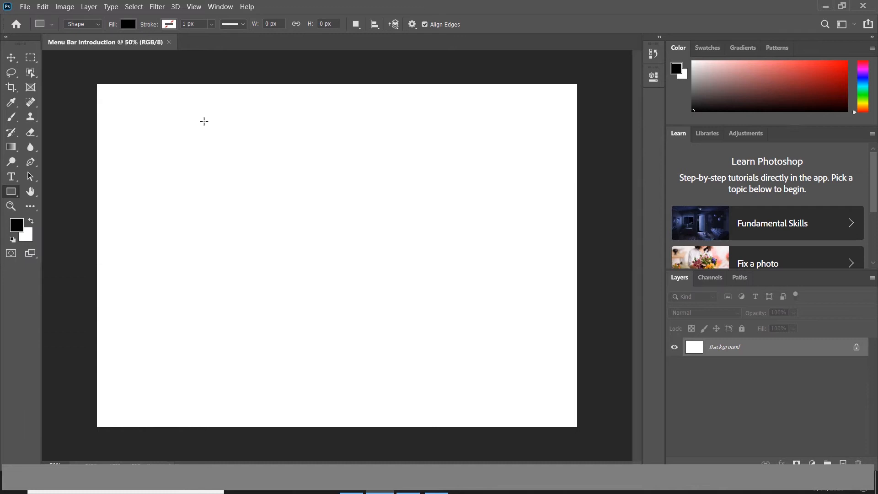
drag(155, 126, 382, 293)
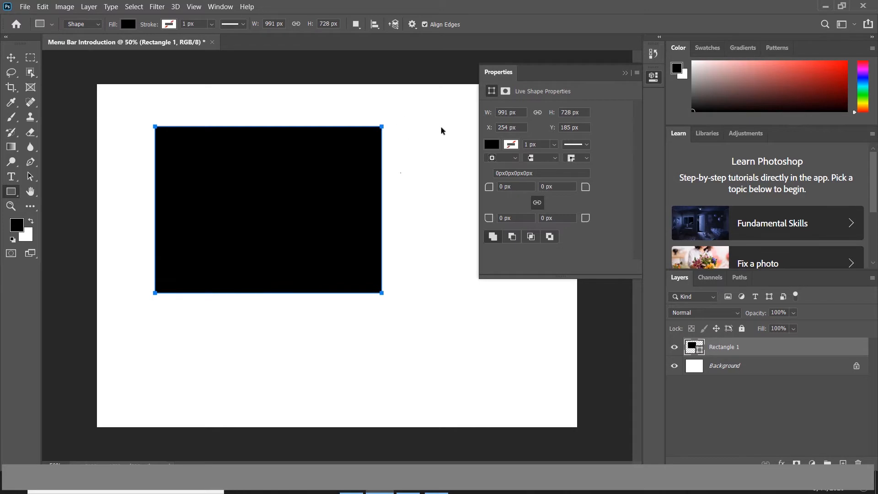
drag(406, 120, 448, 189)
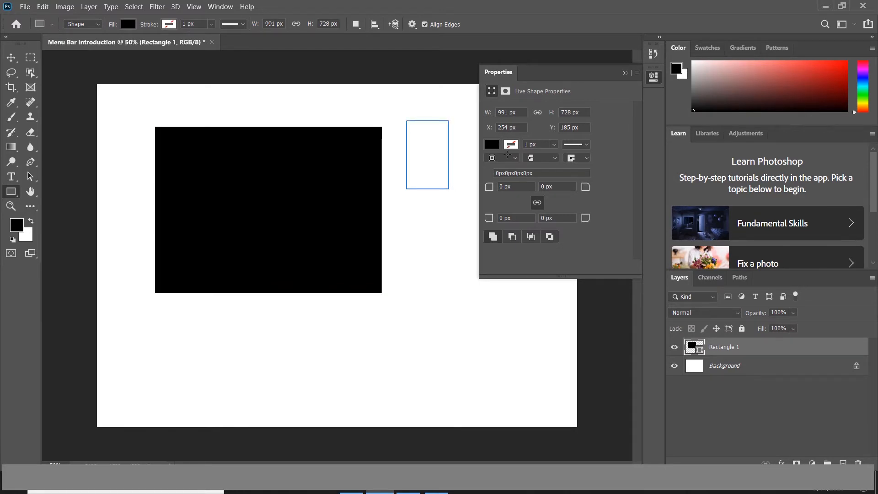
Step: Fill the smaller rectangle with red from the RGB swatches, and activate the Move tool with the shape properties collapsed
click(494, 145)
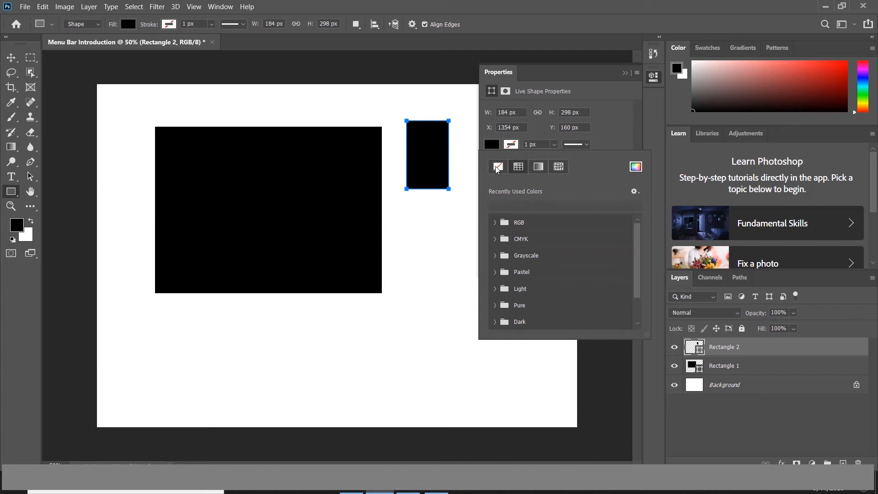
click(496, 146)
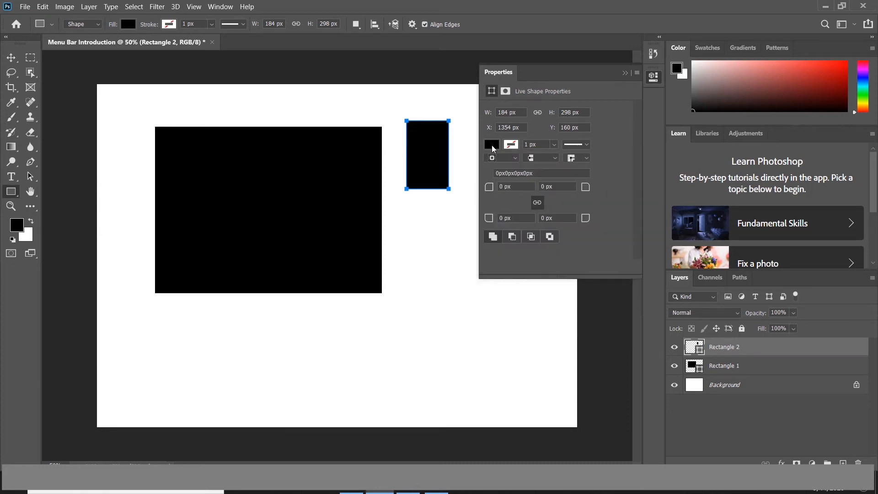
click(494, 146)
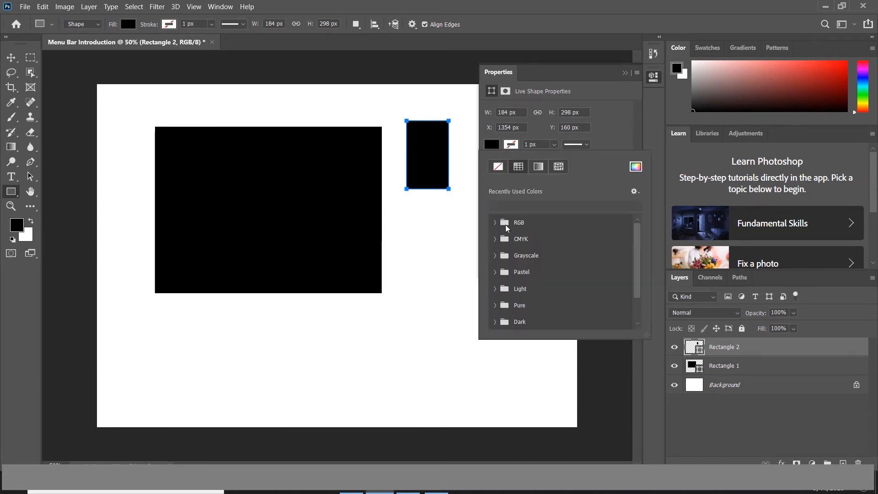
click(503, 224)
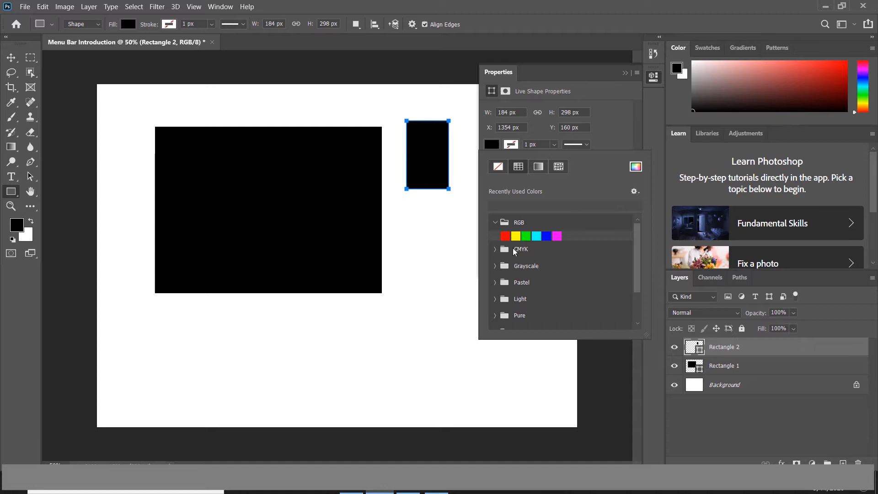
click(504, 237)
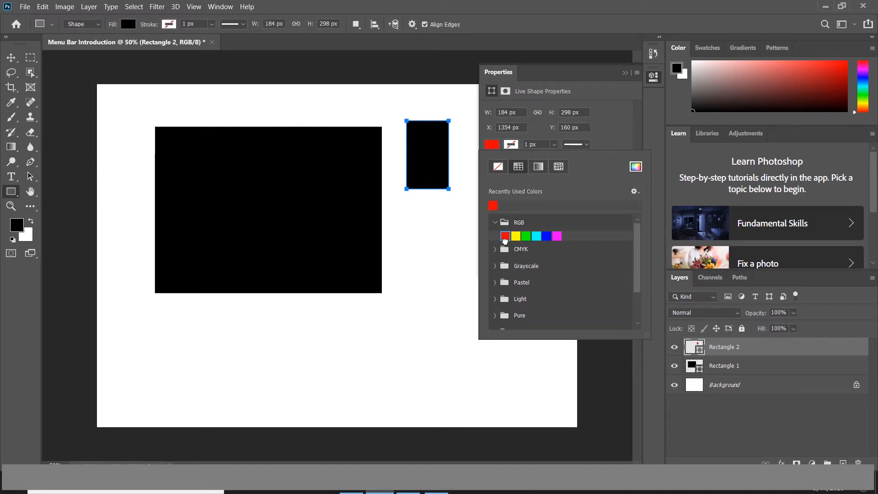
click(15, 58)
click(15, 58)
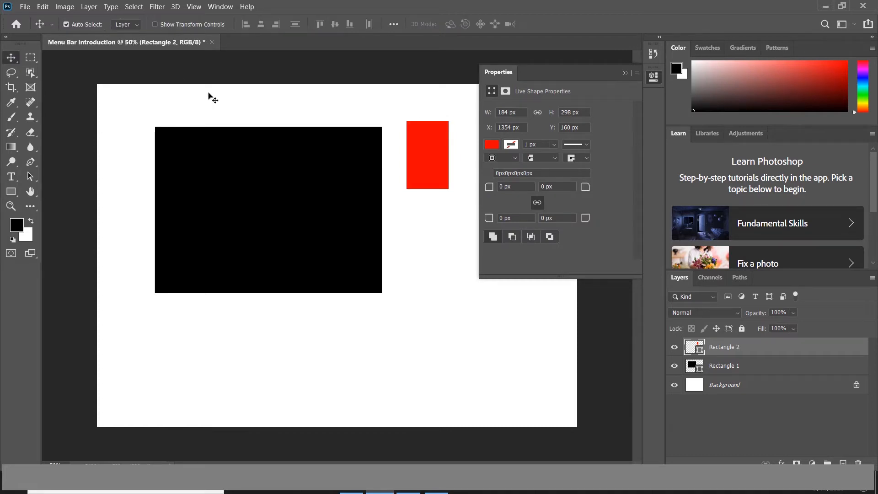
click(625, 74)
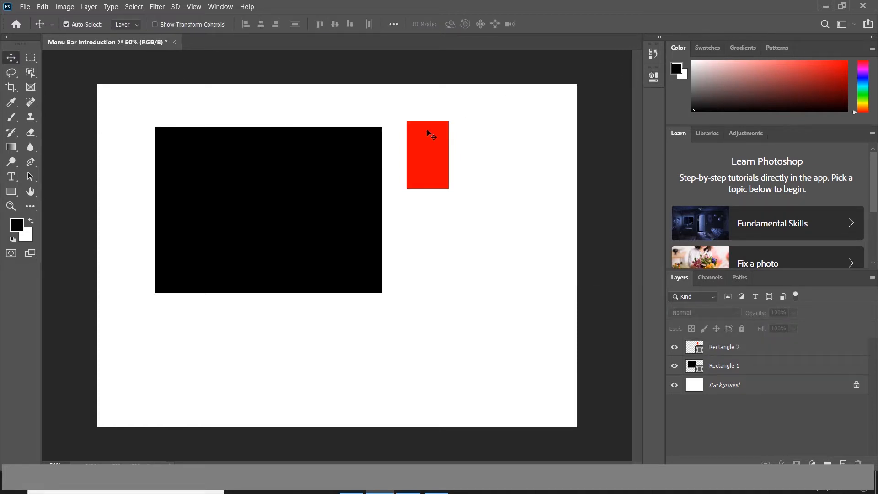
Step: Select the red and black rectangles alternately on the canvas and in the layer list to compare which layer each belongs to
click(432, 139)
click(343, 166)
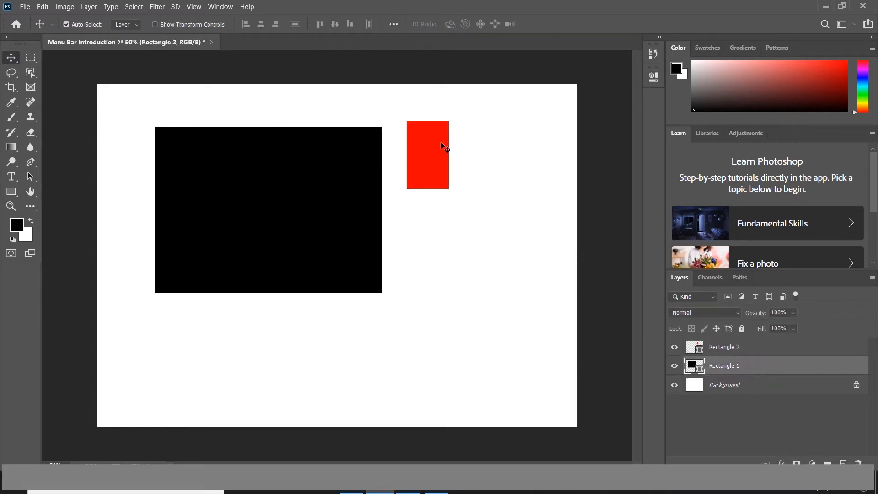
click(415, 146)
click(359, 173)
click(423, 165)
click(340, 182)
click(418, 179)
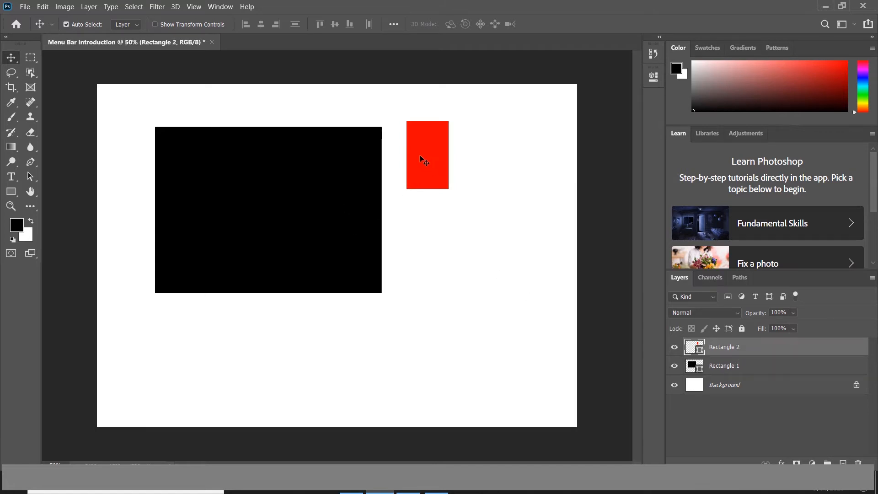
click(372, 160)
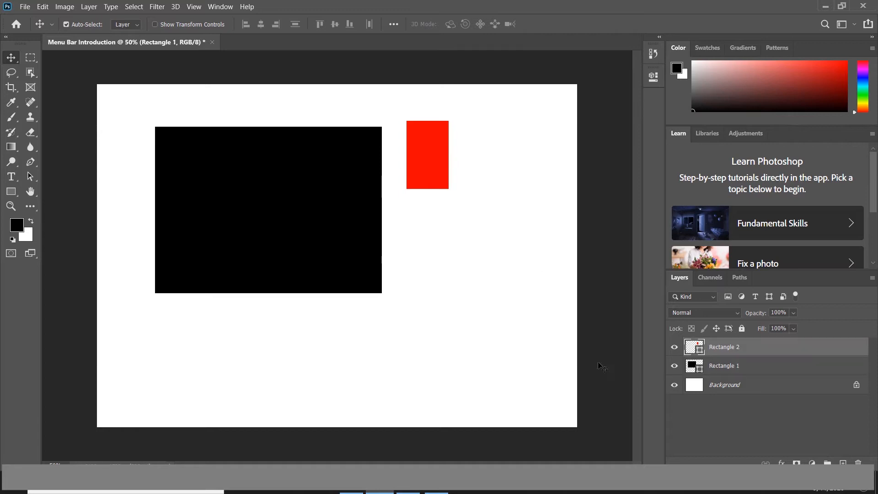
click(762, 367)
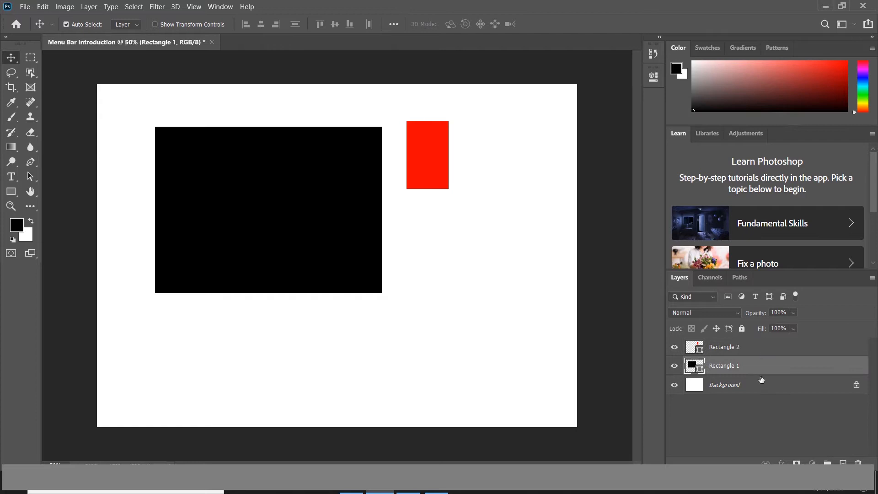
click(761, 350)
click(323, 176)
Step: Move the red rectangle slightly down and to the right, and select the black rectangle
click(428, 164)
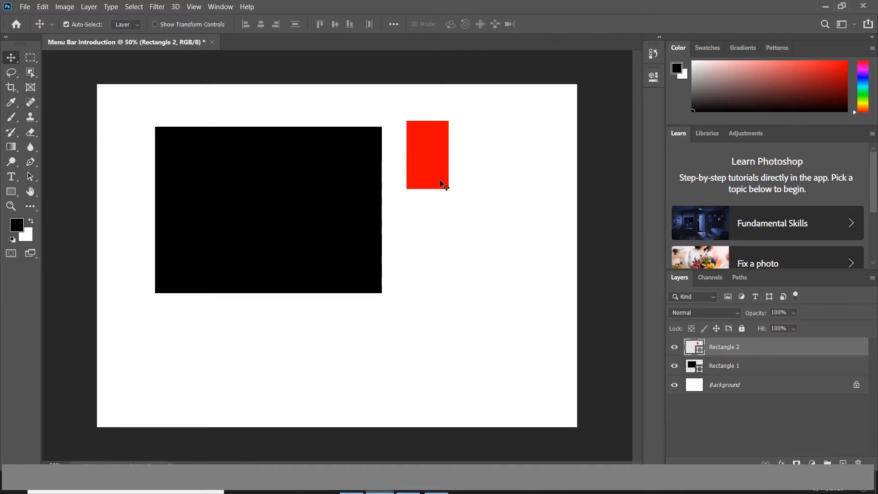
drag(433, 169, 441, 183)
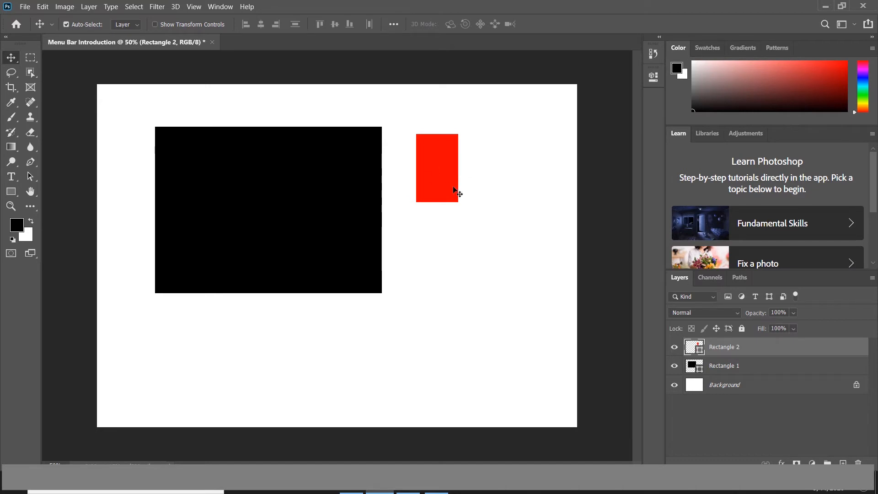
click(353, 154)
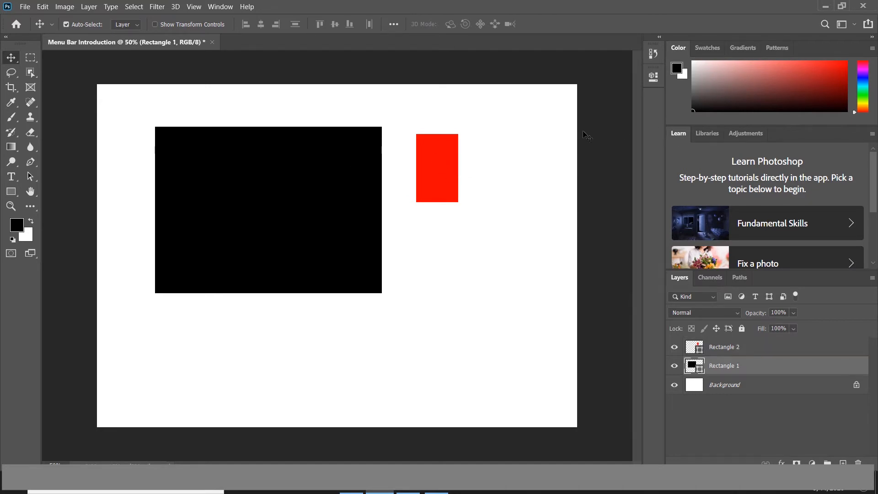
Step: Display the document's history, examine its recorded states, and select the red rectangle
click(653, 54)
scroll(599, 87, up, 3)
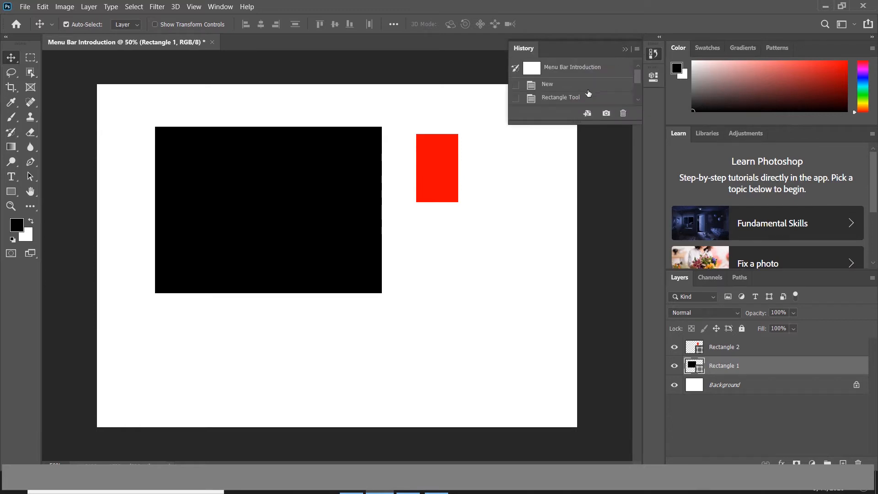
scroll(555, 92, down, 1)
scroll(555, 93, down, 1)
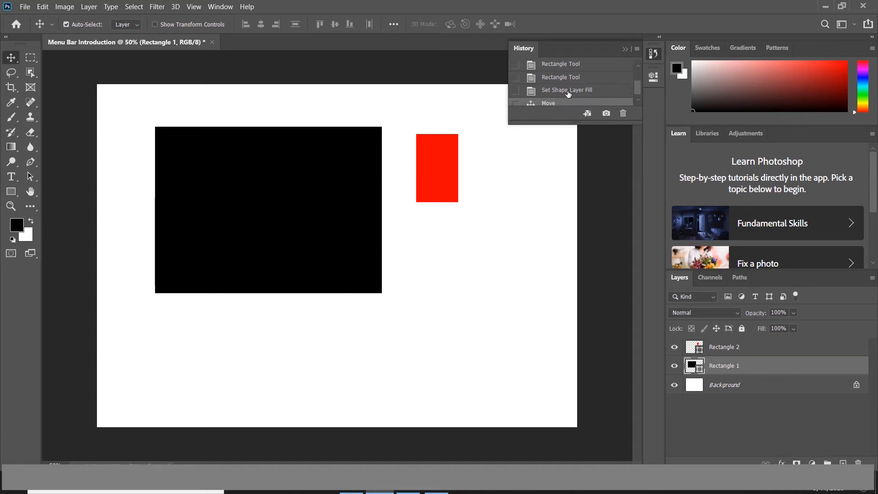
scroll(582, 96, up, 2)
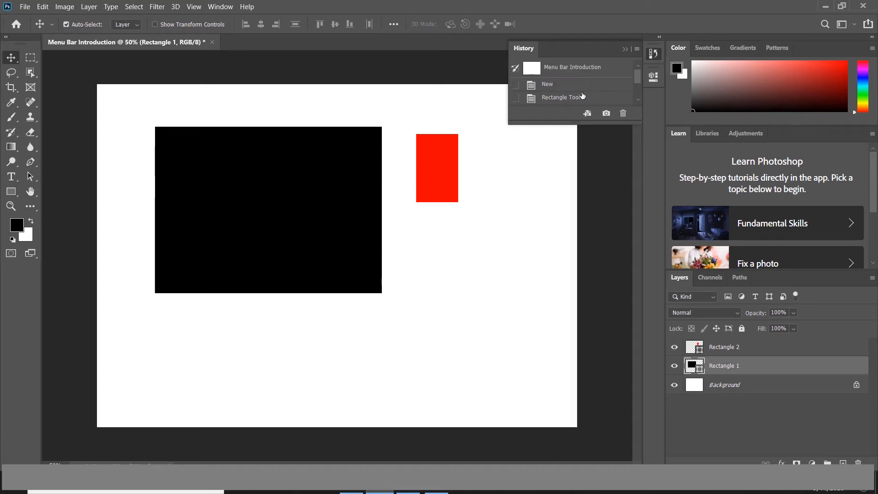
scroll(579, 95, down, 2)
click(486, 150)
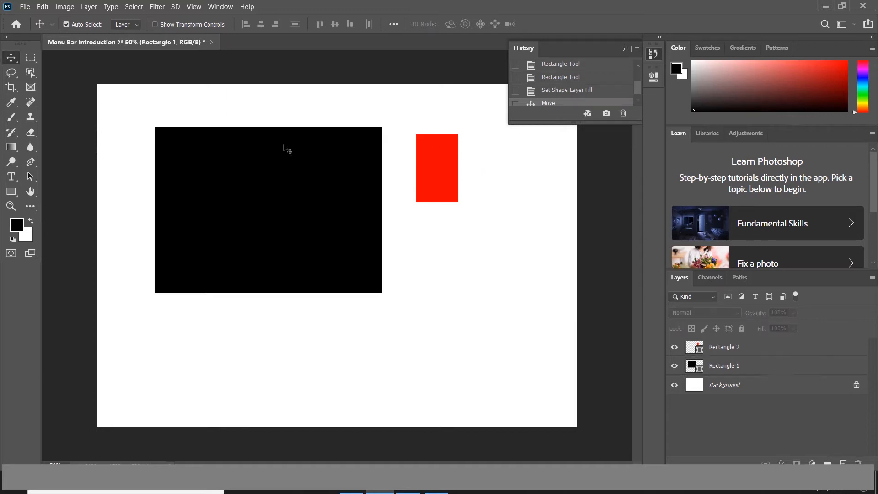
click(418, 153)
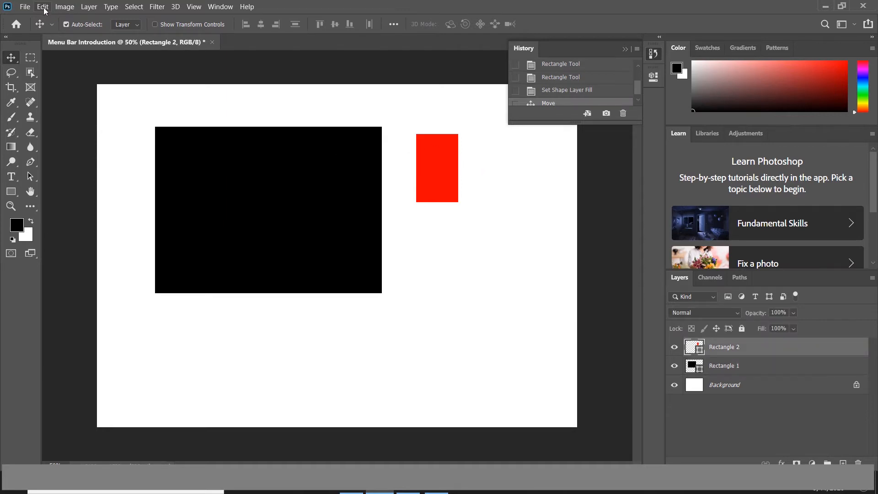
Step: Undo and redo the red rectangle's last move, with the history list enlarged to show all recorded states
click(43, 7)
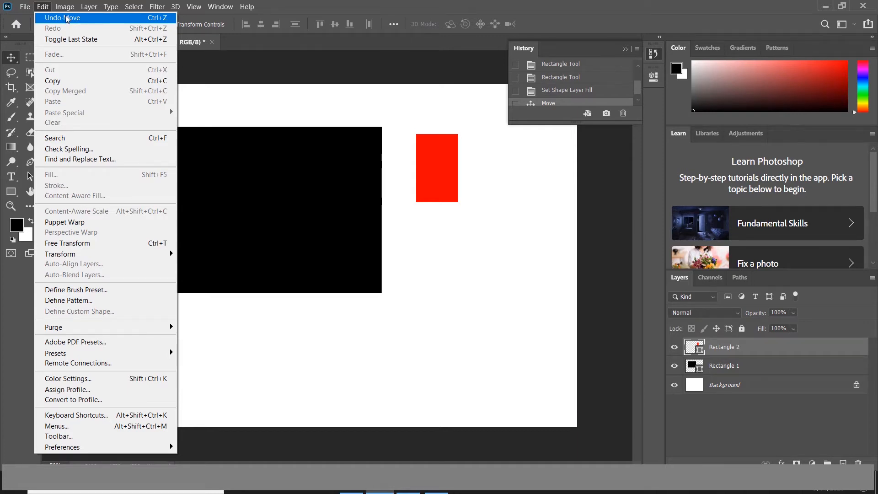
click(426, 121)
key(ctrl)
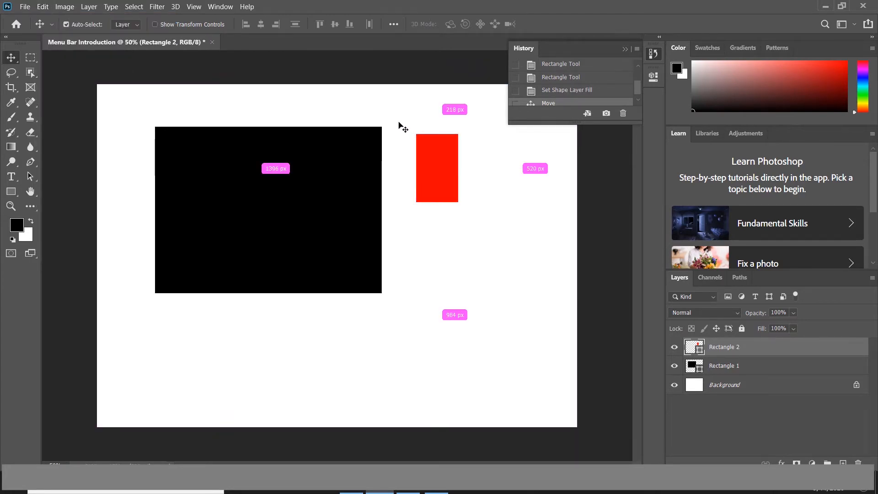
key(ctrl+z)
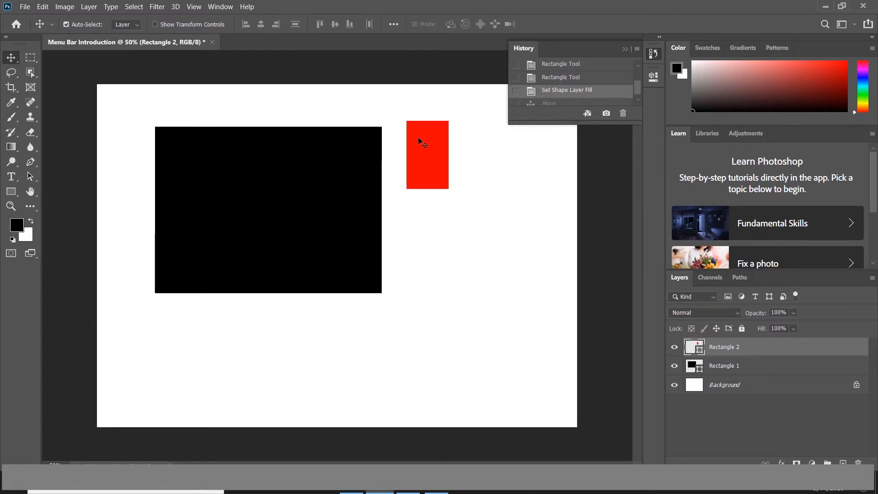
scroll(567, 106, down, 1)
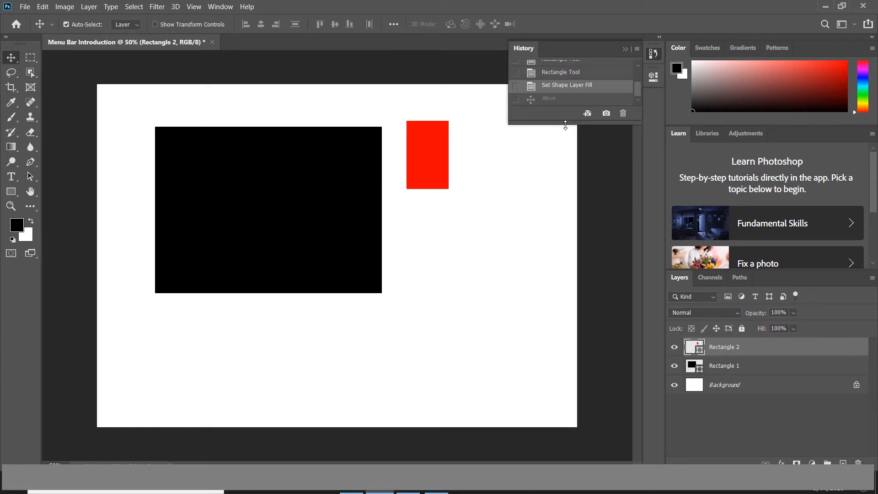
drag(566, 125, 566, 293)
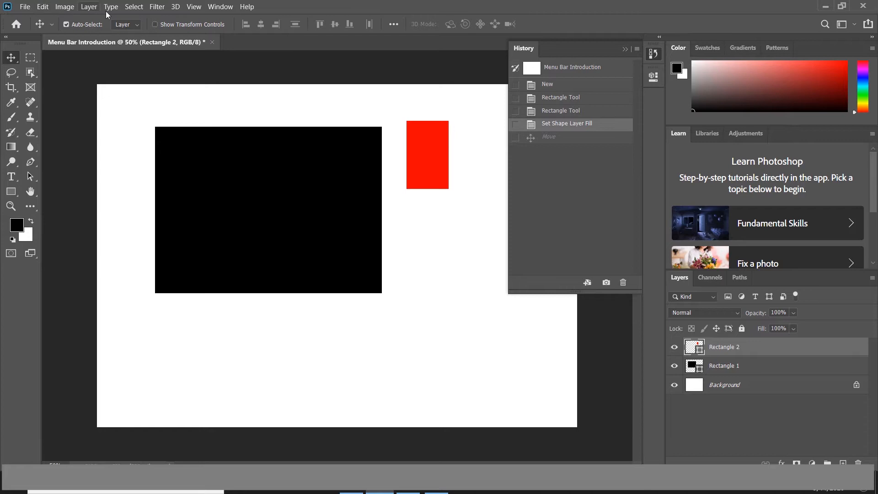
click(43, 7)
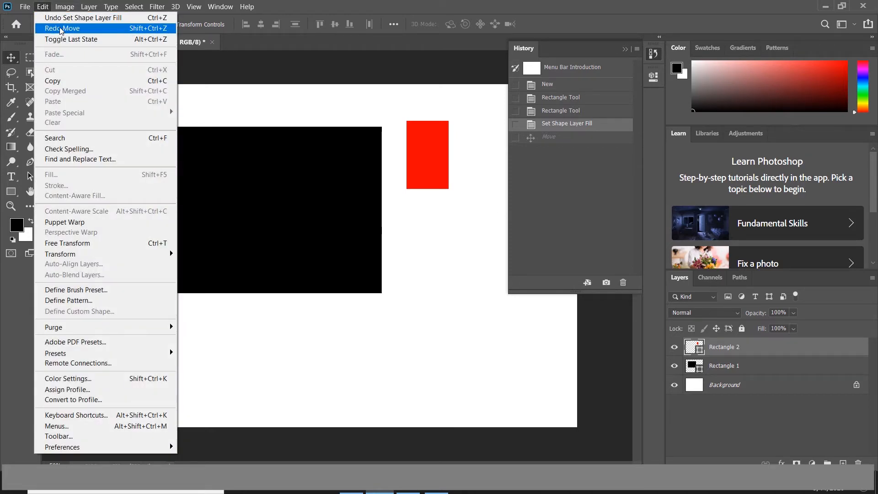
click(136, 29)
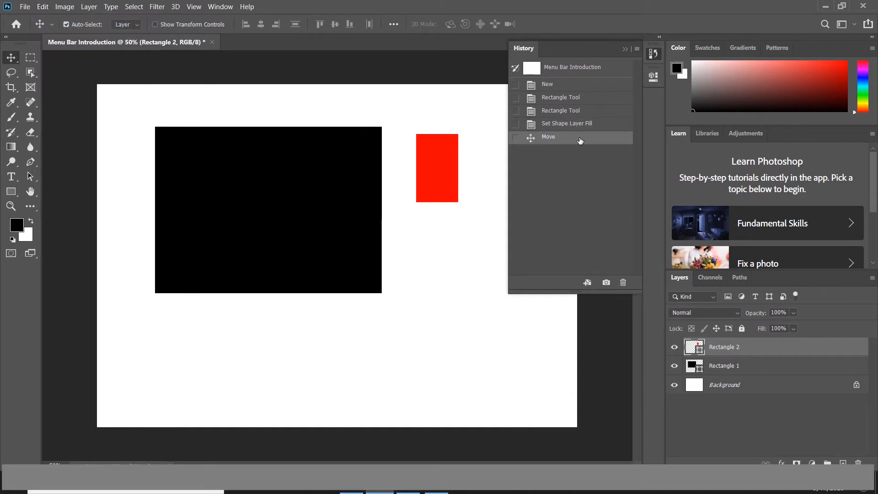
Step: Review the available Edit commands, including undo, redo and toggling the last state
click(43, 6)
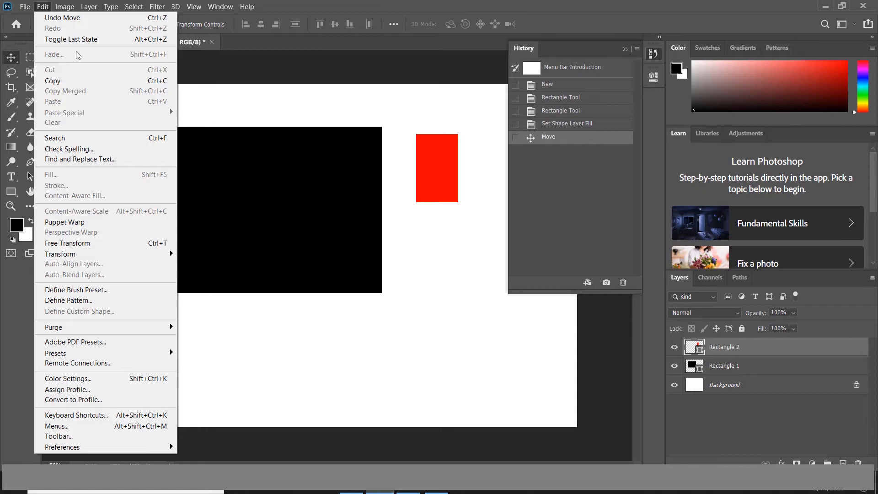
click(43, 7)
click(42, 7)
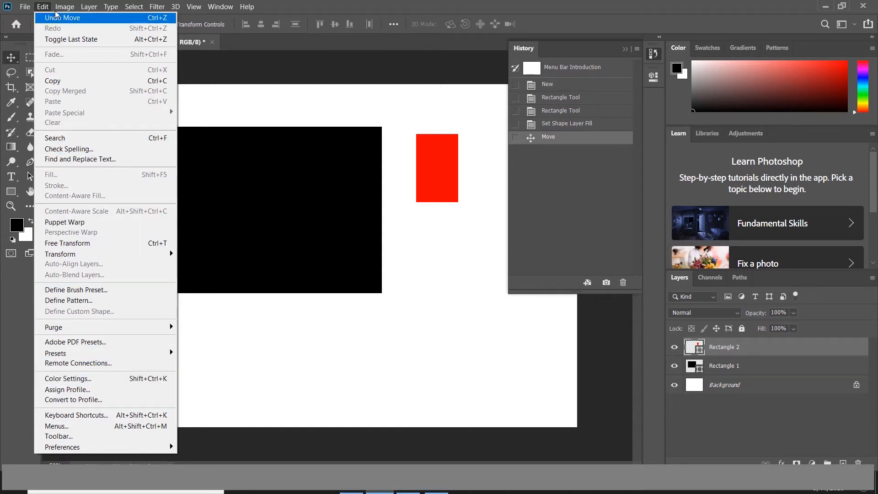
Step: Rasterize the red rectangle's layer while trying the Grayscale color mode, and undo the grayscale conversion
mouse_move(64, 9)
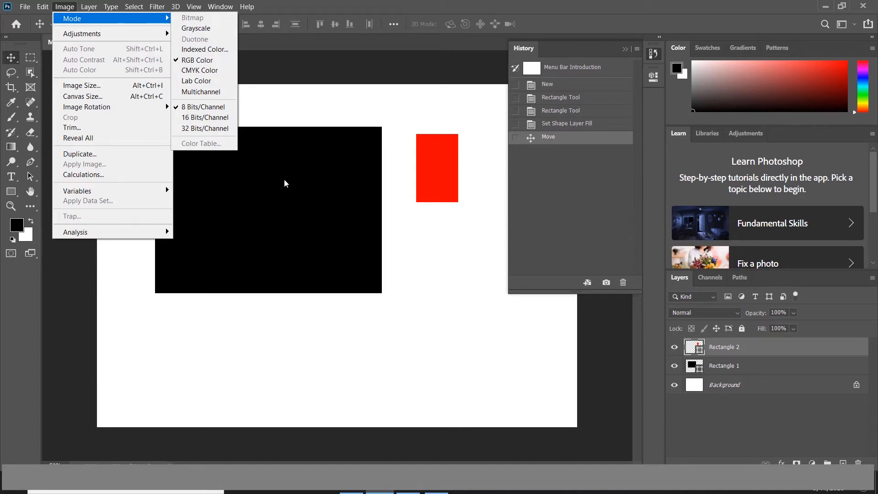
click(154, 8)
click(65, 7)
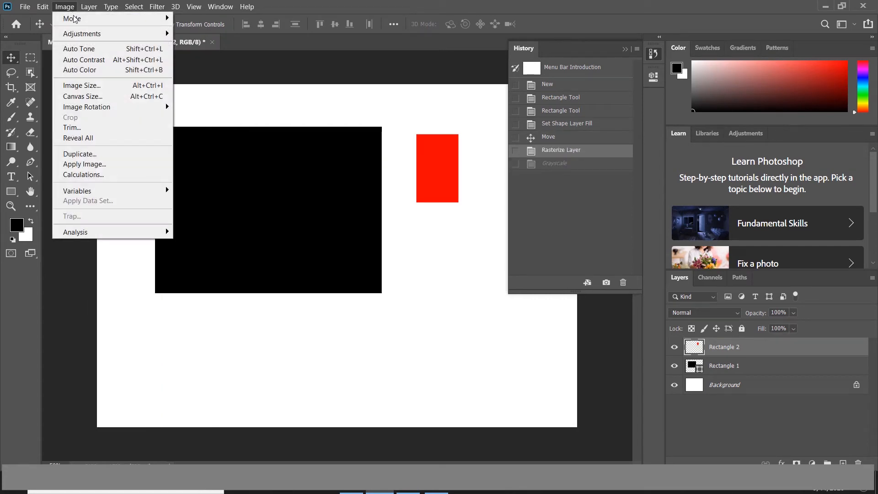
mouse_move(74, 18)
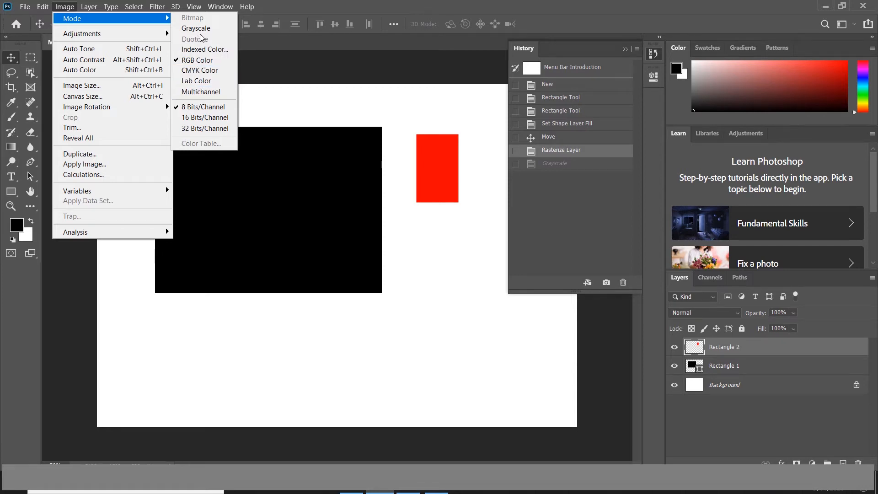
mouse_move(137, 35)
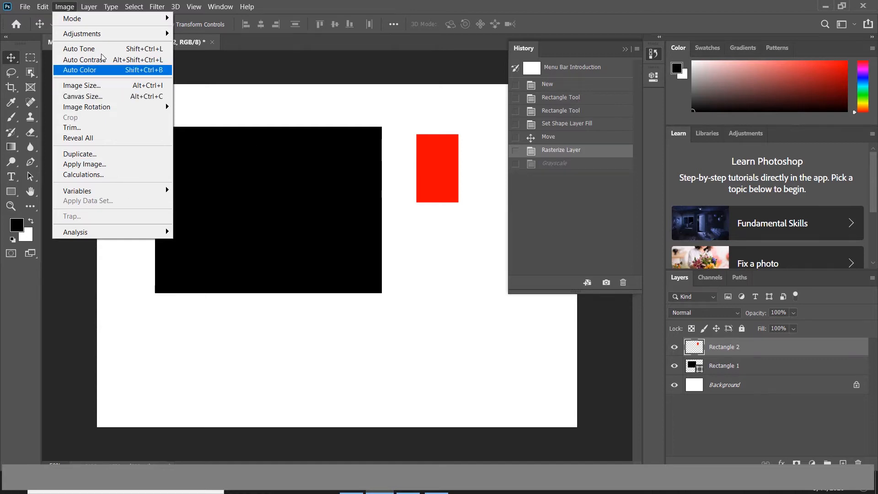
Step: Examine the Layer commands, including layer masks, clipping masks, duplication and new fill layers
click(65, 6)
click(86, 7)
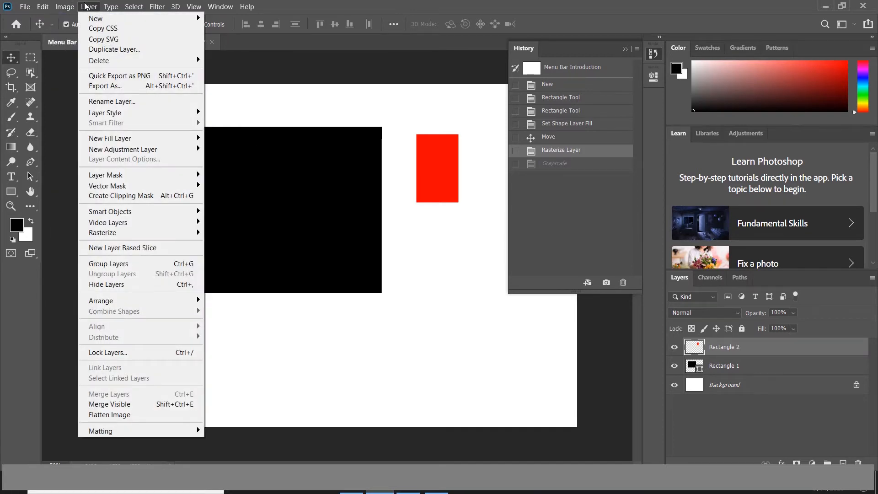
mouse_move(176, 21)
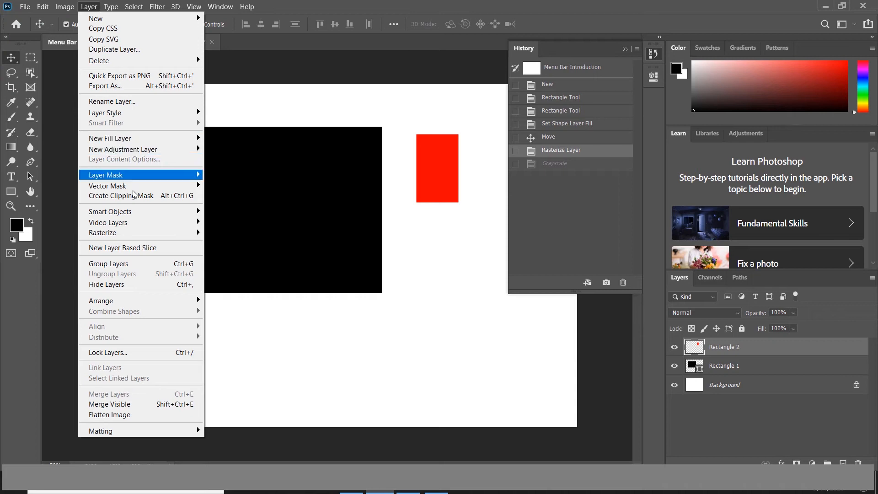
mouse_move(122, 208)
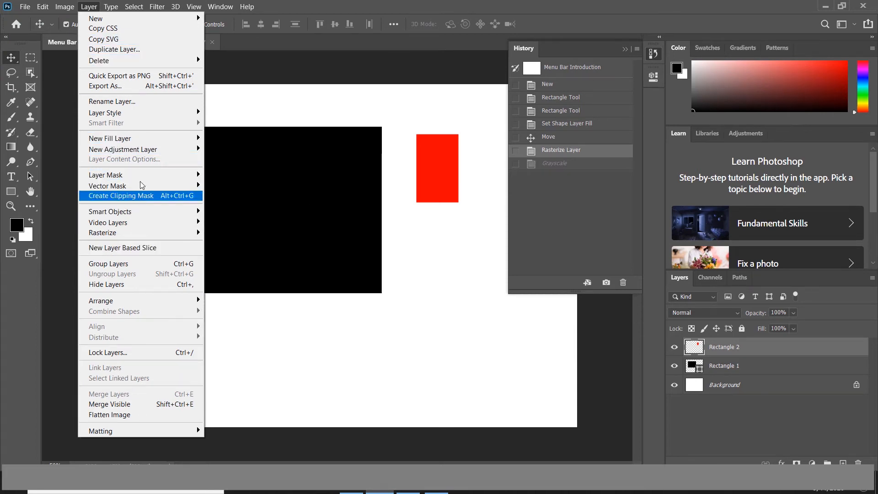
mouse_move(147, 151)
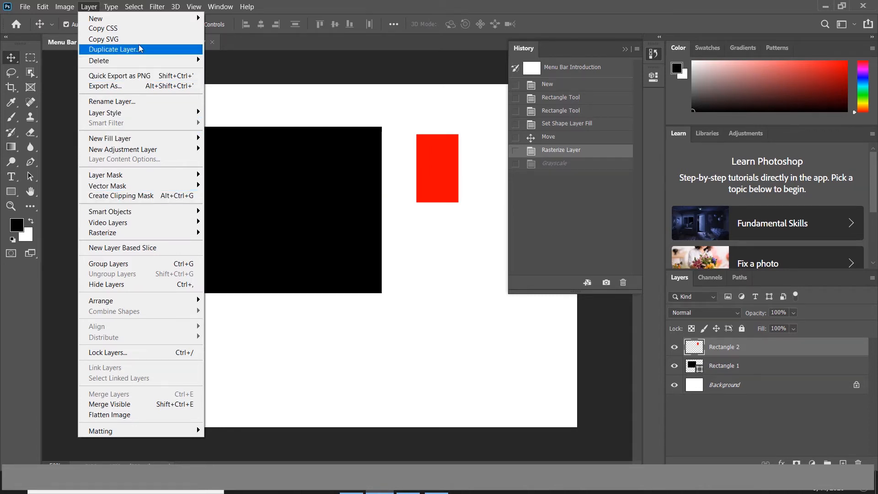
mouse_move(142, 144)
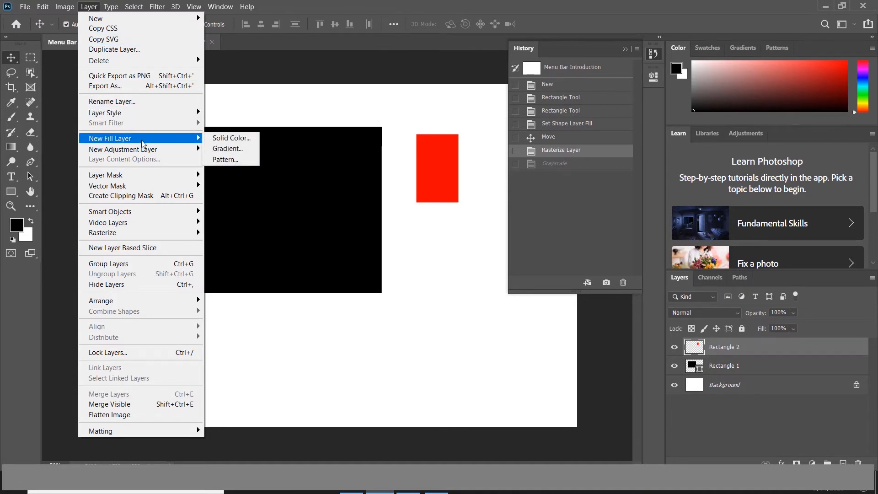
mouse_move(134, 66)
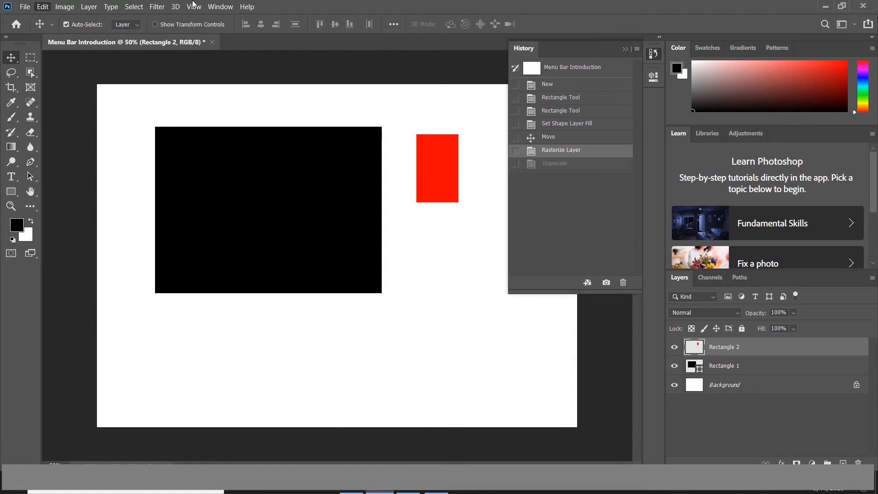
Step: Review the Type commands and display the Character settings
mouse_move(107, 6)
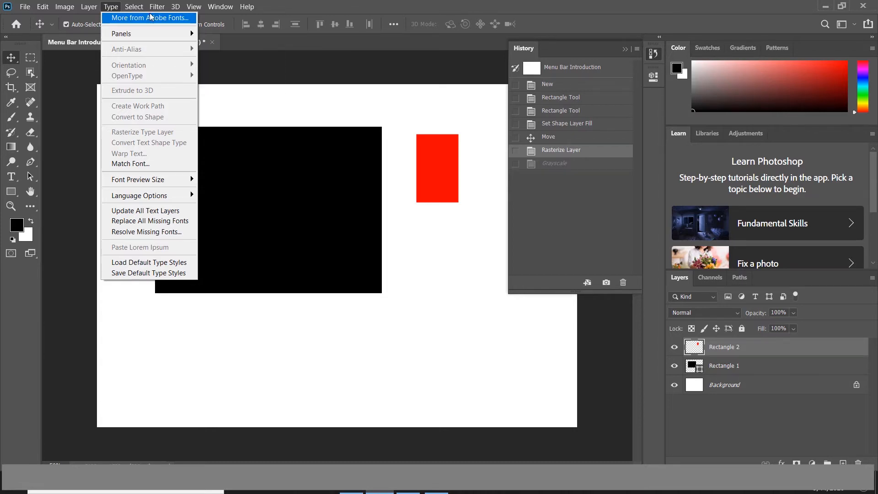
mouse_move(134, 29)
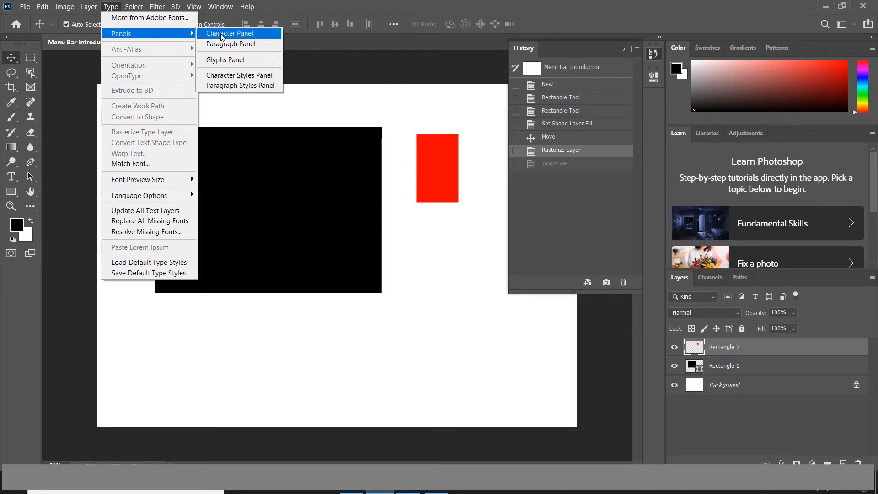
key(Escape)
key(Escape)
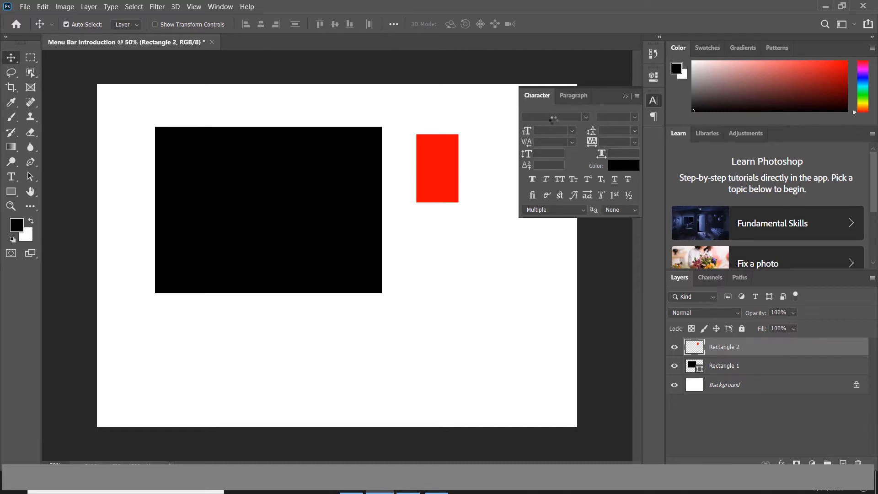
key(alt+y)
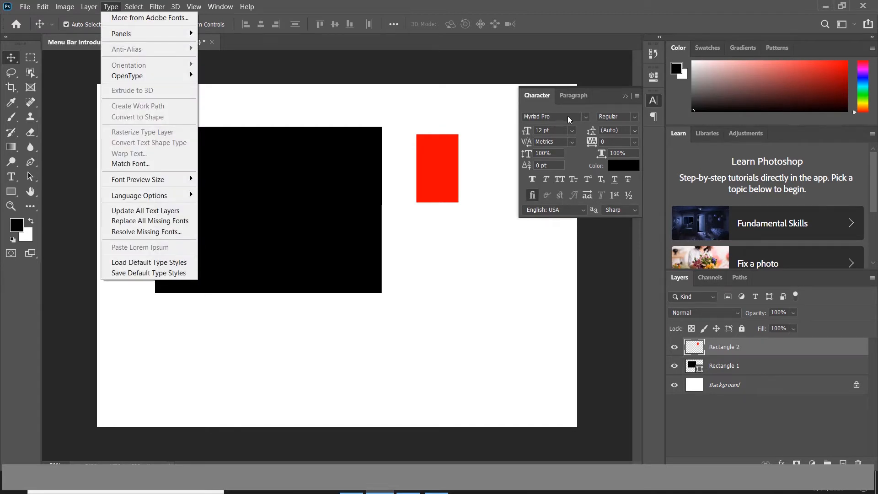
key(alt+d)
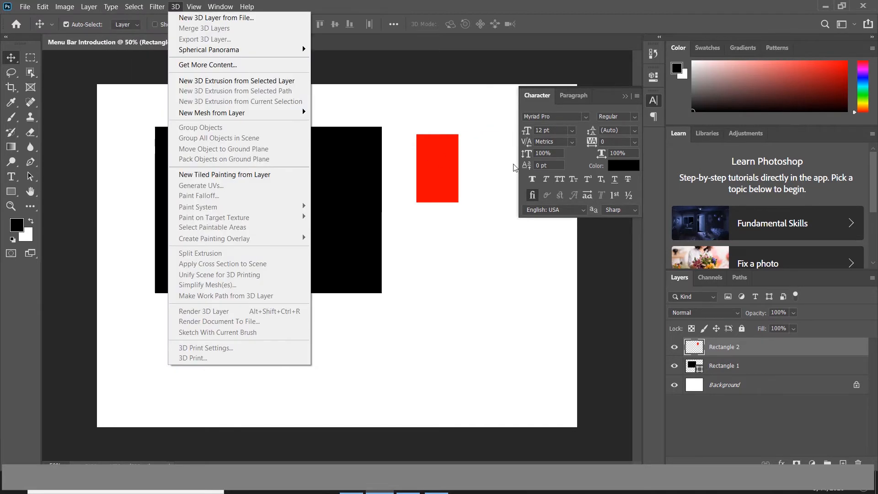
Step: Browse the available fonts in the Character settings, collapse the settings, and deselect the layers
click(571, 116)
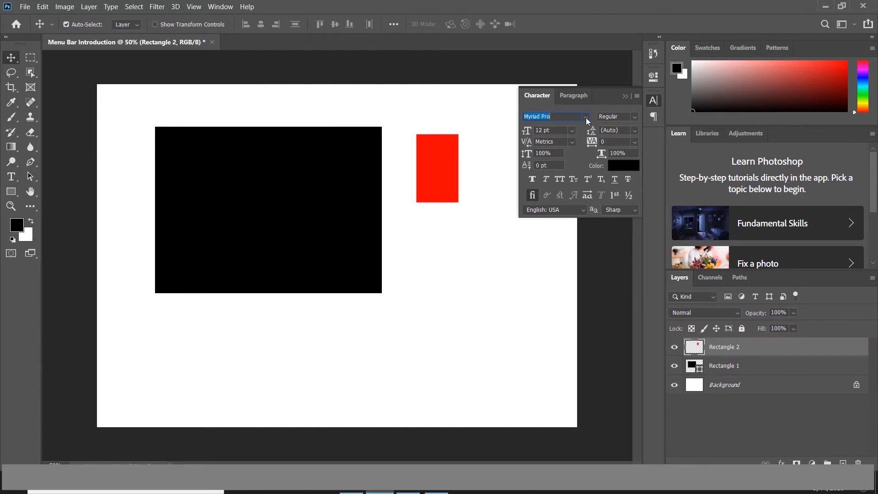
click(586, 117)
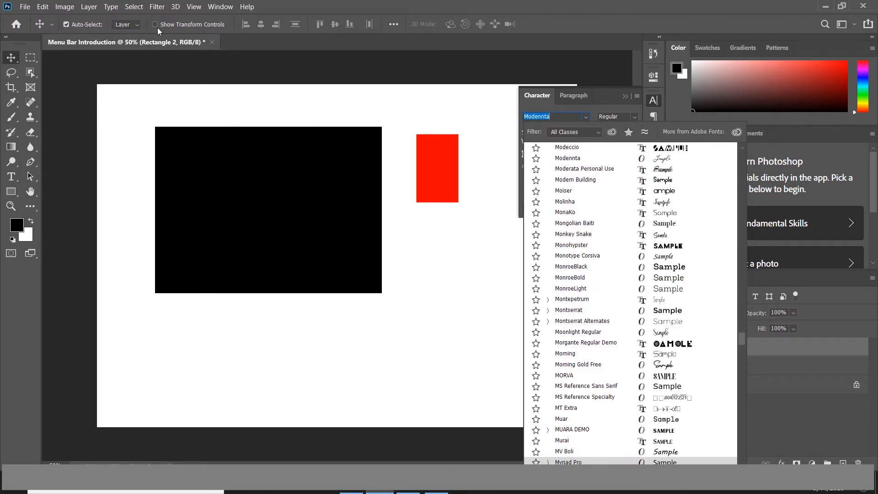
key(Escape)
key(Escape)
click(625, 98)
click(513, 108)
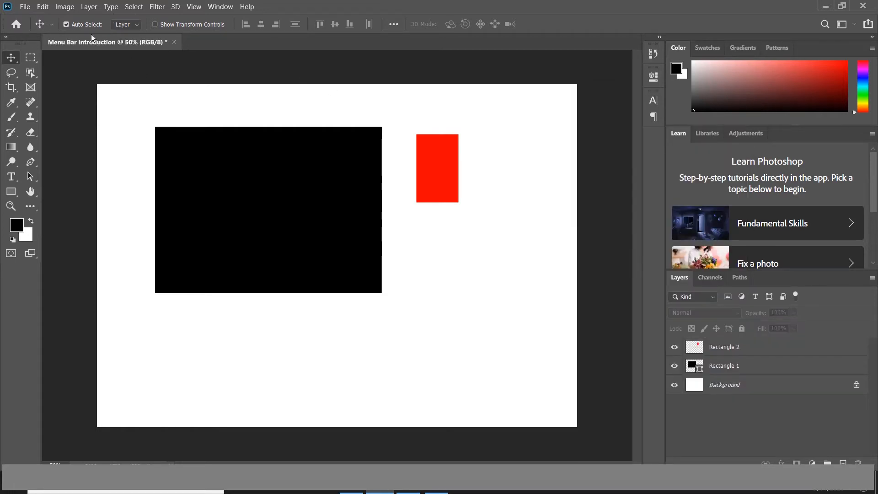
Step: Review the Type and Select commands, and select the black rectangle on the canvas
click(111, 10)
mouse_move(151, 33)
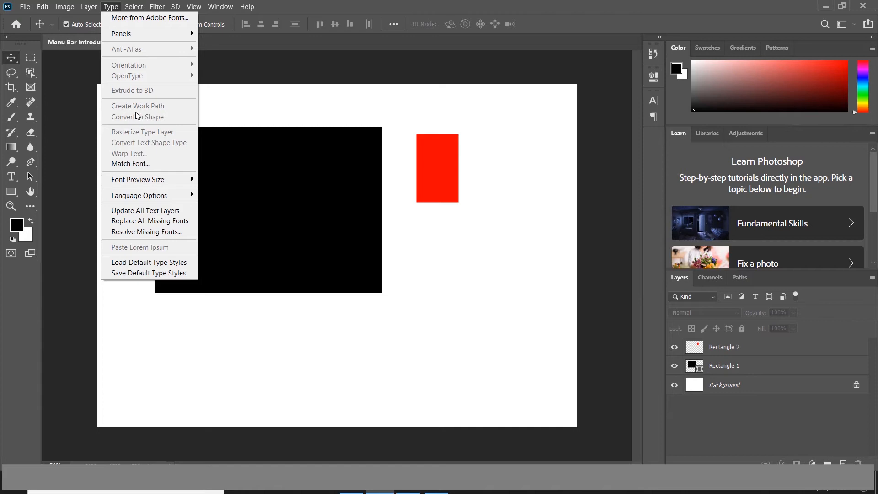
click(111, 7)
click(134, 6)
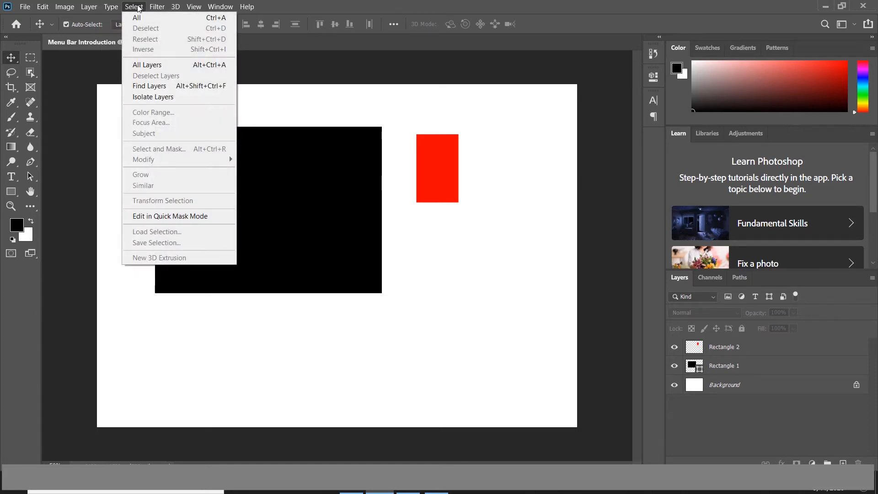
click(264, 176)
click(322, 186)
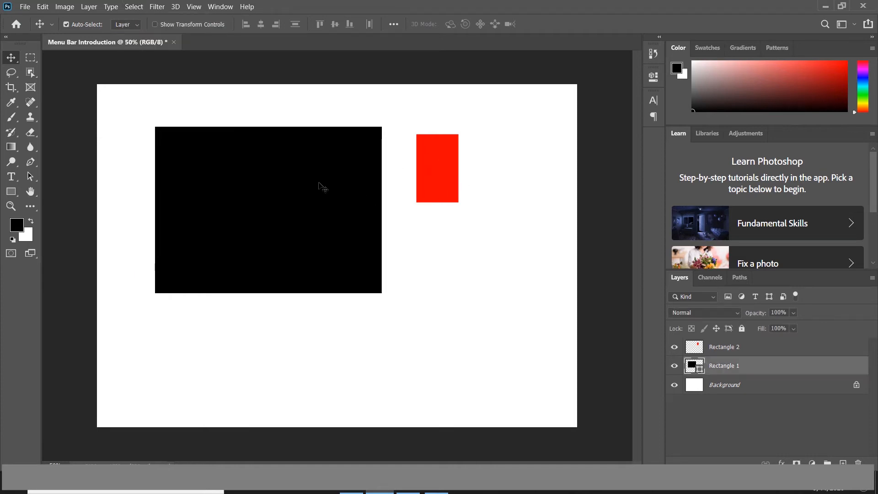
Step: Review the Select, Filter and View commands, including blur filters, pixel aspect ratio, snapping and guides
click(135, 7)
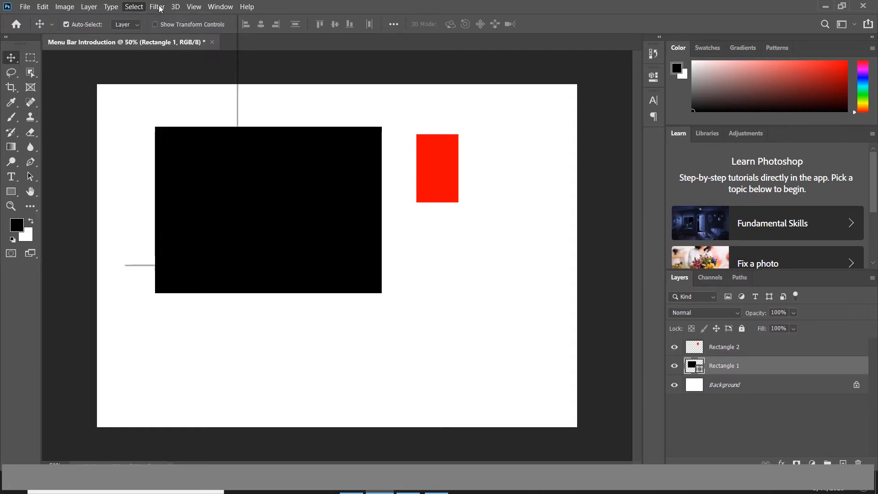
mouse_move(157, 7)
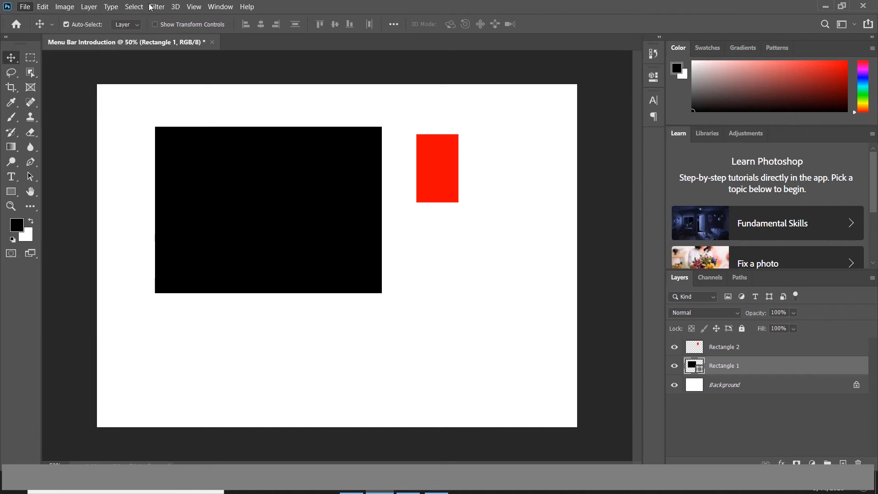
mouse_move(87, 4)
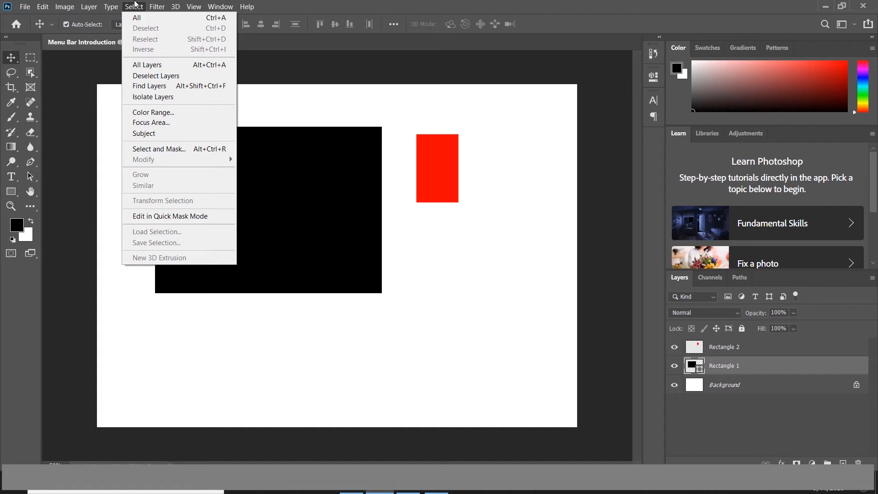
mouse_move(160, 7)
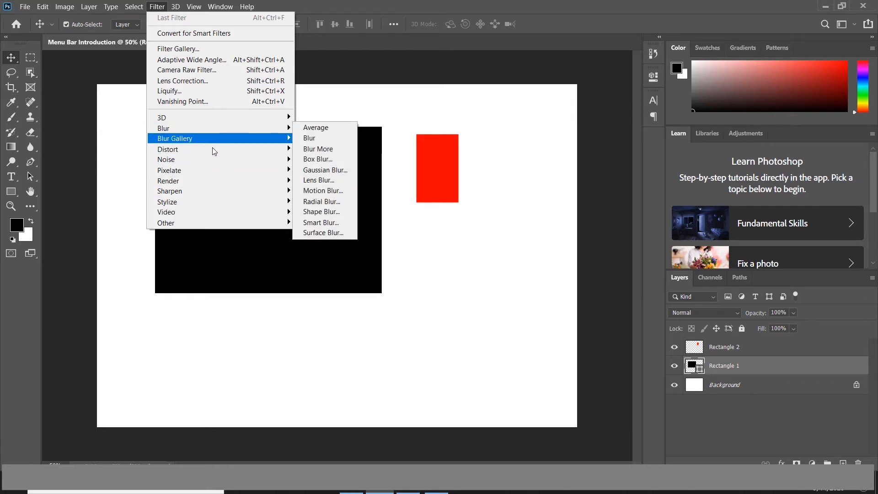
mouse_move(214, 155)
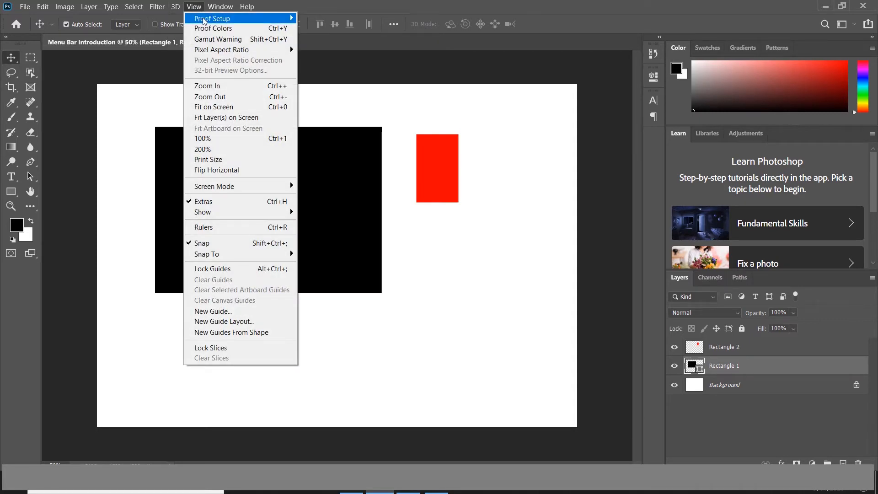
mouse_move(266, 19)
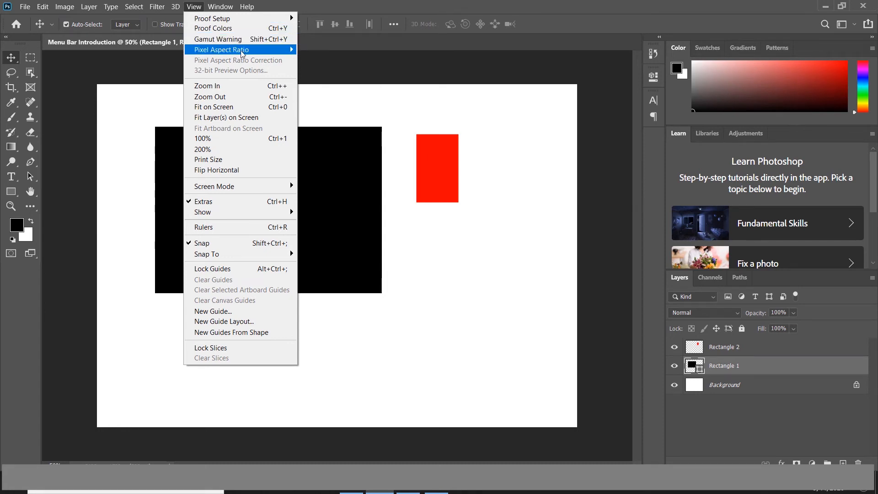
mouse_move(235, 54)
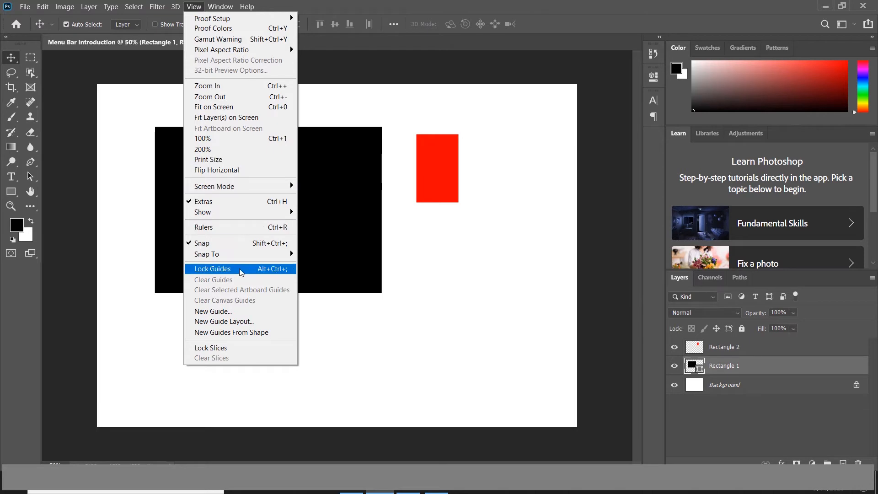
mouse_move(242, 254)
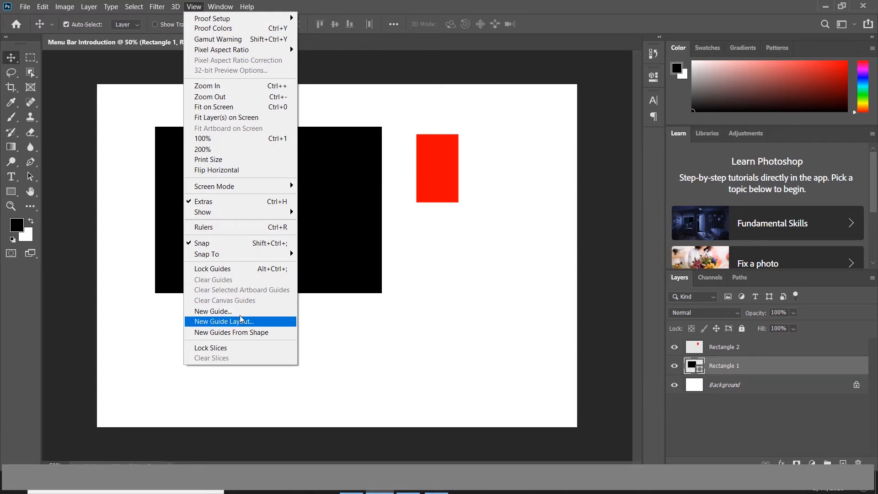
Step: Review the Window commands and switch the workspace to Graphic and Web
mouse_move(221, 5)
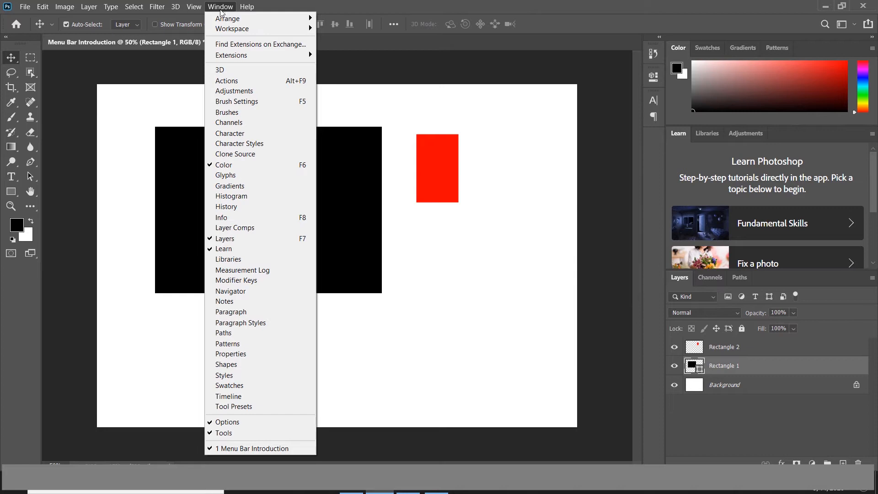
mouse_move(224, 20)
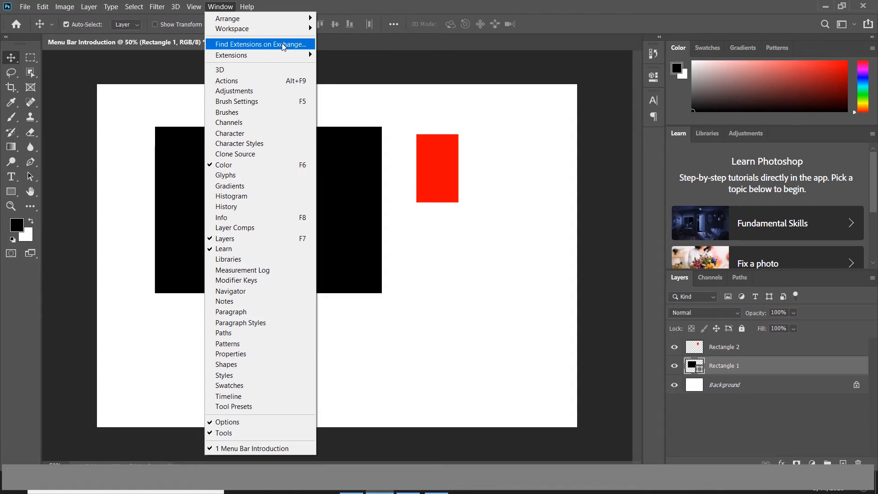
mouse_move(287, 35)
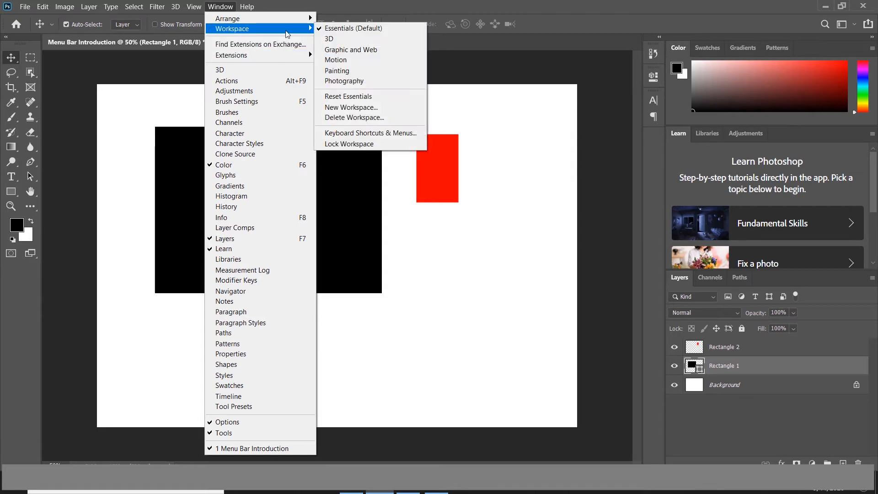
click(353, 48)
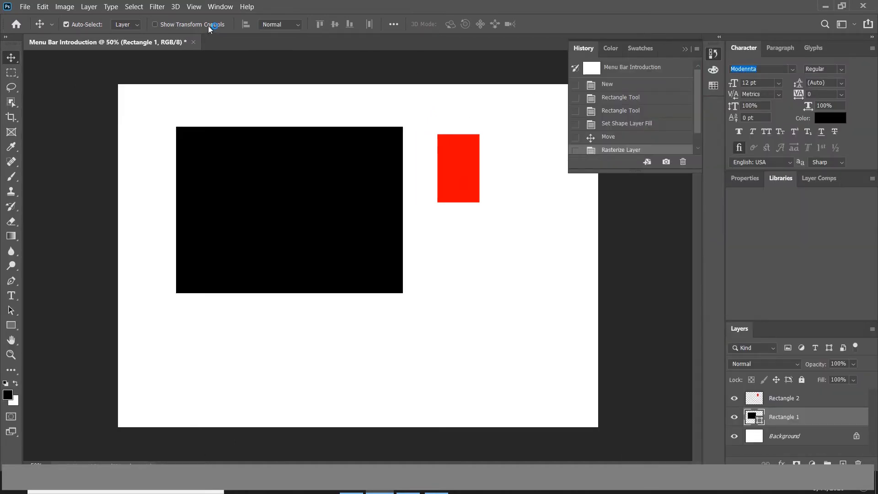
Step: Change the workspace to Motion
click(220, 7)
click(224, 7)
click(225, 7)
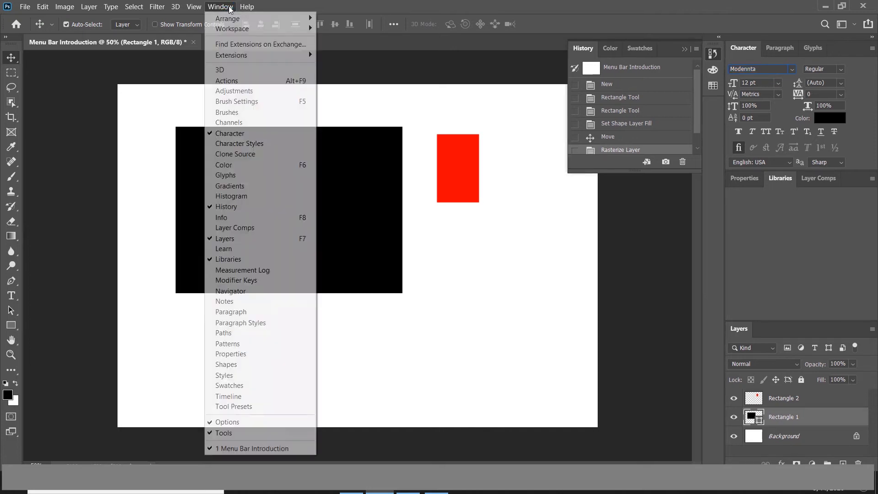
mouse_move(276, 28)
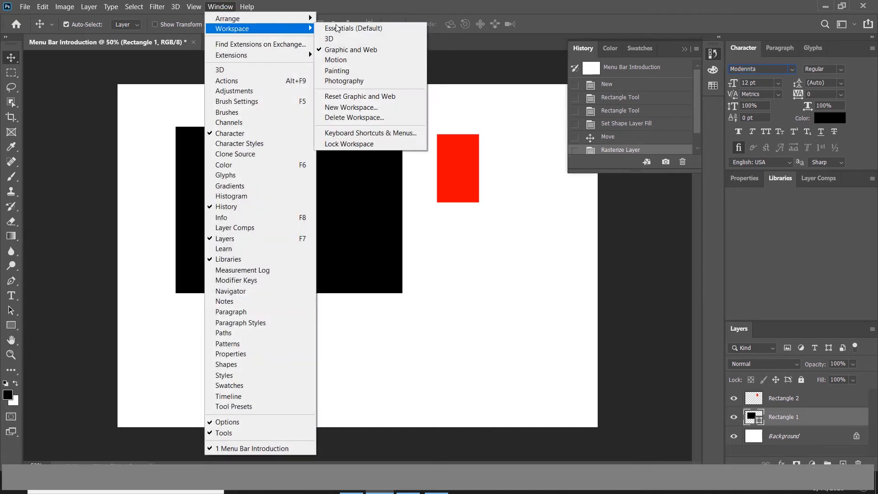
click(344, 61)
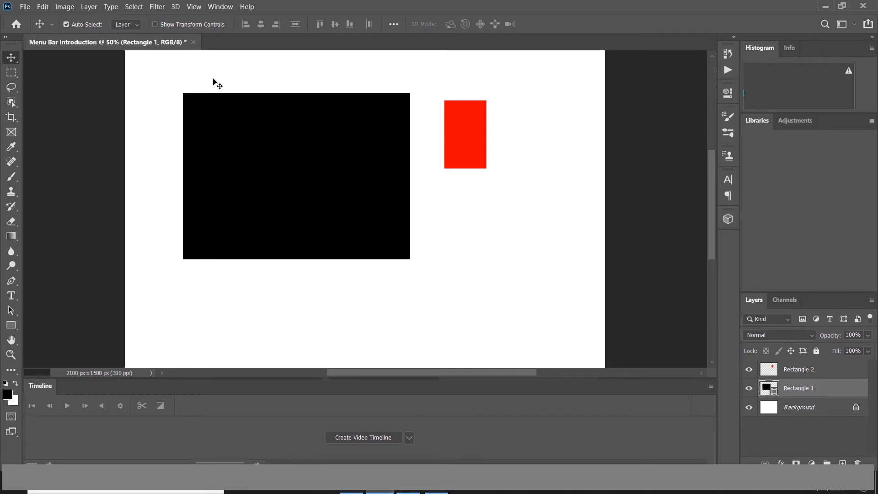
Step: Return the workspace to Essentials (Default)
click(220, 7)
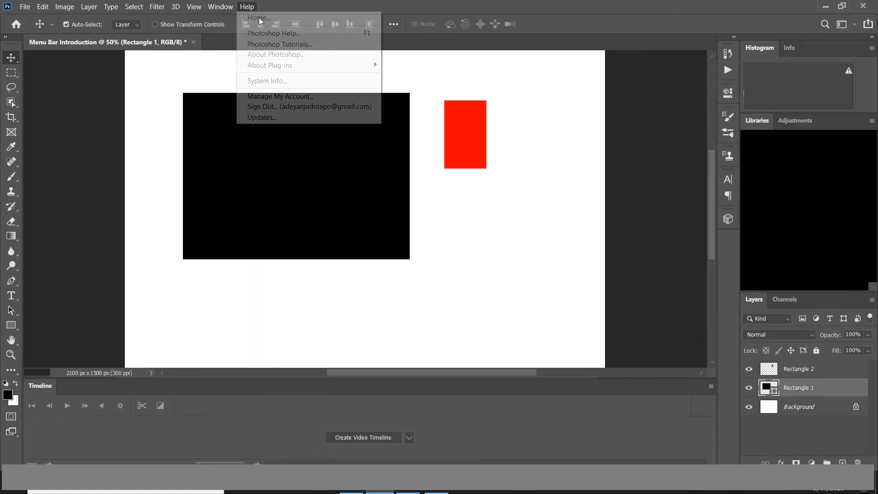
mouse_move(240, 30)
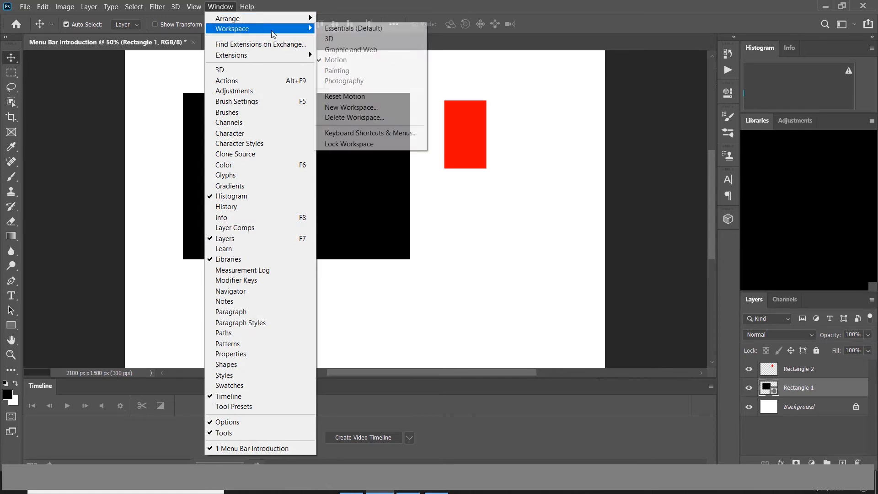
click(329, 30)
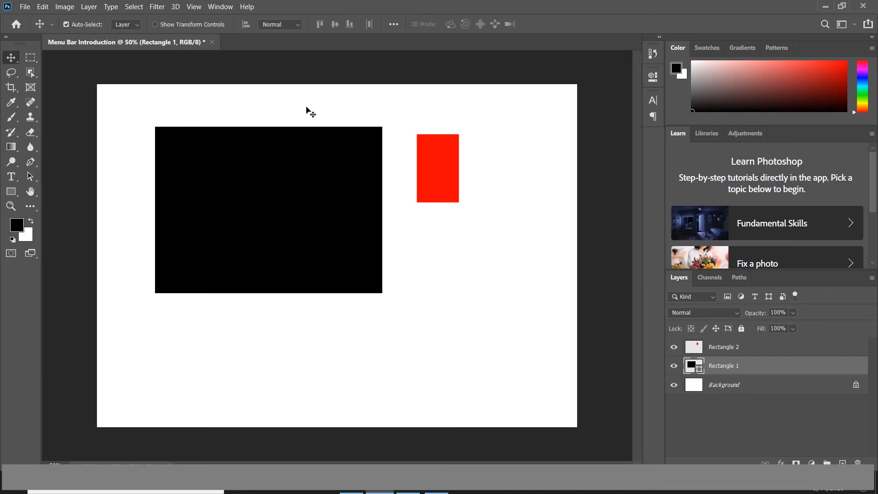
Step: Review the Window commands for extensions and panels, and display the Character settings
click(217, 9)
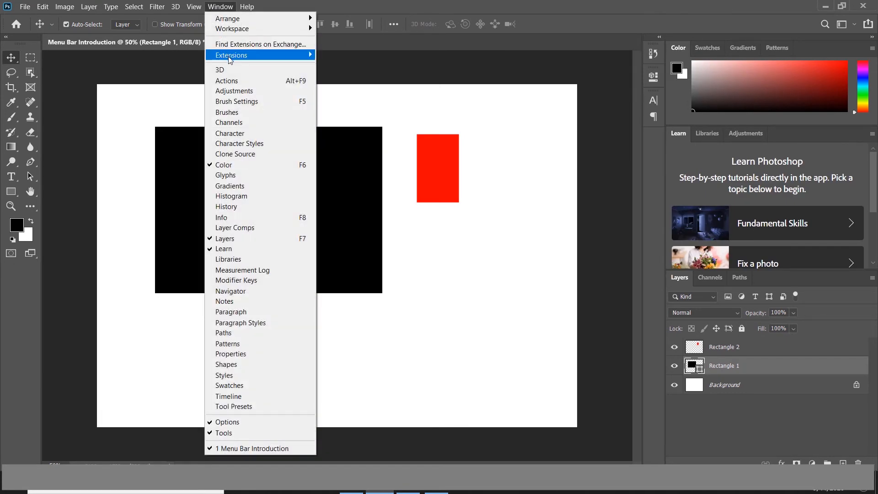
mouse_move(236, 57)
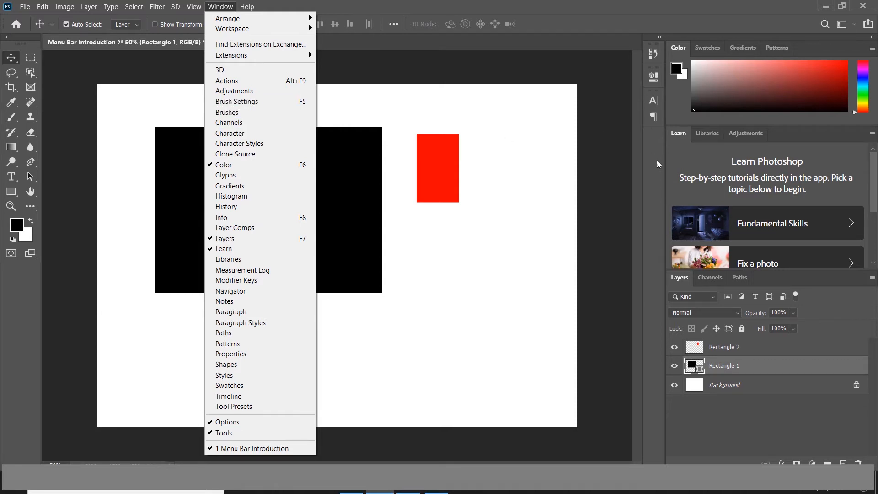
click(248, 132)
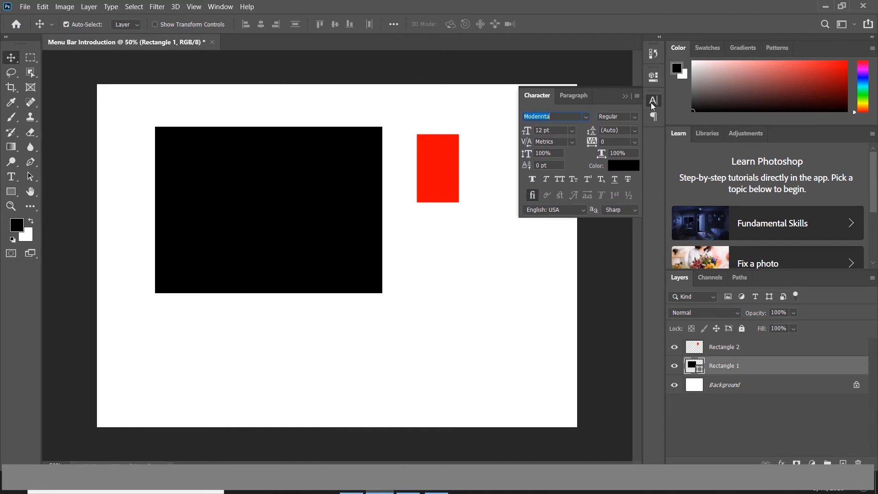
Step: Add the Character Styles settings to the workspace and collapse them
click(223, 9)
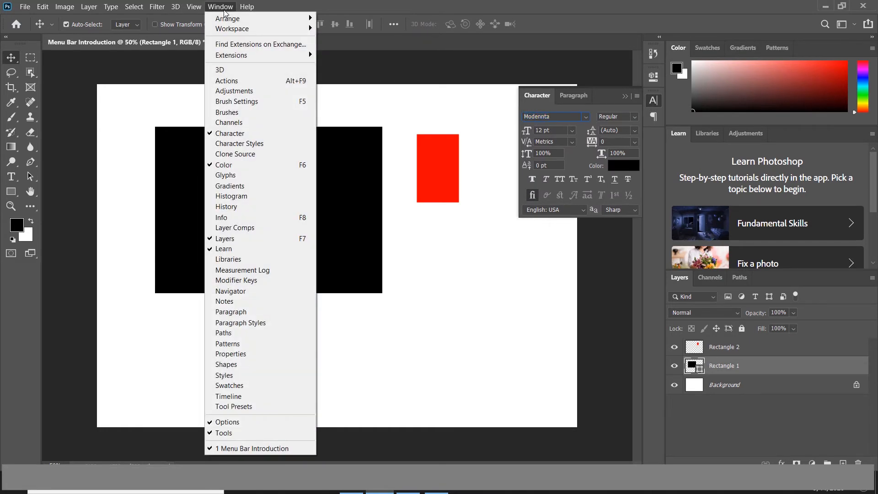
click(244, 143)
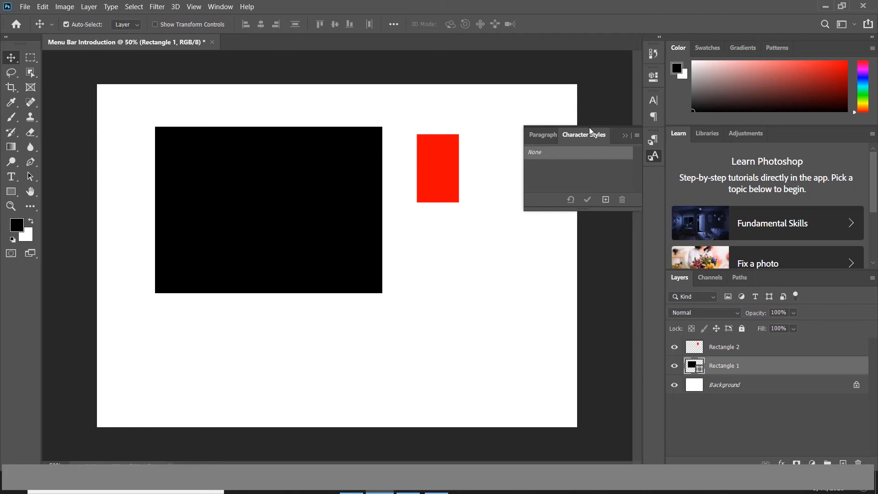
click(220, 6)
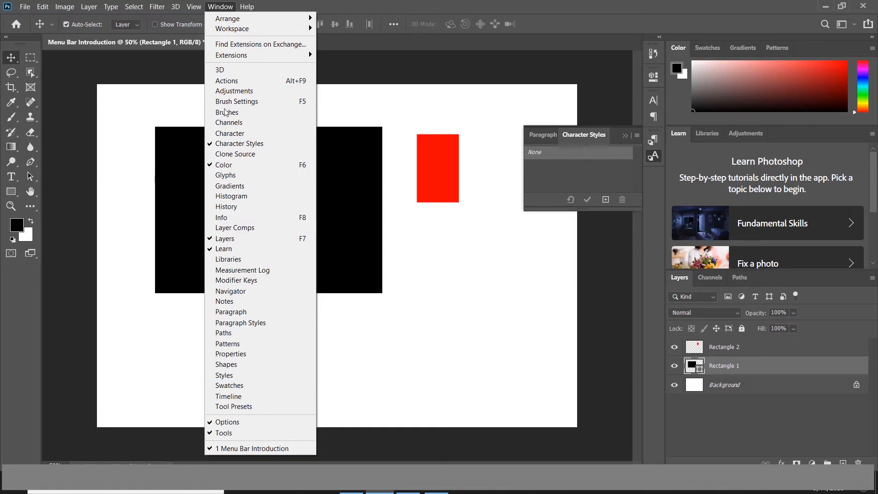
click(654, 156)
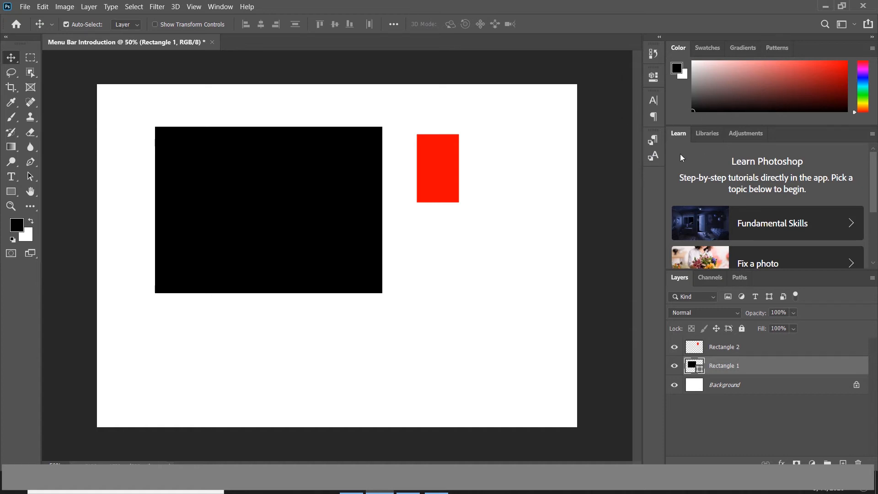
Step: Review the Help commands, including Photoshop Help, and recap the other menus from File to Window
click(247, 6)
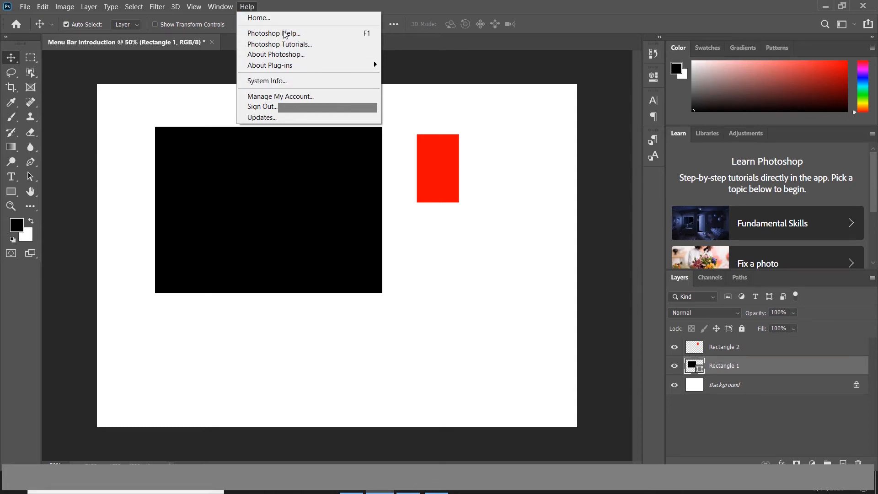
click(287, 3)
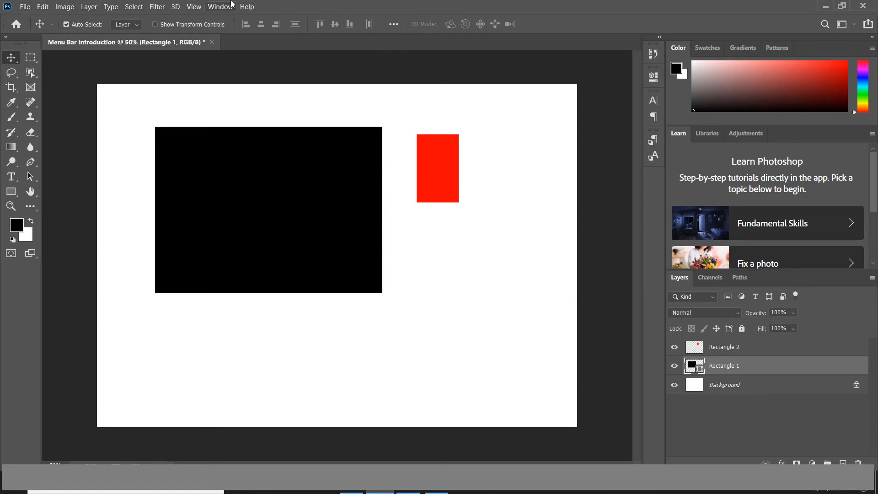
click(22, 9)
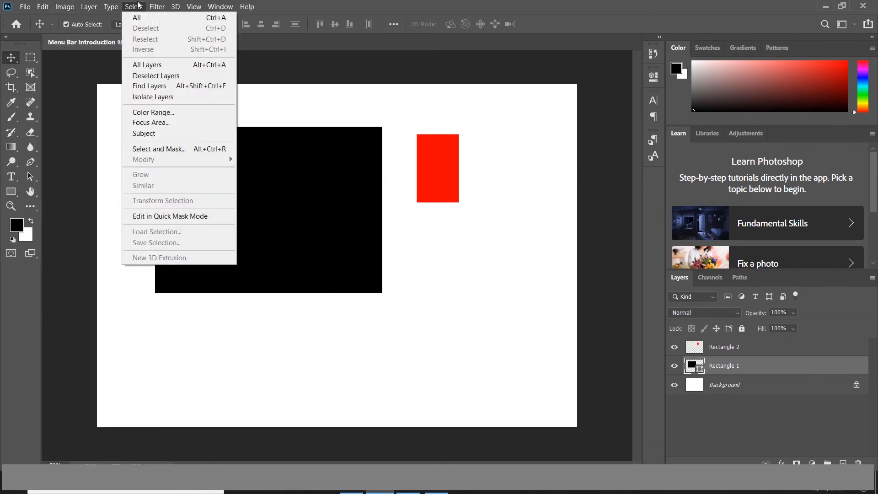
mouse_move(201, 6)
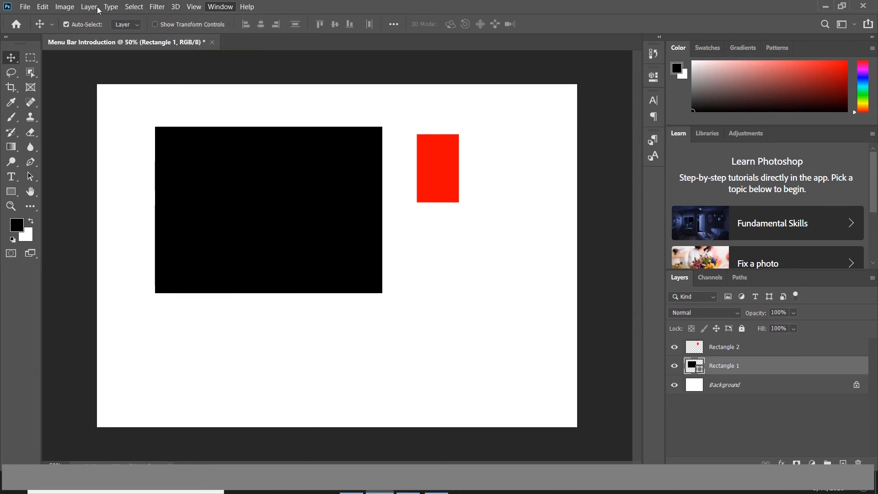
mouse_move(50, 10)
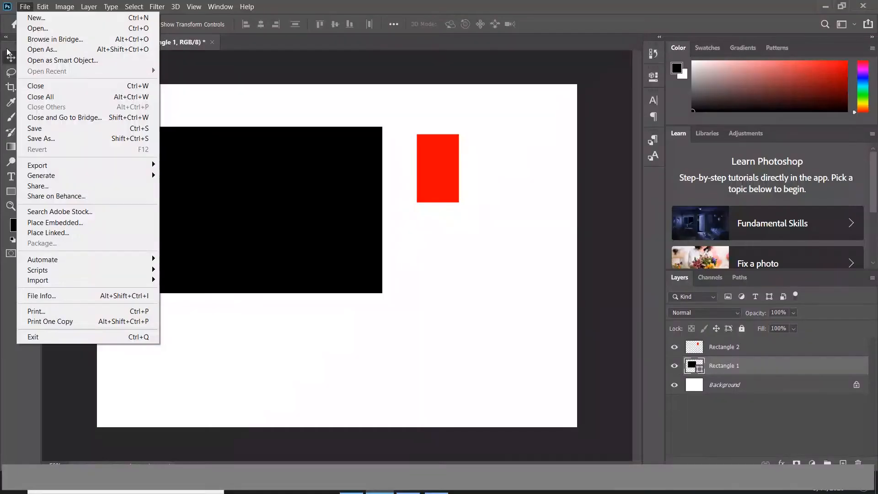
click(6, 51)
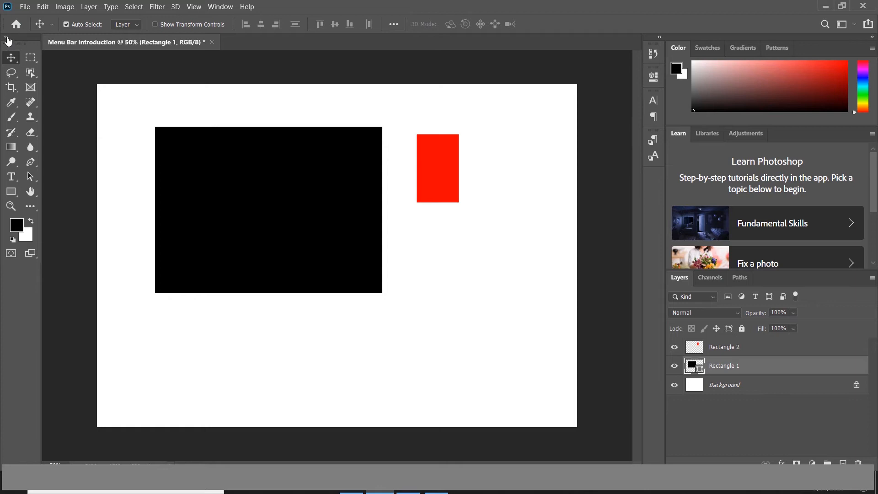
Step: Collapse the tools to a single column, look through them, and restore the two-column layout
click(5, 37)
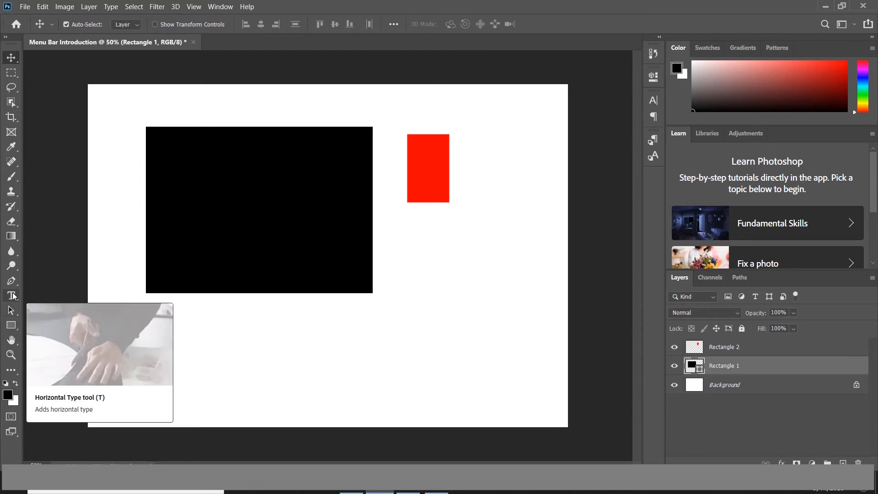
click(6, 36)
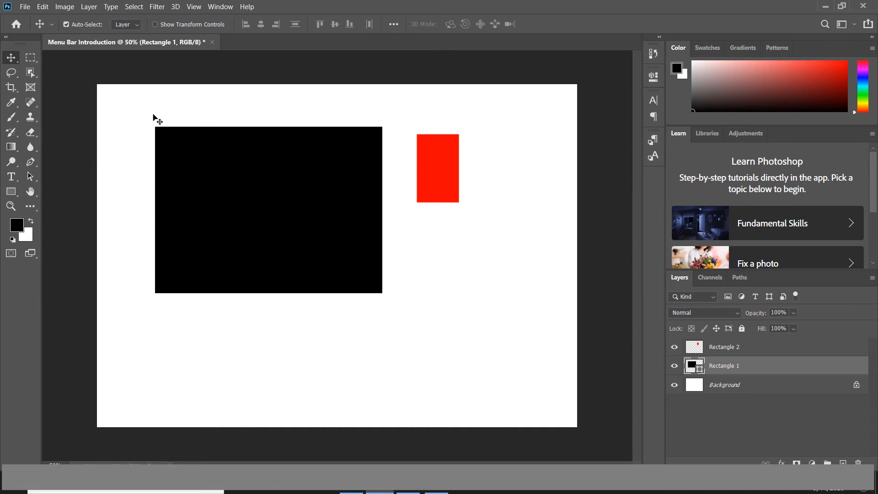
Step: Select the red and black rectangles alternately with the Move tool, and move the black rectangle slightly down and to the right
click(436, 157)
click(370, 168)
click(438, 161)
click(339, 190)
click(441, 158)
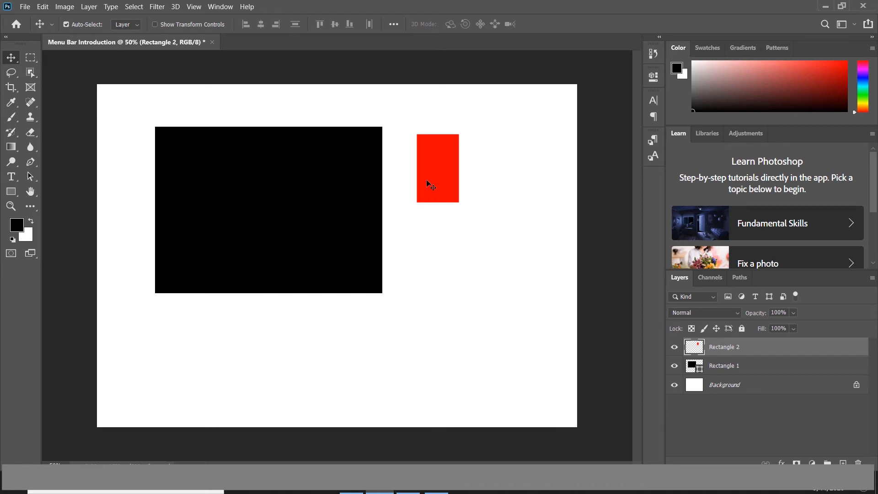
click(311, 198)
click(438, 191)
drag(298, 202, 313, 223)
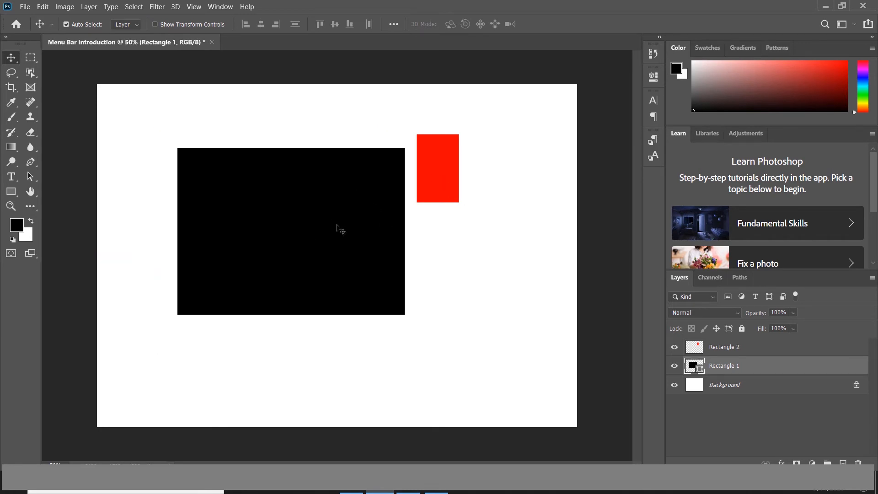
Step: Try moving the red rectangle up and to the right with the Move tool
click(447, 184)
drag(442, 166, 512, 149)
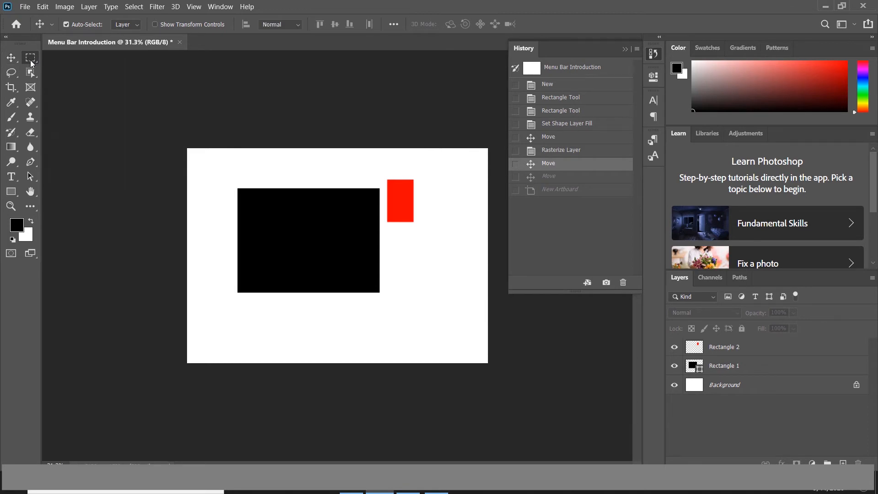
Step: Draw a rectangular marquee across the black rectangle's upper-left corner and review the other marquee tool variants
click(32, 63)
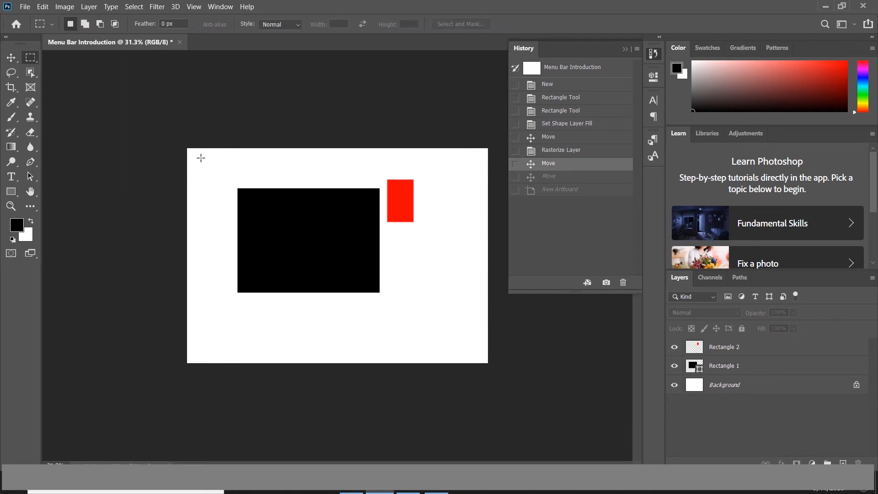
drag(201, 157, 269, 215)
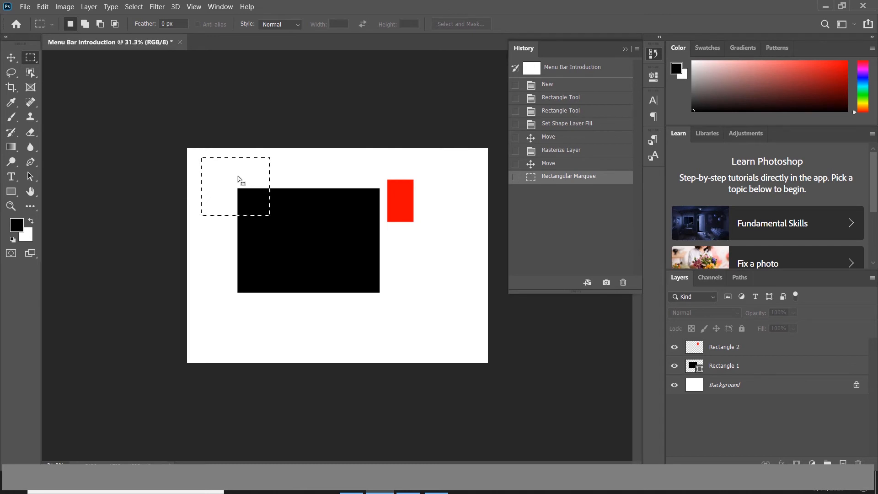
right_click(31, 59)
click(31, 60)
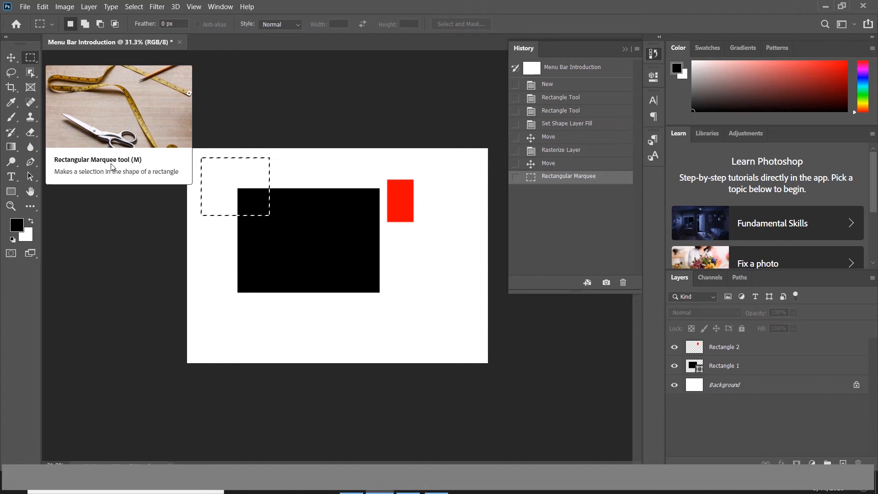
click(34, 59)
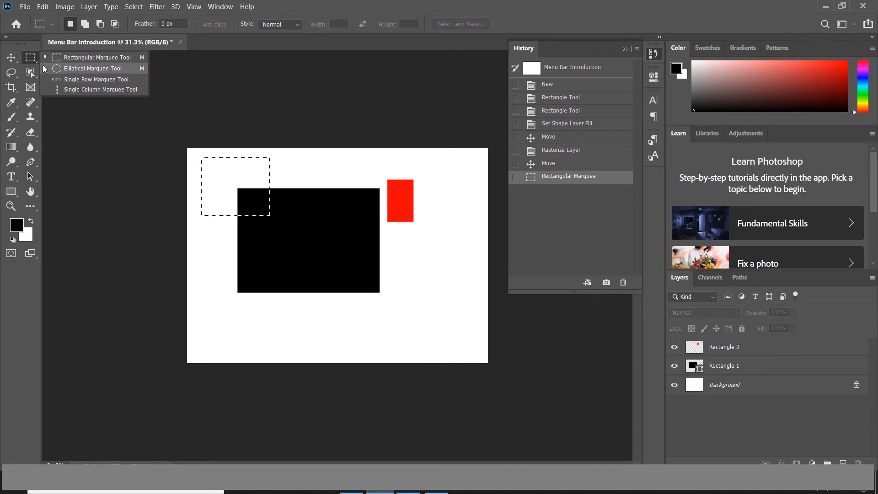
click(74, 115)
Step: Move the marquee selection inside the black rectangle, then clear it with the Rectangle 1 layer active
drag(250, 188, 303, 250)
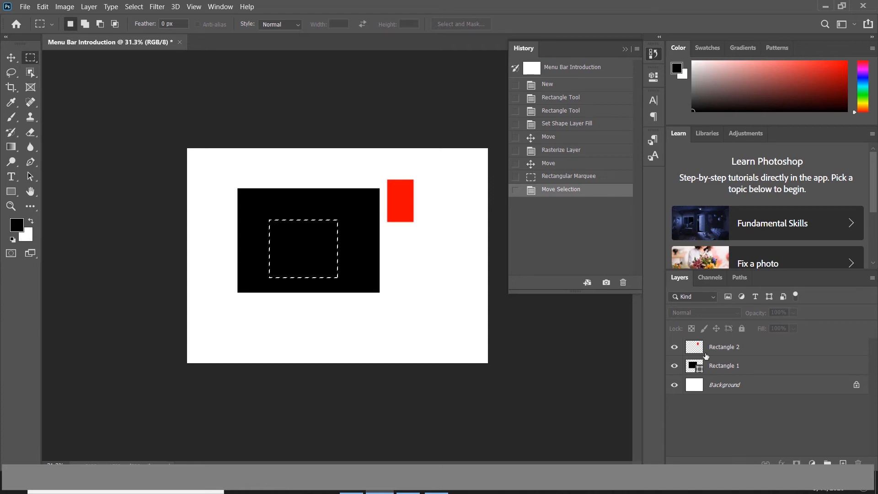
click(738, 368)
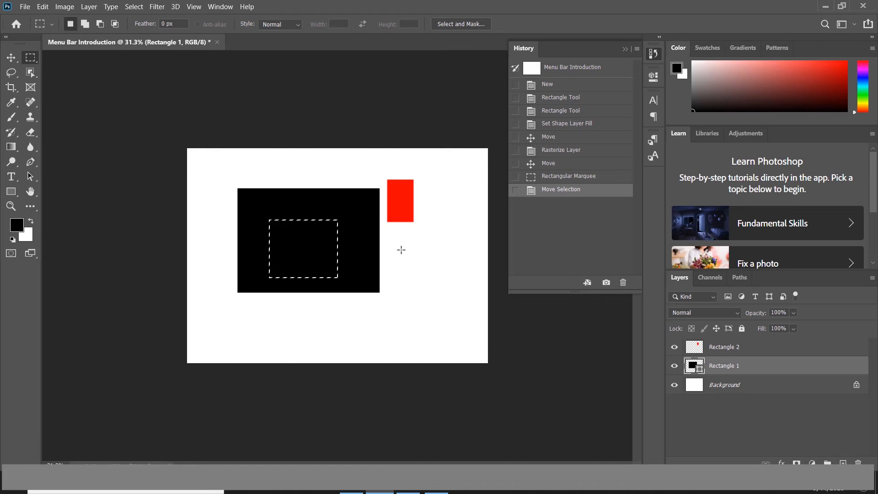
key(ctrl+d)
Step: Switch from the Artboard tool back to the Move tool and add a new empty layer above Rectangle 2
key(shift+v)
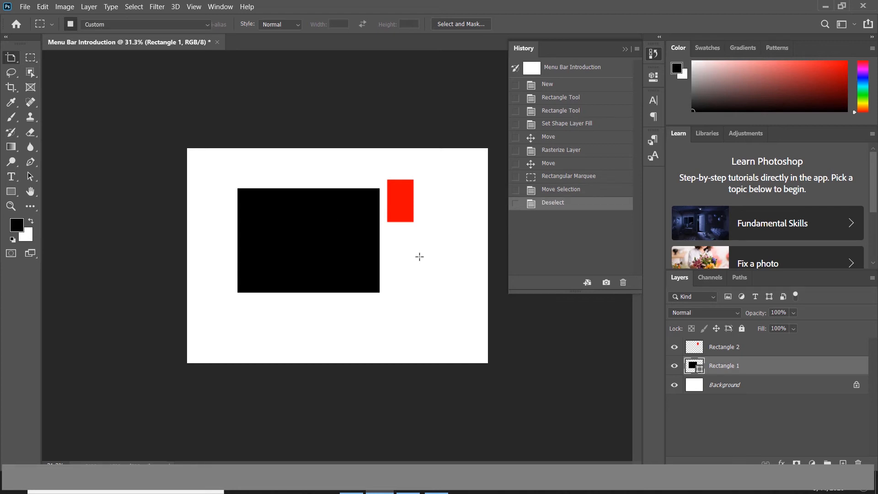
right_click(10, 57)
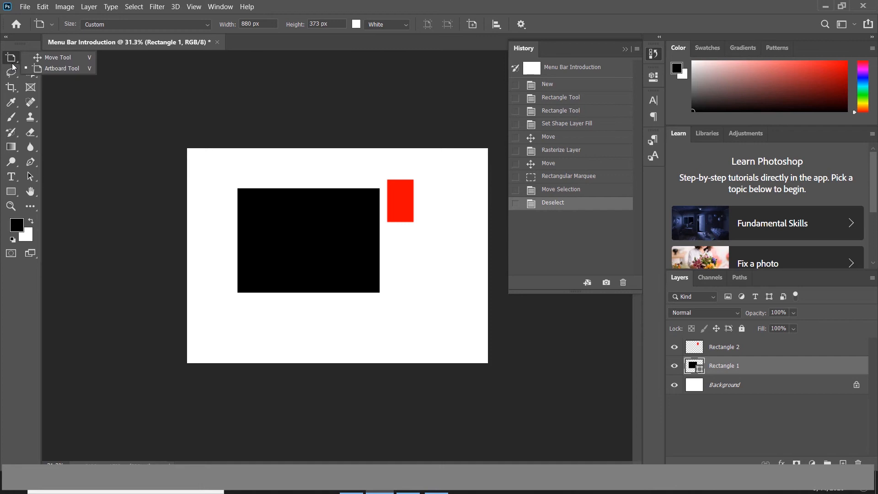
click(47, 58)
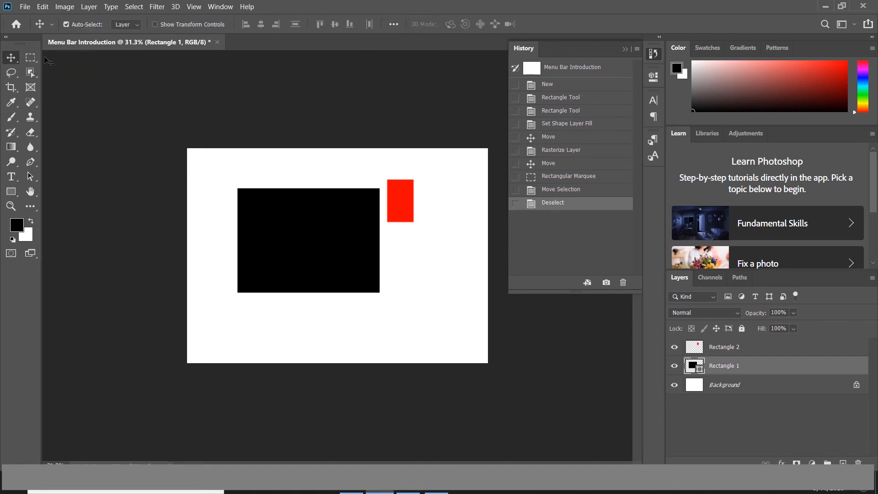
click(420, 300)
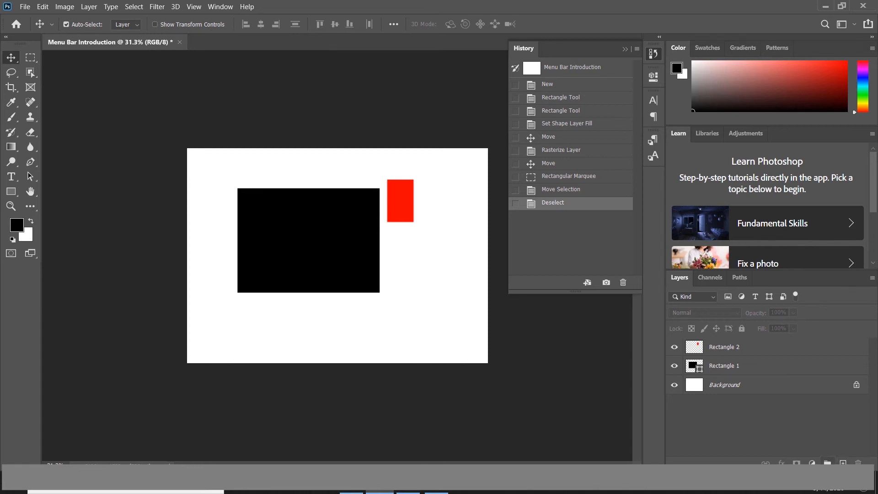
click(843, 463)
key(ctrl)
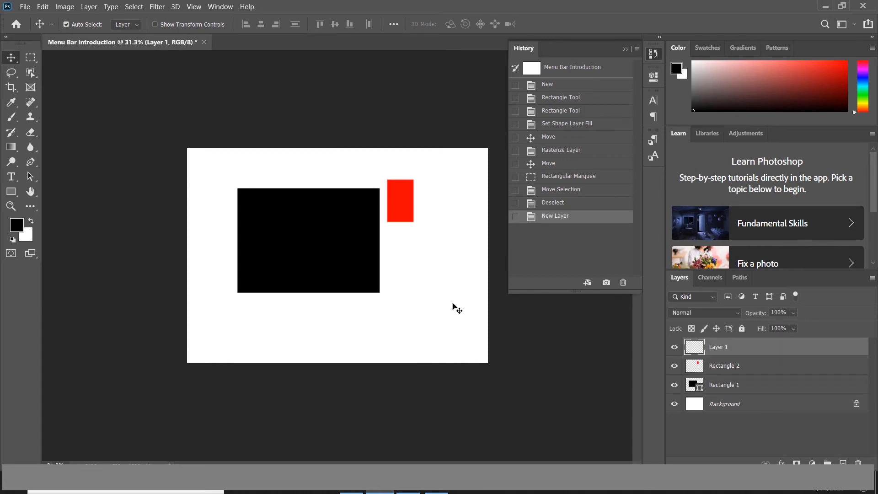
click(42, 6)
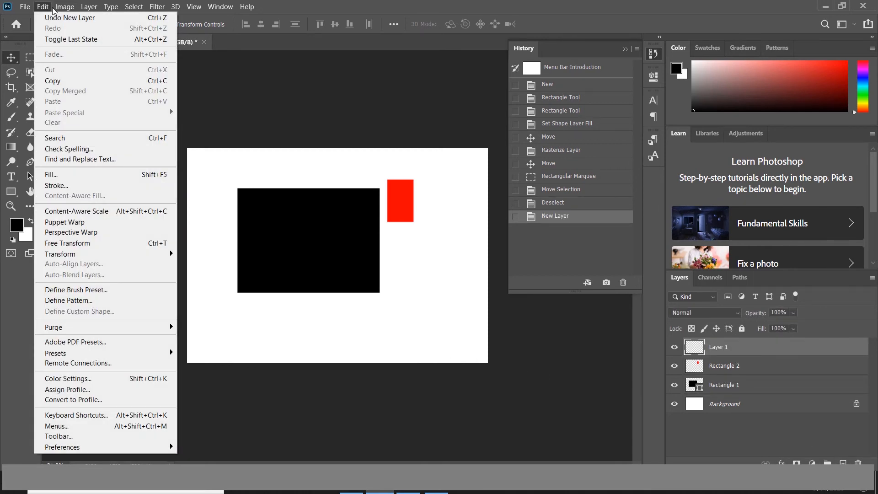
click(59, 8)
click(45, 7)
click(349, 246)
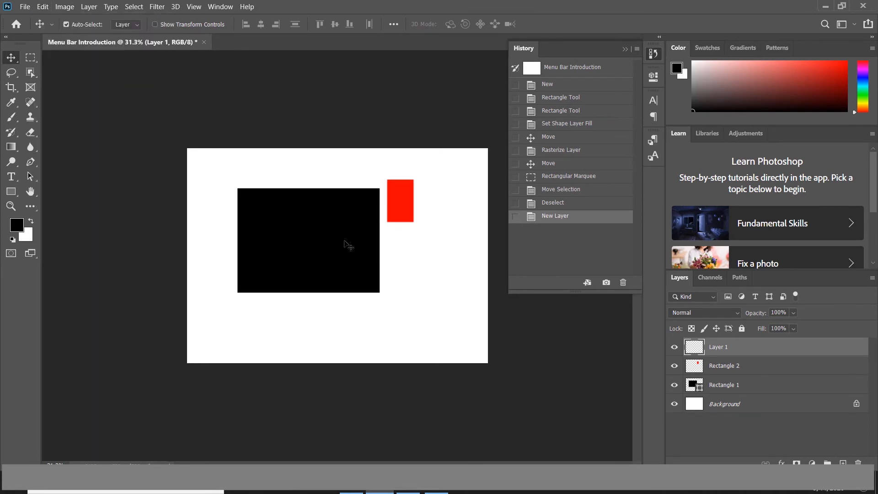
Step: Rasterize the Rectangle 1 shape layer
click(726, 386)
right_click(731, 388)
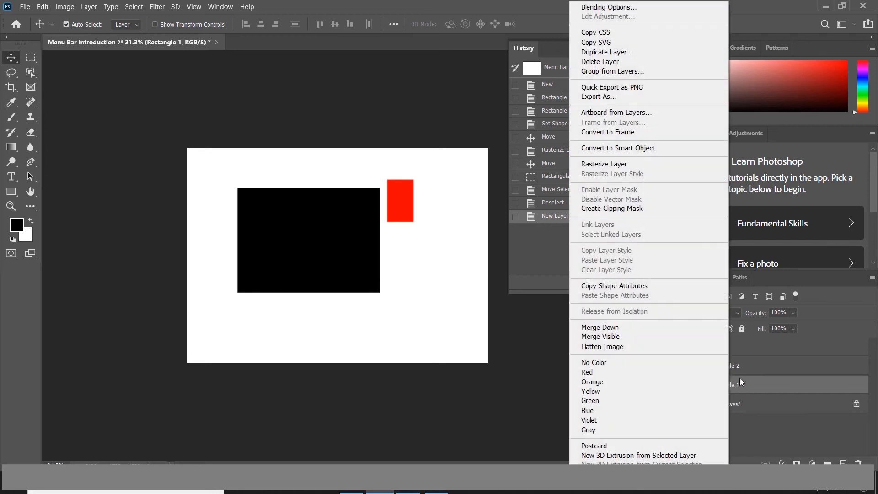
click(610, 164)
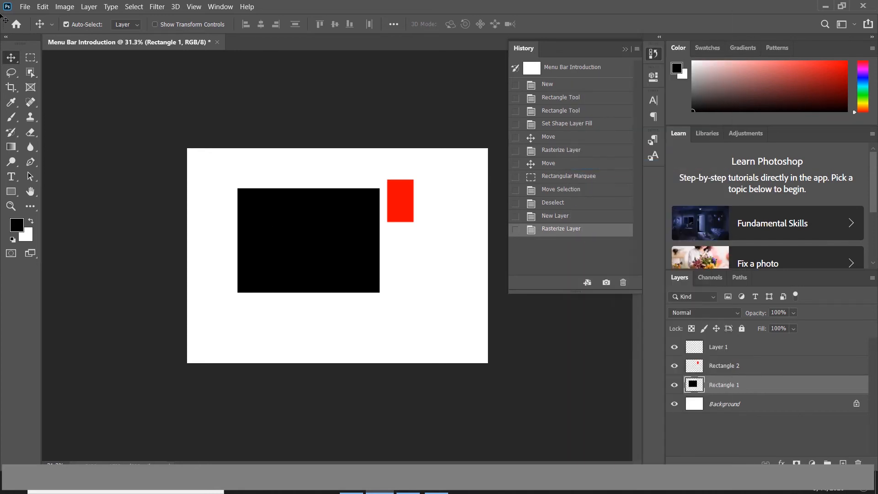
Step: Select a small square area in the middle of the black rectangle with the Rectangular Marquee and copy it
click(30, 58)
drag(283, 216, 339, 259)
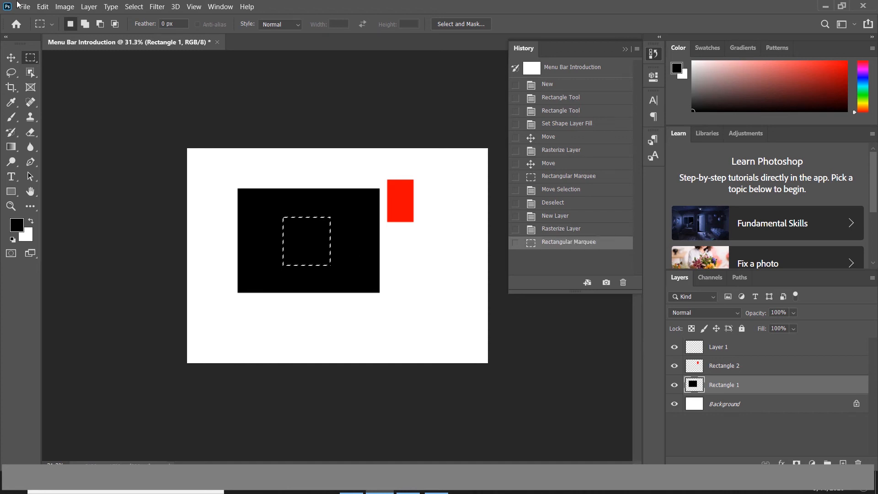
click(42, 6)
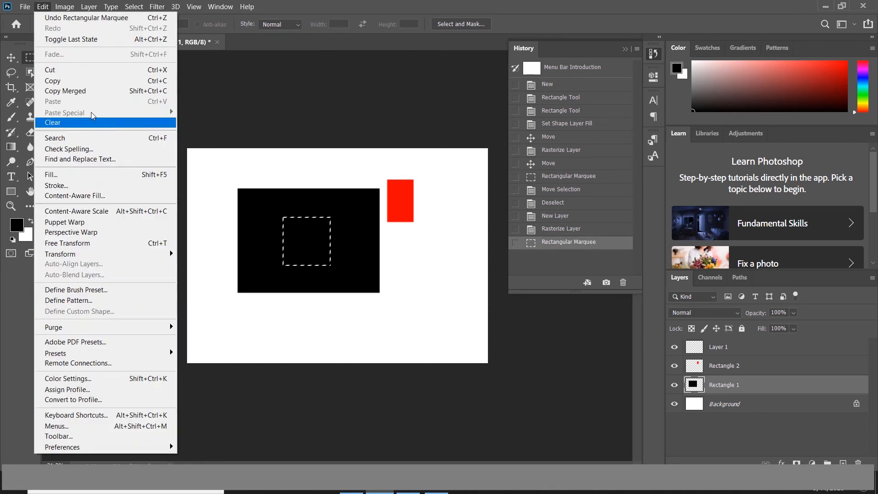
click(101, 81)
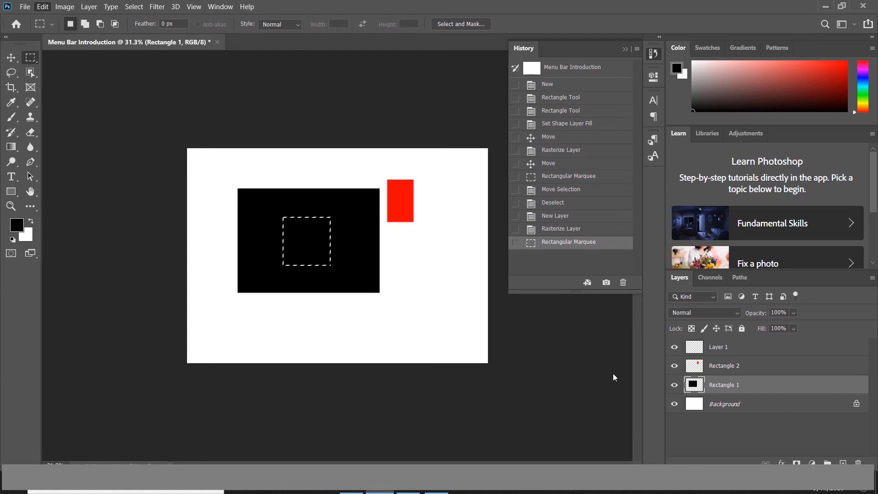
Step: Clear the selection, paste the copied square onto Layer 1, and toggle Rectangle 1's visibility off and on
click(743, 353)
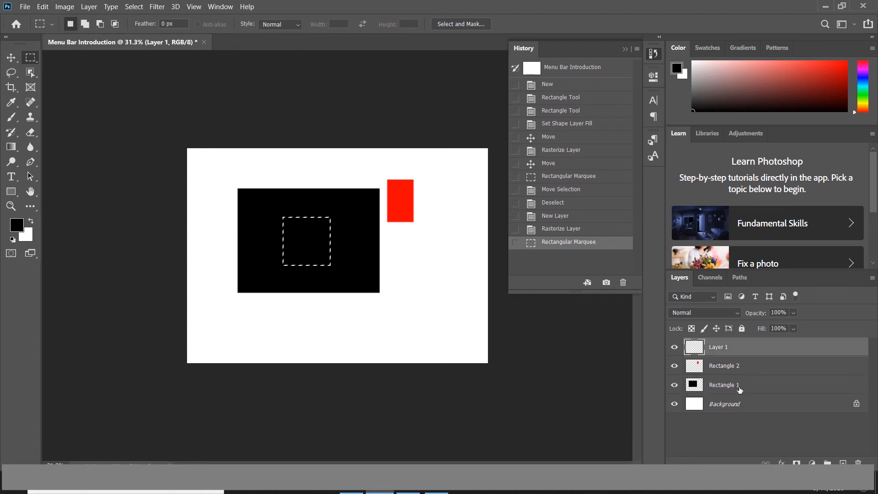
click(134, 6)
click(157, 28)
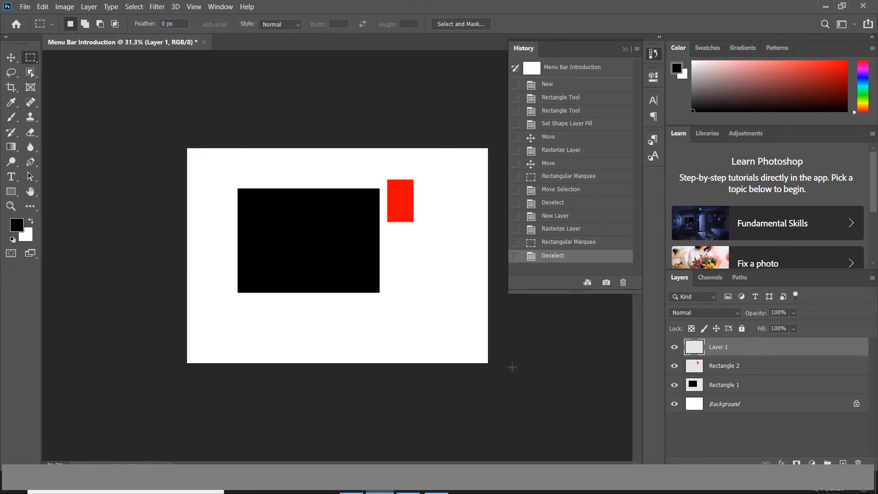
key(ctrl+v)
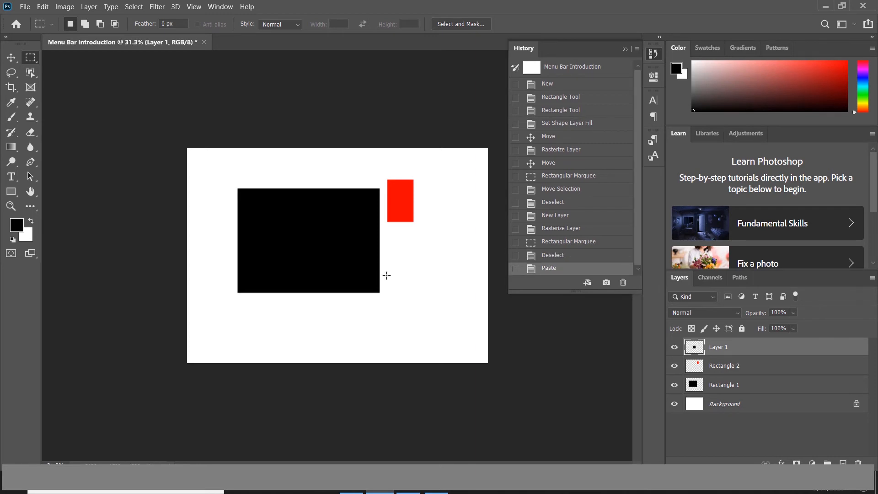
click(674, 387)
click(674, 386)
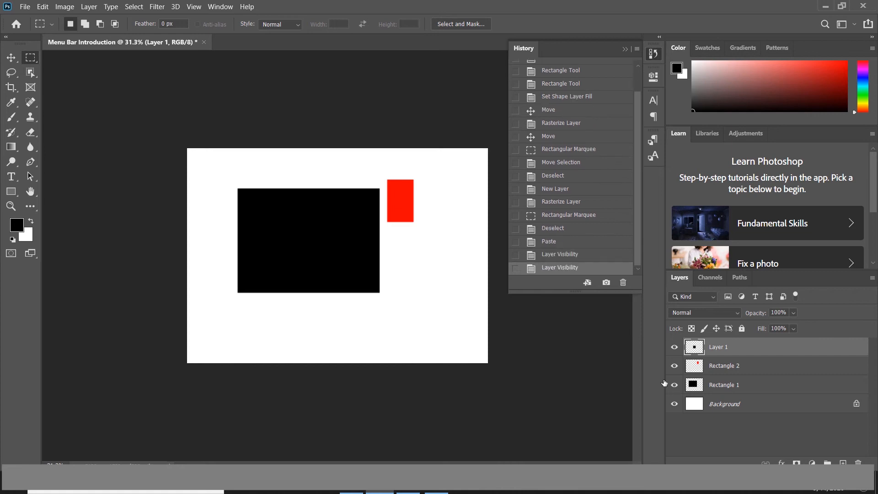
Step: Separate the large black rectangle from the pasted square with the Move tool, then reposition them so they overlap at the rectangle's lower-right corner
click(4, 55)
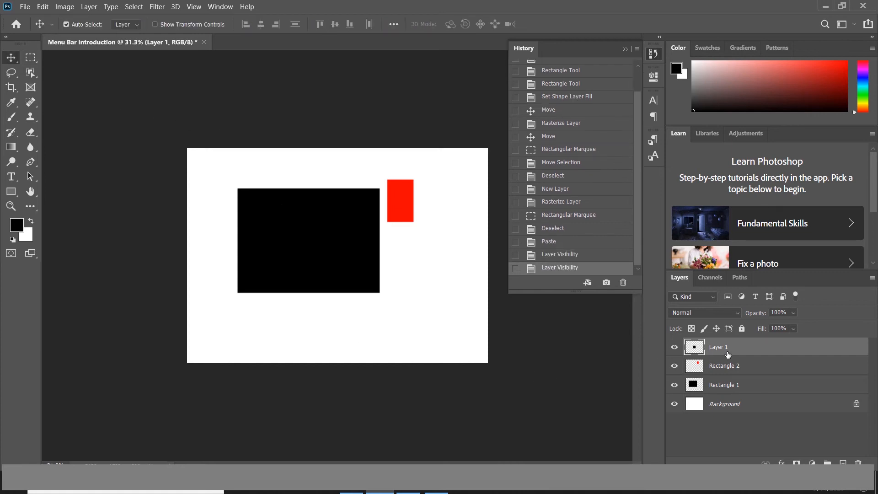
drag(308, 239, 201, 235)
drag(339, 264, 349, 287)
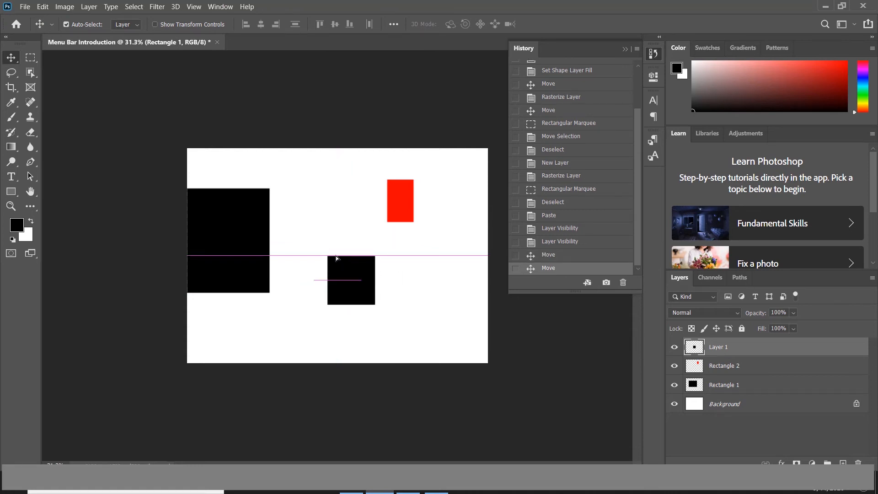
drag(335, 256, 326, 240)
drag(208, 245, 271, 204)
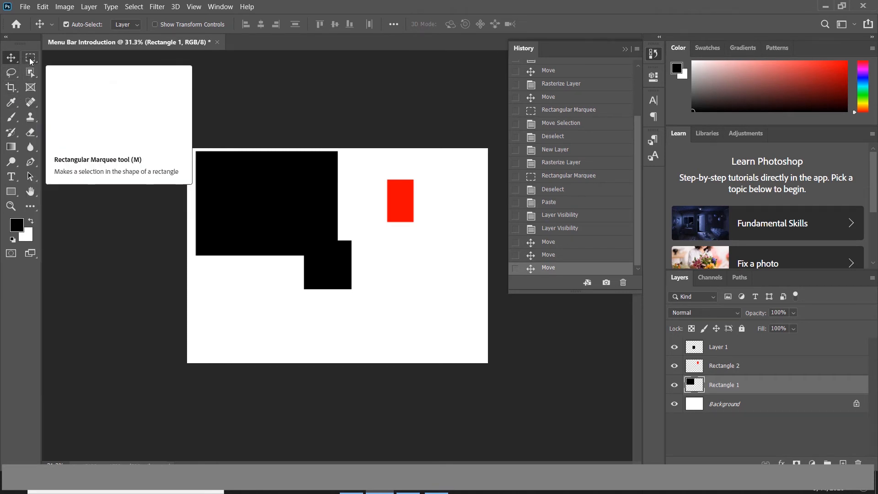
Step: Draw a rounded freehand Lasso selection on the black rectangle, move the selection, and clear it
click(11, 74)
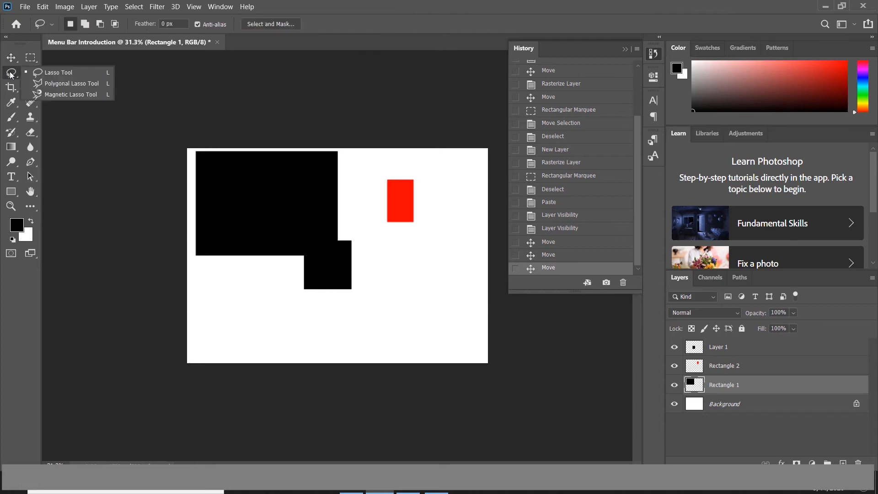
click(50, 74)
mouse_move(280, 212)
mouse_down()
mouse_move(322, 283)
mouse_move(281, 229)
mouse_move(289, 271)
mouse_move(337, 259)
mouse_move(284, 186)
mouse_move(293, 180)
mouse_up()
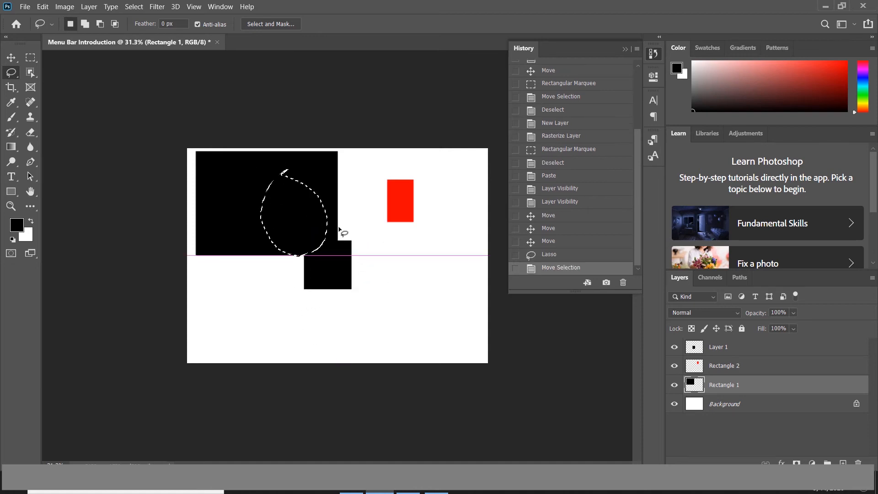
click(373, 238)
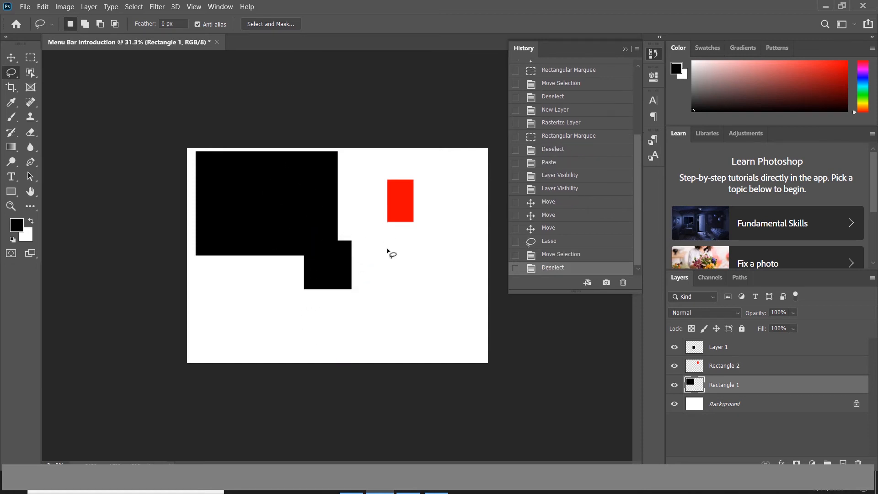
Step: Lasso a large irregular area across the small black square and white canvas, deselect it, and review the other lasso tools
mouse_move(381, 255)
mouse_down()
mouse_move(413, 246)
mouse_move(410, 268)
mouse_move(435, 225)
mouse_move(461, 254)
mouse_move(468, 215)
mouse_move(483, 241)
mouse_move(488, 289)
mouse_move(441, 308)
mouse_move(441, 325)
mouse_move(278, 291)
mouse_move(368, 242)
mouse_move(390, 266)
mouse_move(379, 231)
mouse_move(386, 241)
mouse_move(358, 276)
mouse_up()
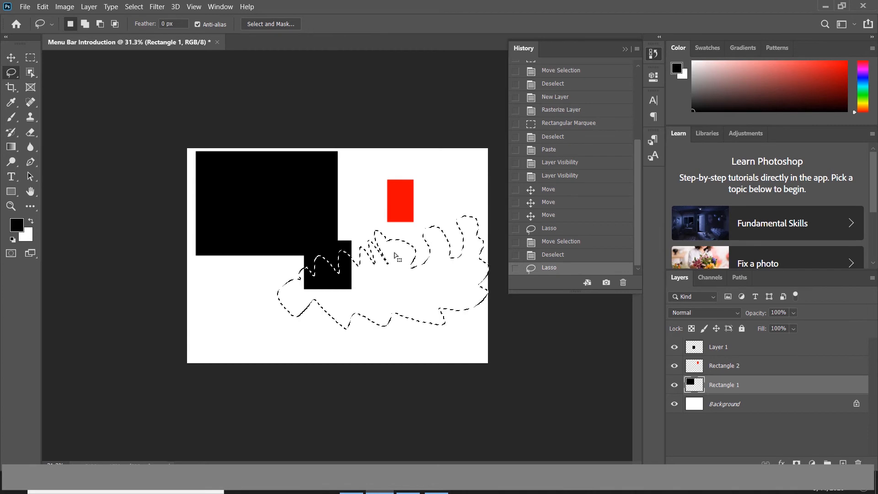
key(ctrl+d)
right_click(11, 72)
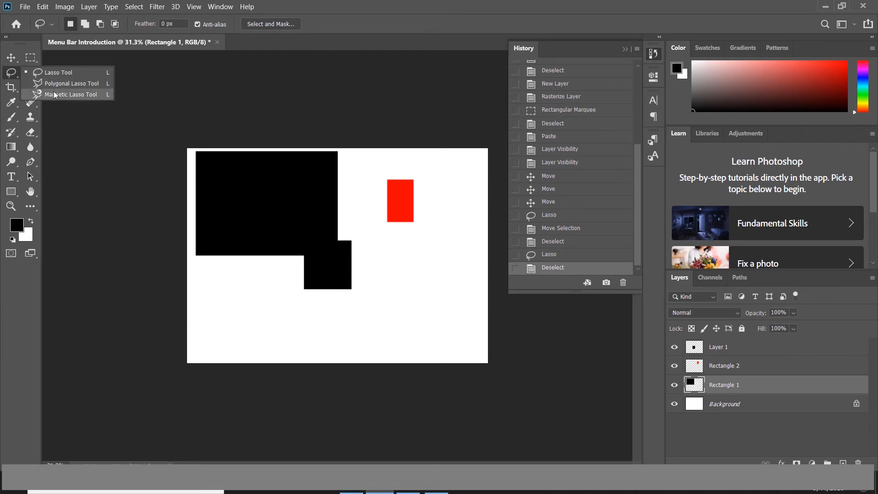
click(15, 74)
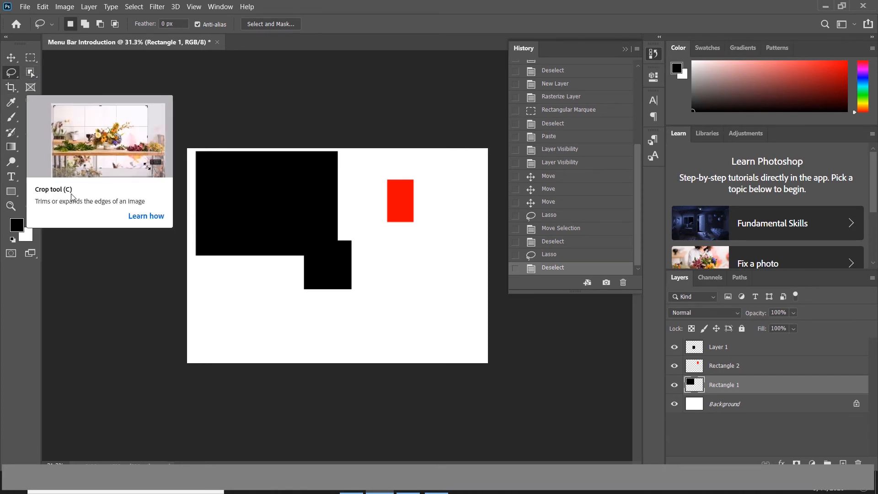
Step: Try cropping the canvas to a smaller central area with the Crop tool, then cancel the crop
click(12, 88)
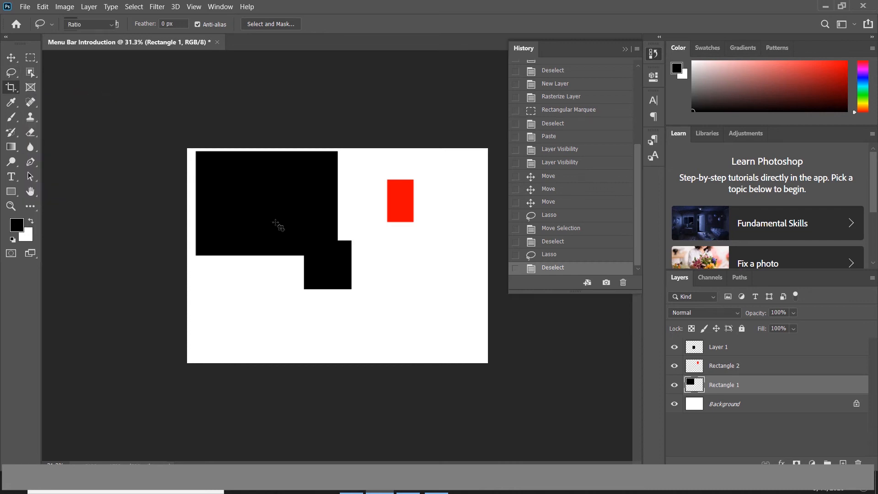
drag(188, 149, 244, 180)
drag(458, 347, 437, 310)
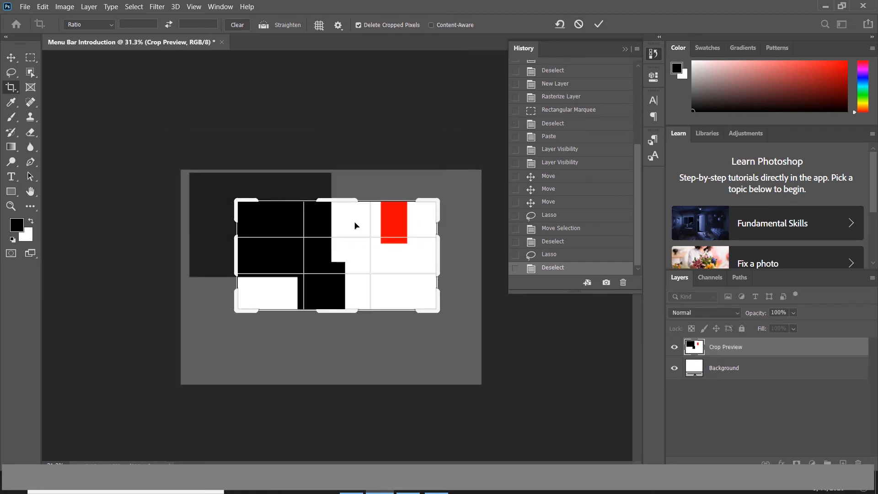
key(Escape)
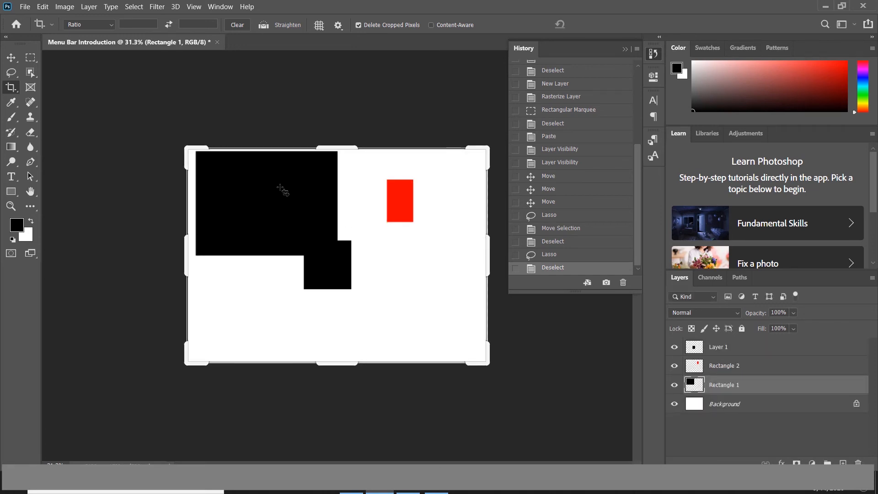
Step: Sample the red rectangle's colour and the large black rectangle's colour with the Eyedropper tool
key(v)
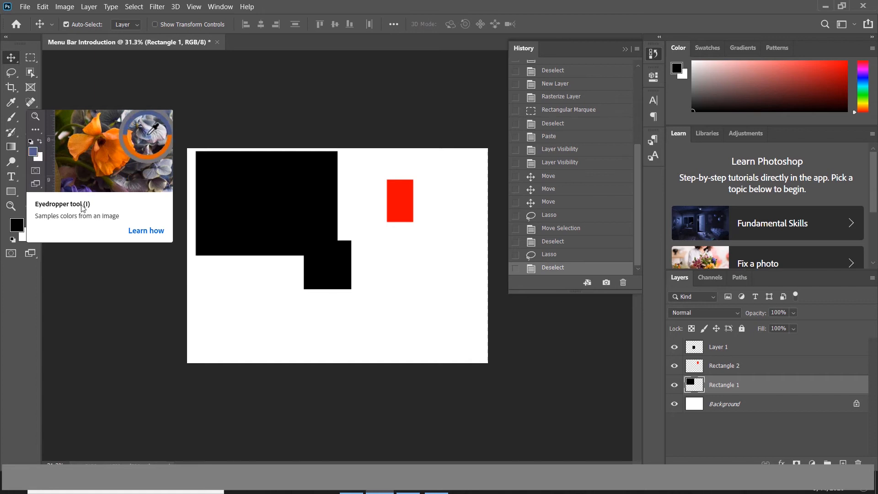
click(15, 103)
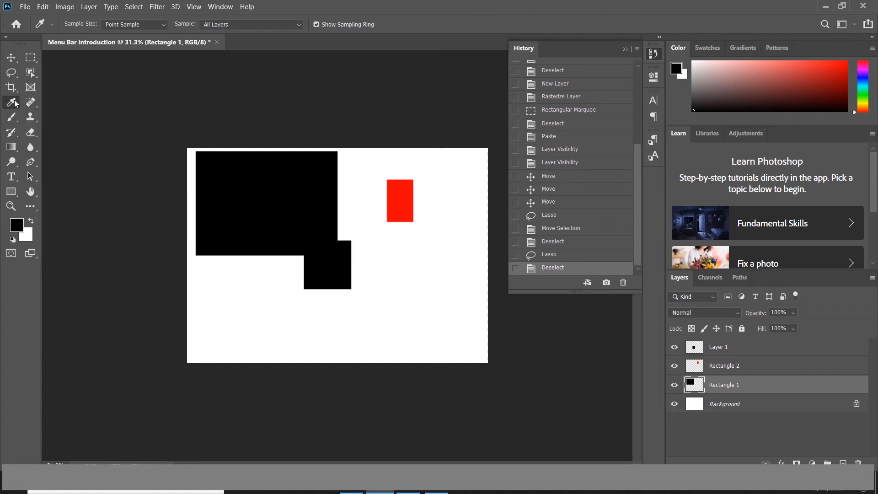
click(404, 190)
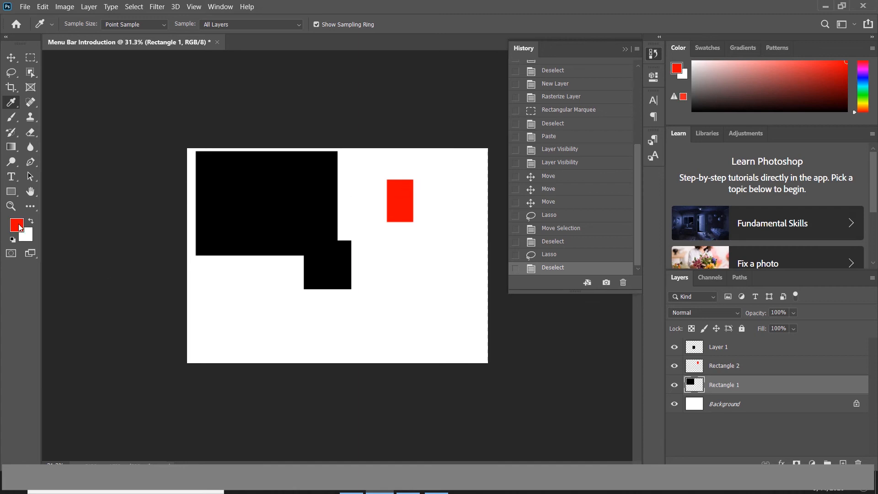
click(213, 188)
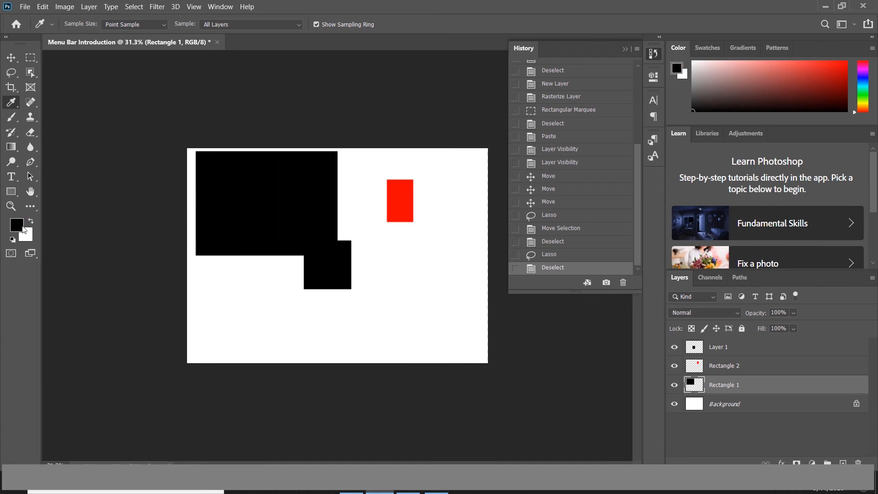
Step: Try several dark red foreground colours from the colour field and recent swatches, ending on a dusty reddish brown
click(787, 98)
drag(788, 98, 823, 77)
click(706, 48)
click(716, 65)
click(695, 67)
click(686, 67)
click(706, 66)
click(727, 66)
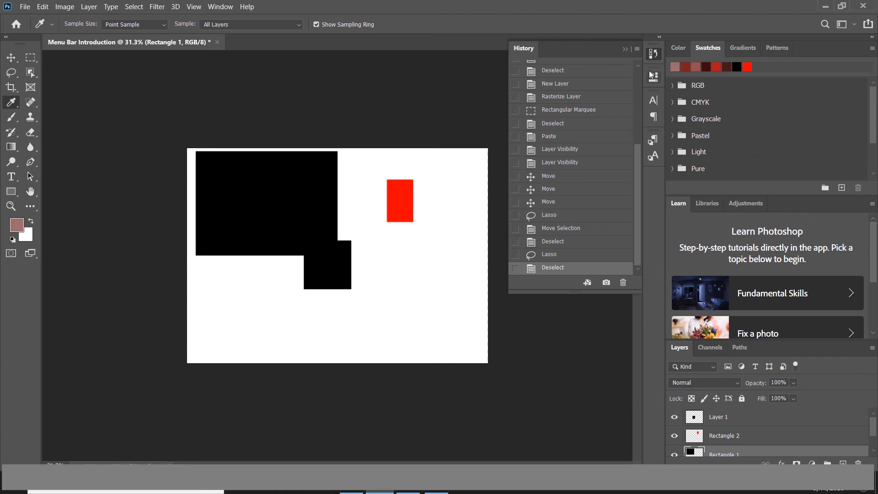
click(675, 46)
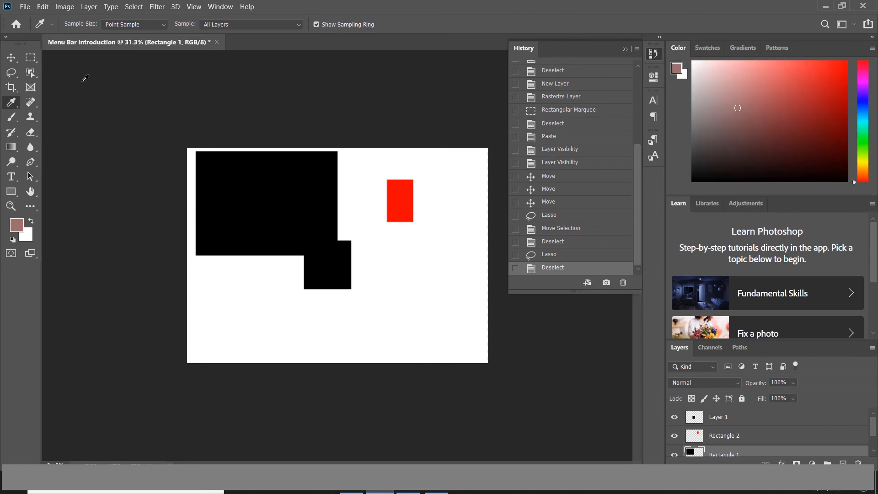
Step: Sample black from the large rectangle with the Eyedropper tool and review the other tools grouped with it
right_click(12, 104)
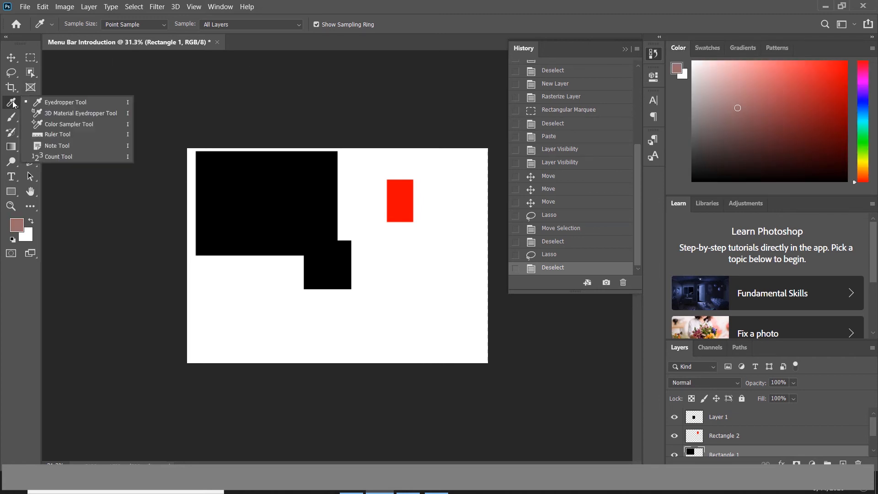
click(46, 103)
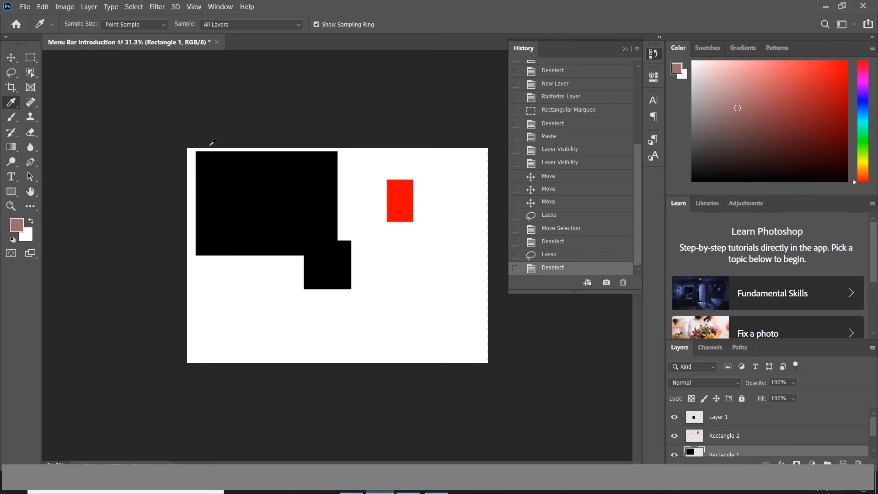
click(229, 156)
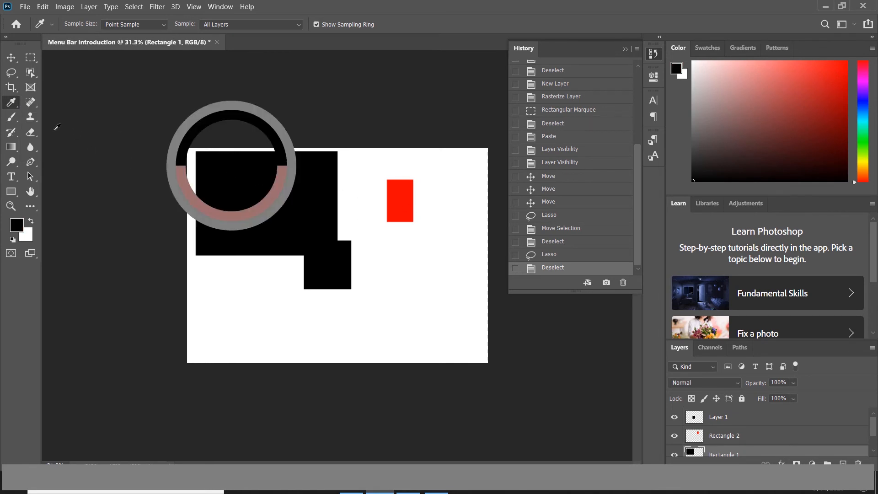
right_click(15, 105)
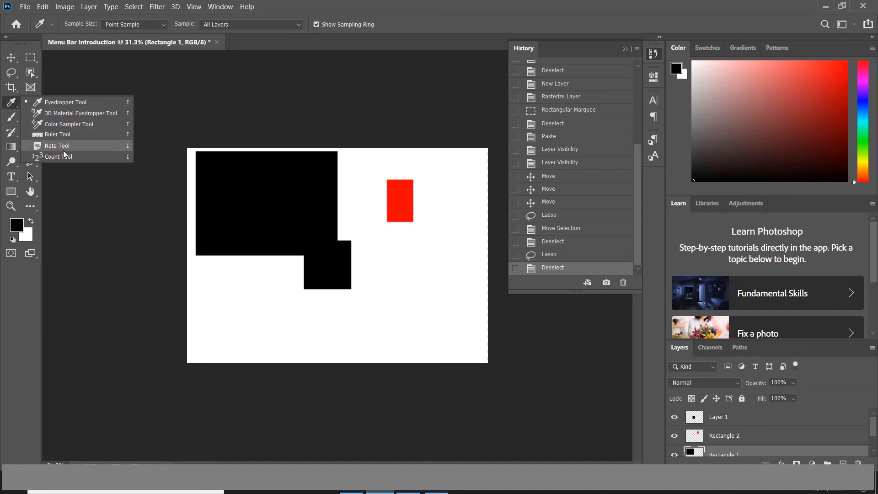
click(70, 105)
Step: Review the healing tools, activate the Brush tool, and choose the Hard Round preset from General Brushes
click(29, 104)
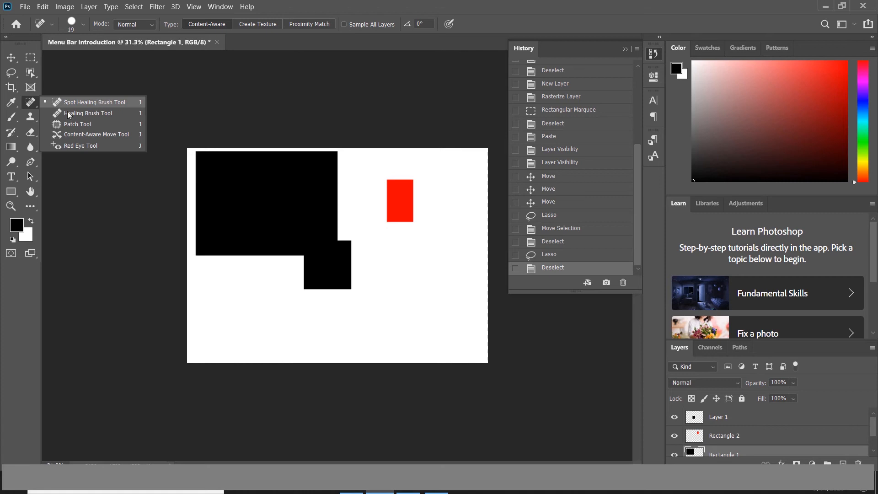
click(10, 122)
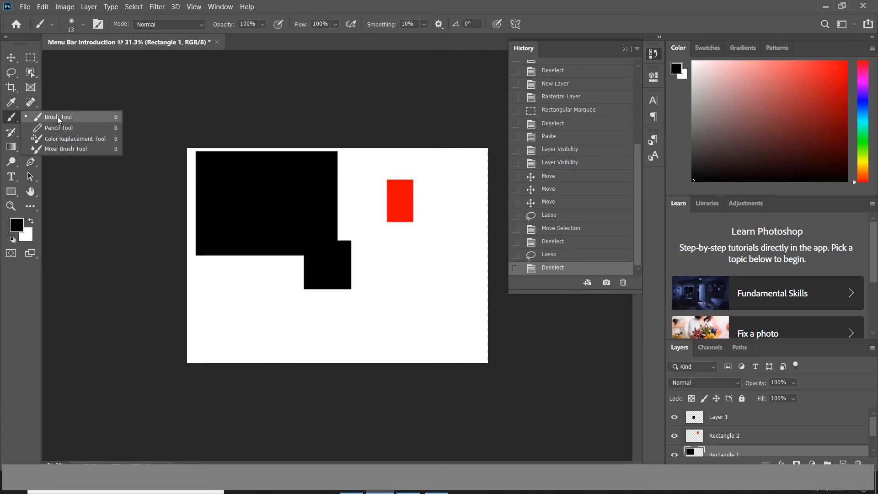
click(84, 118)
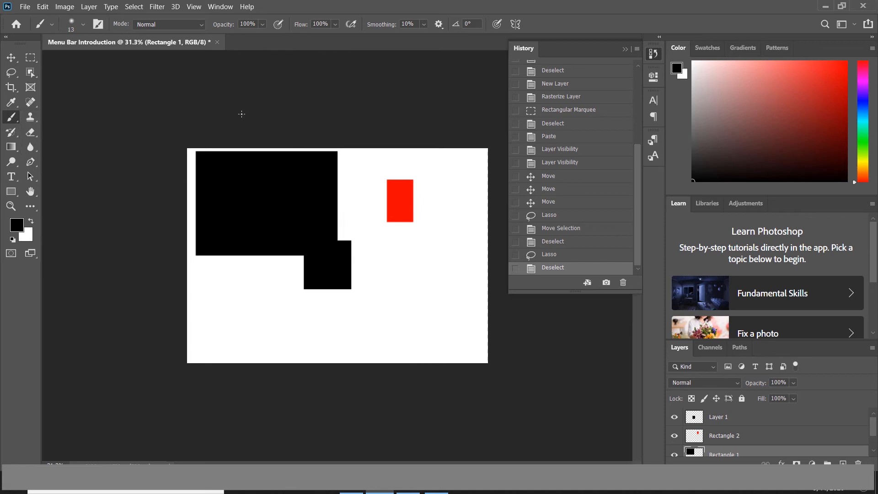
right_click(351, 169)
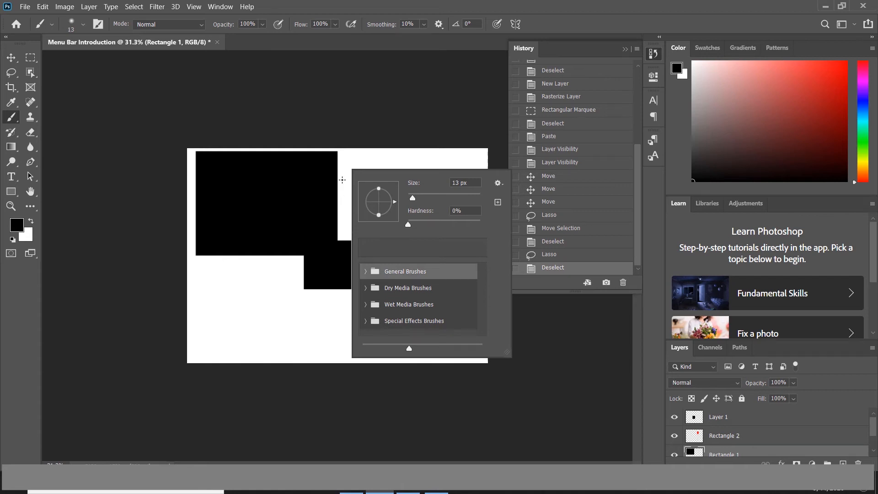
right_click(344, 172)
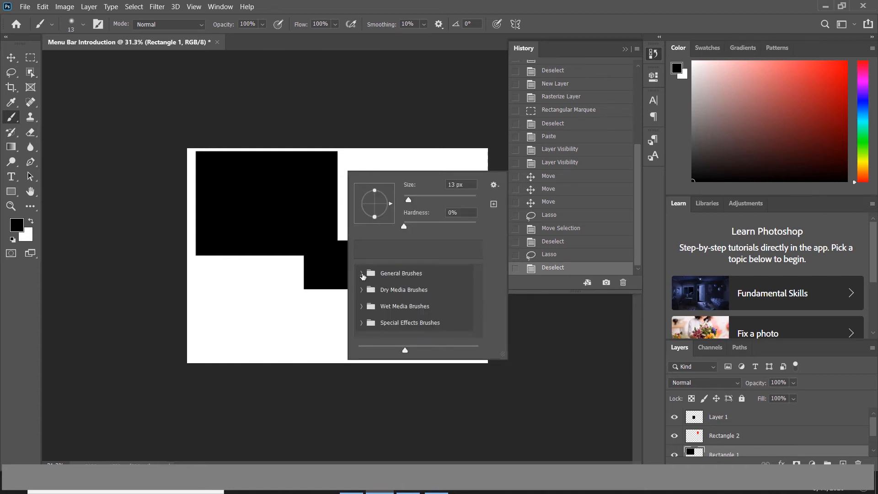
click(361, 273)
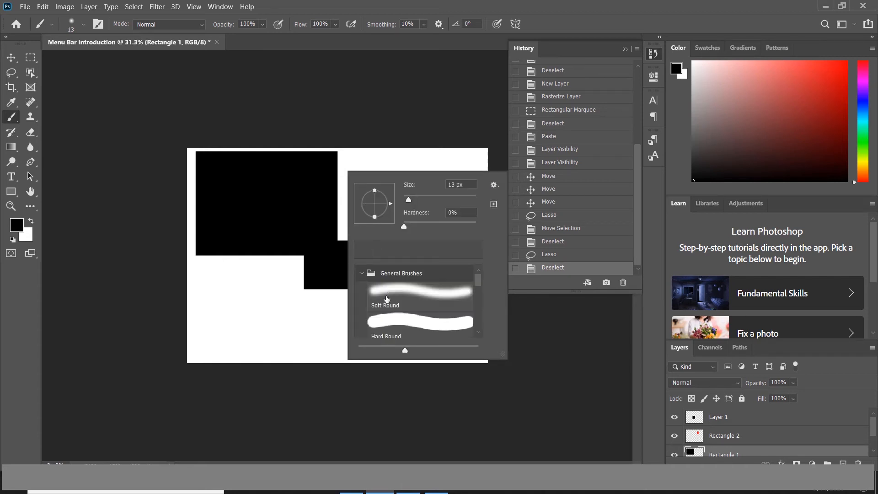
key(period)
key(period)
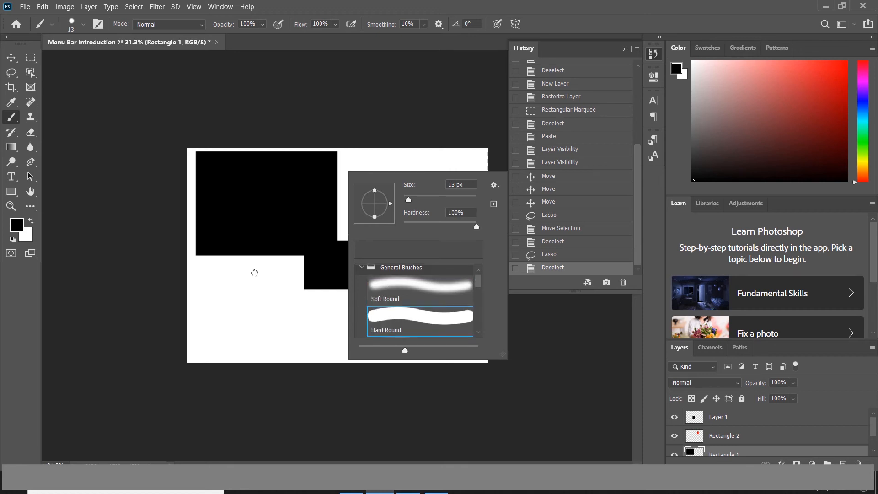
Step: Paint a thick black freehand shape below the large black rectangle with a 180 px brush, and undo the stroke
click(426, 196)
drag(429, 204, 456, 203)
mouse_move(249, 304)
mouse_down()
mouse_move(260, 324)
mouse_move(284, 289)
mouse_move(241, 293)
mouse_move(262, 293)
mouse_move(249, 261)
mouse_move(221, 293)
mouse_up()
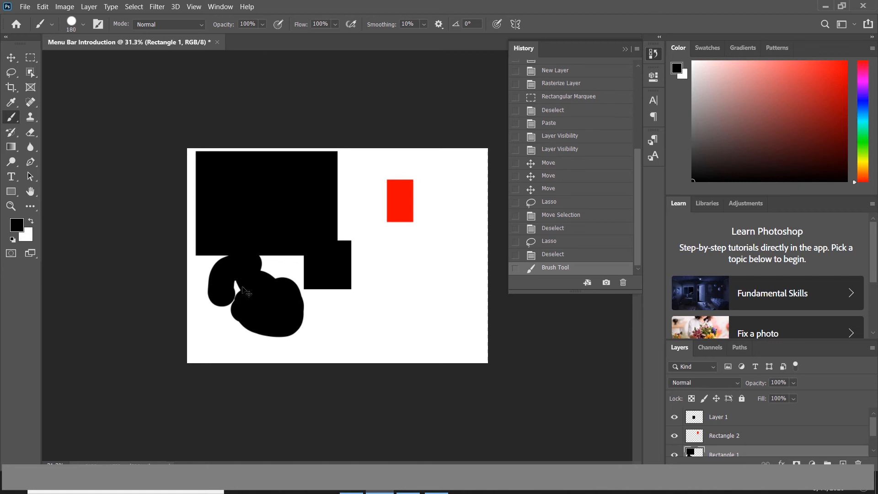
key(ctrl+z)
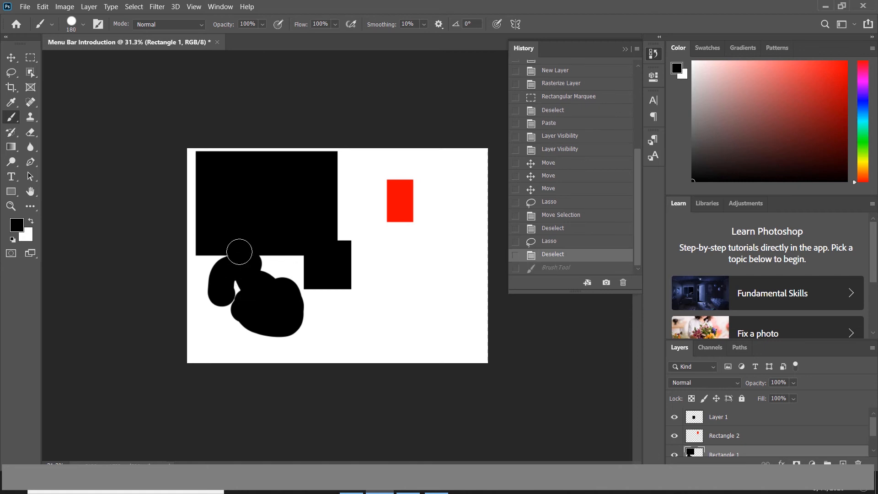
Step: Review the Brush, Clone Stamp, History Brush and Eraser tools and the variants grouped with each
right_click(10, 116)
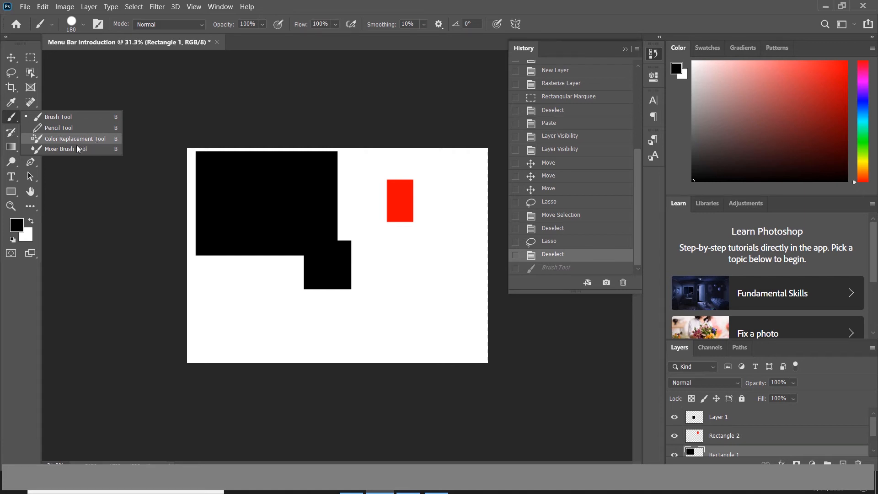
click(14, 120)
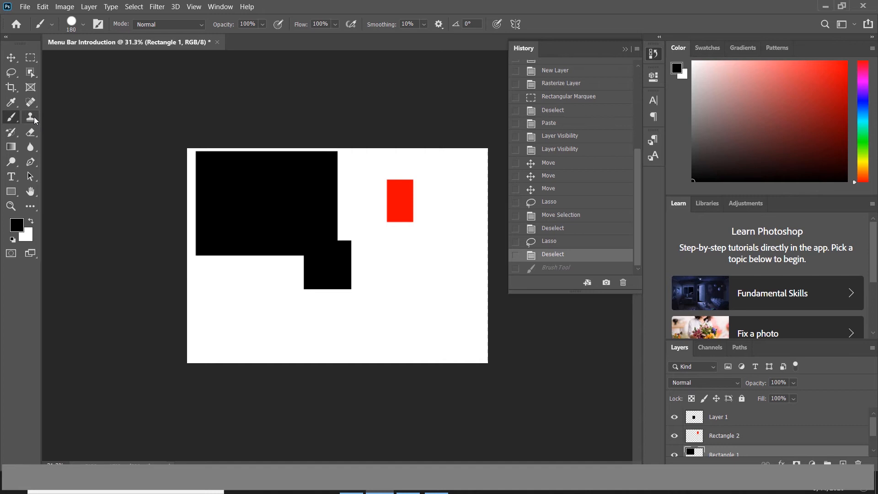
click(29, 120)
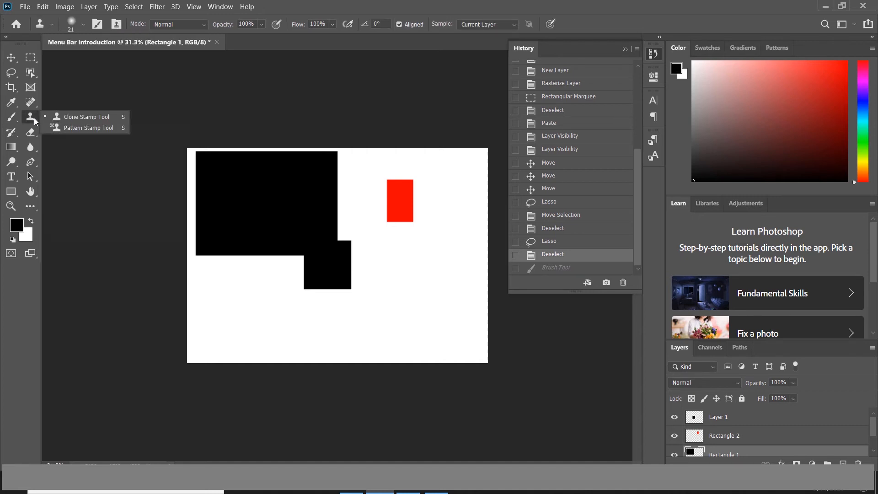
click(84, 119)
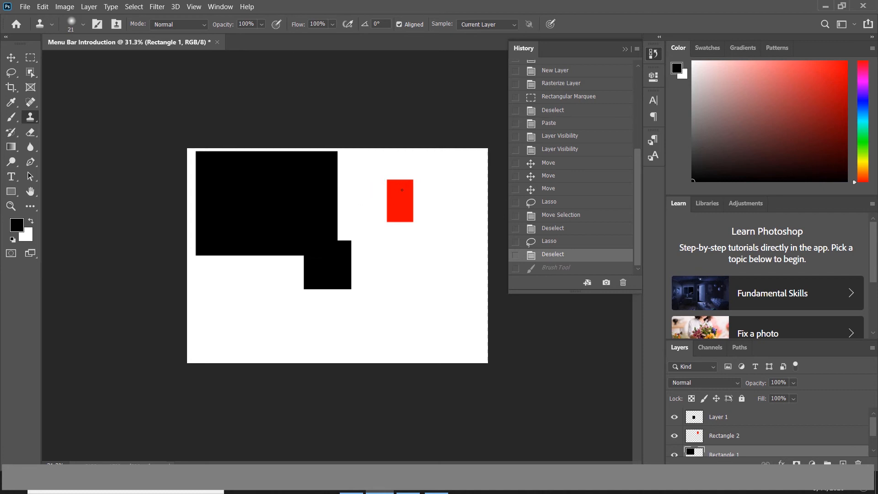
click(12, 134)
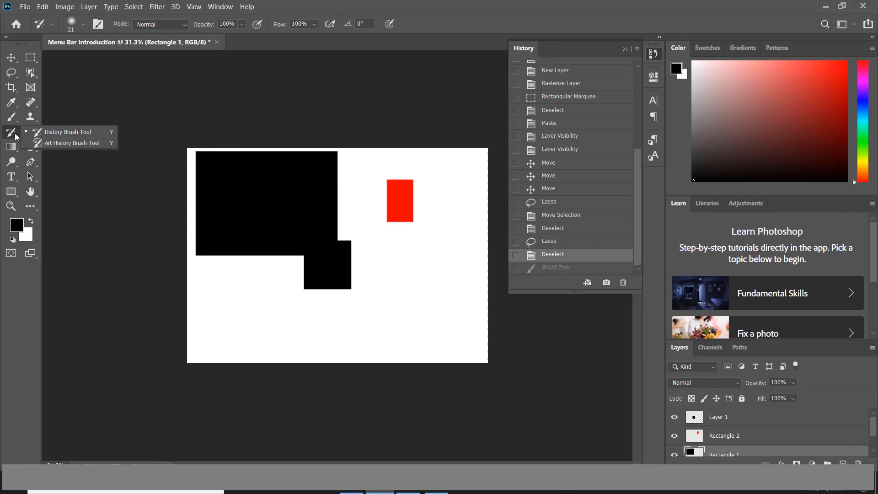
click(28, 134)
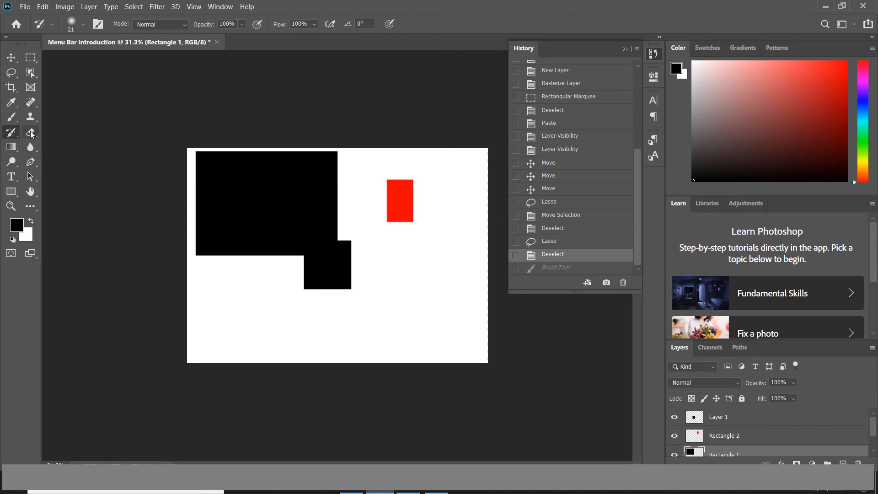
click(31, 134)
right_click(32, 136)
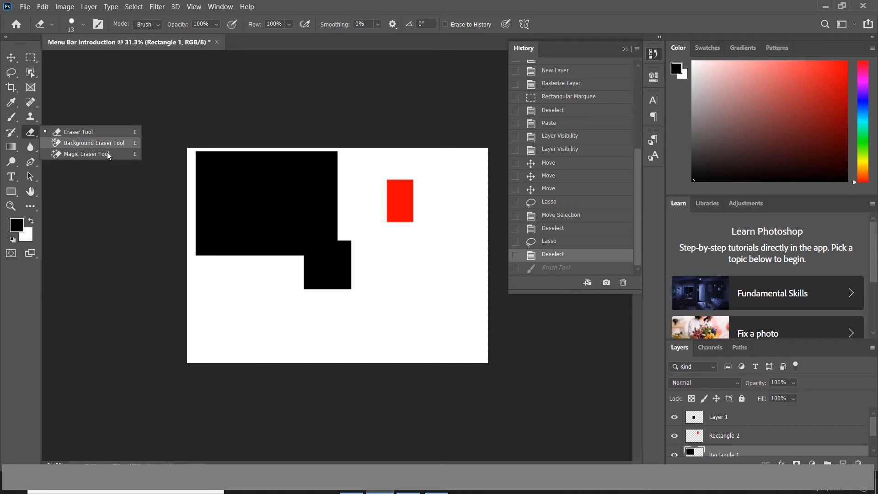
click(32, 131)
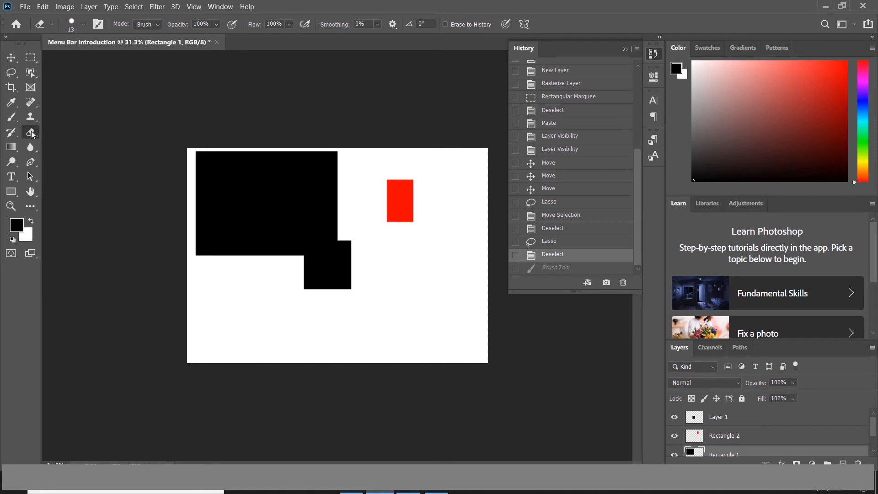
Step: Apply linear black-to-white gradients to the Rectangle 1 layer, one from the canvas's top edge downward and one from its right edge inward
click(11, 146)
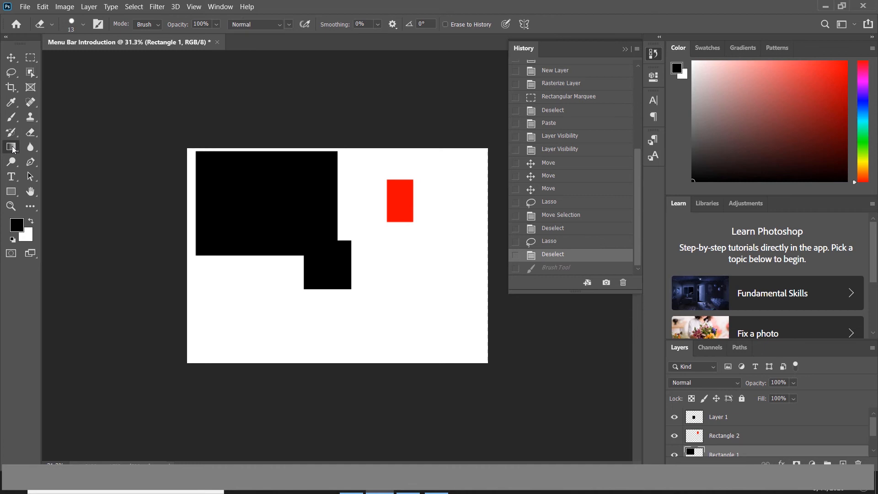
right_click(11, 146)
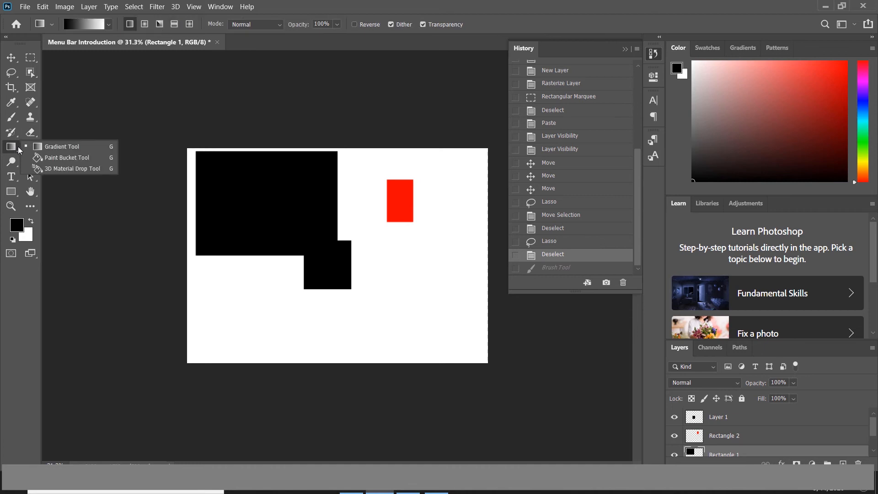
click(63, 146)
drag(344, 147, 373, 231)
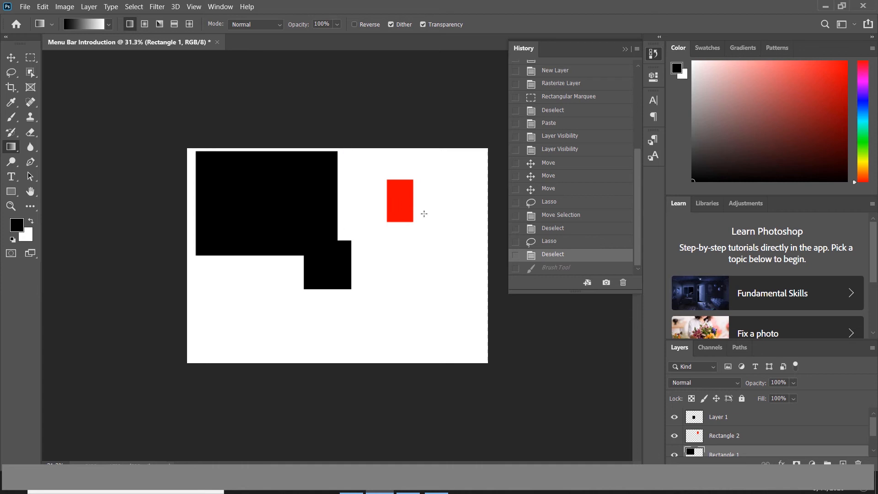
drag(491, 276, 376, 263)
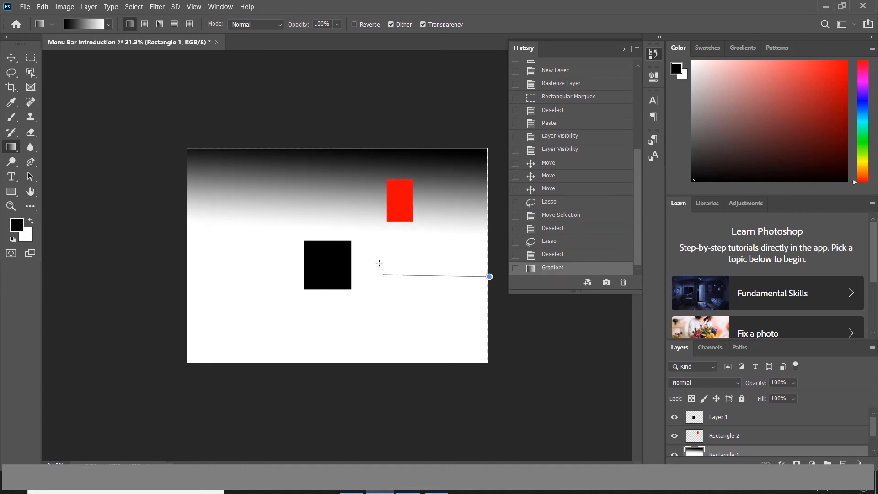
click(92, 28)
click(546, 94)
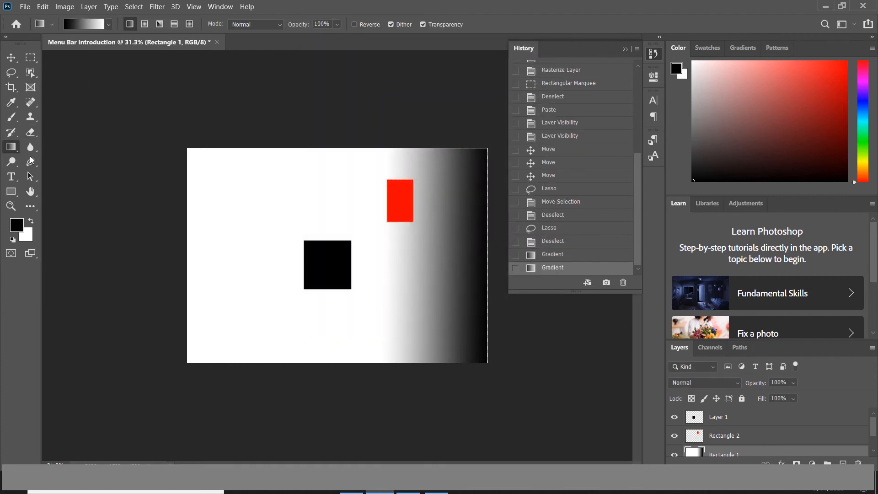
Step: Switch to the 3D Material Drop tool and revert the document to the Deselect state before the gradients
right_click(13, 150)
click(59, 164)
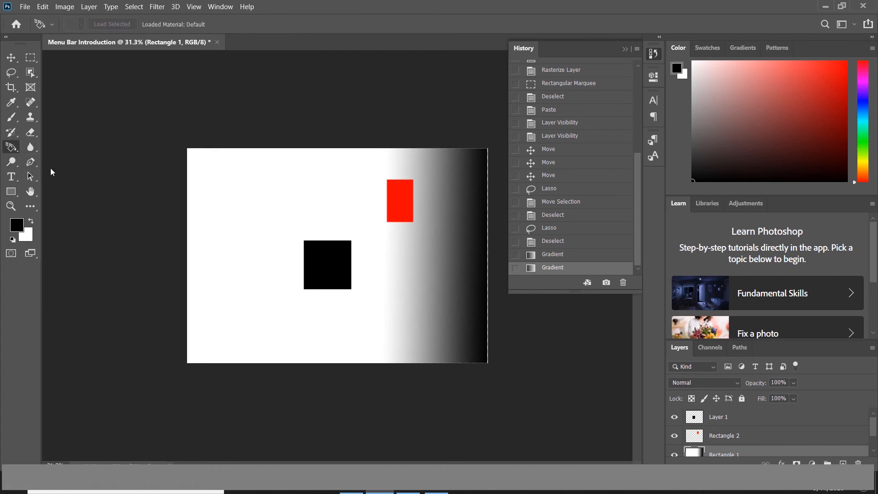
click(567, 241)
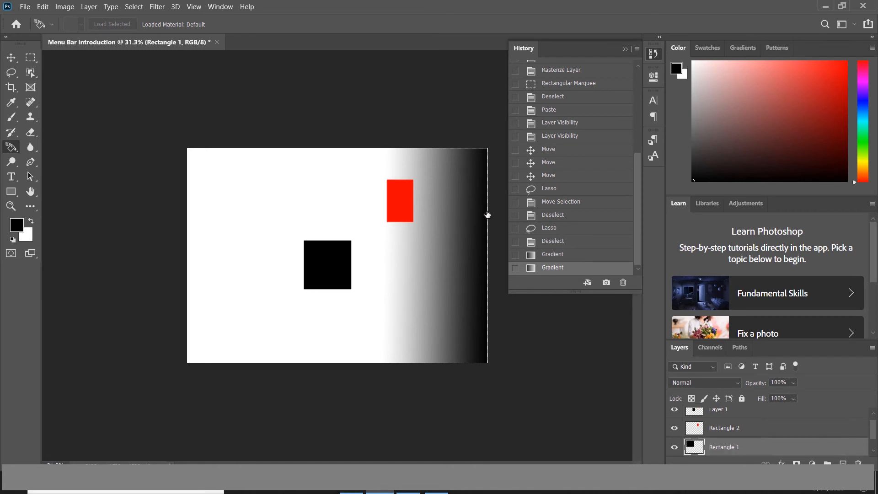
Step: Brush over the upper-right corner of the small black square with the Blur tool while the Rectangle 1 layer is active
click(31, 148)
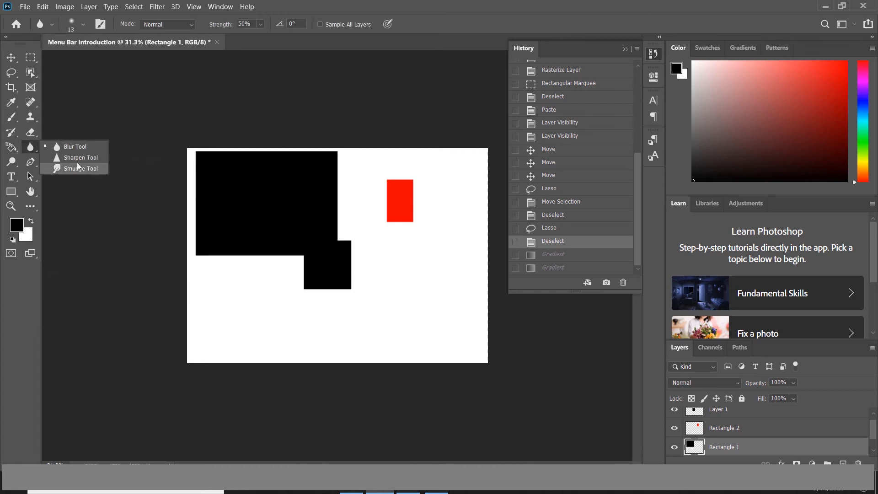
click(81, 150)
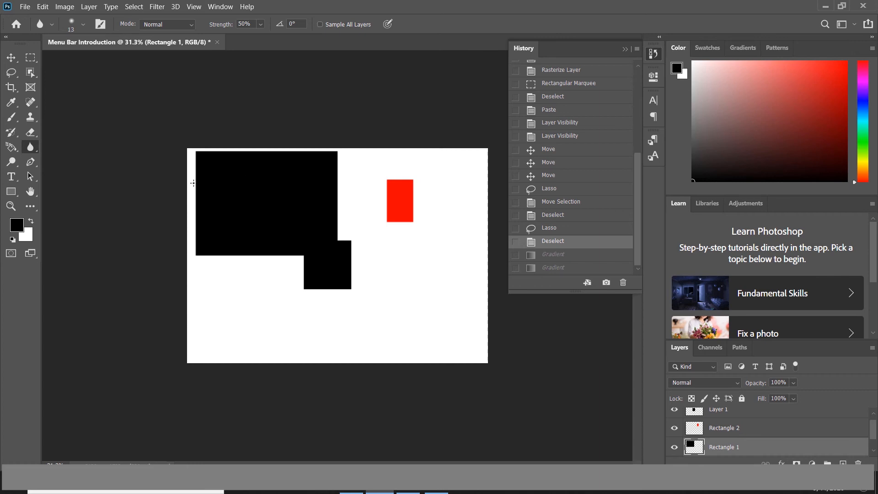
scroll(195, 194, up, 3)
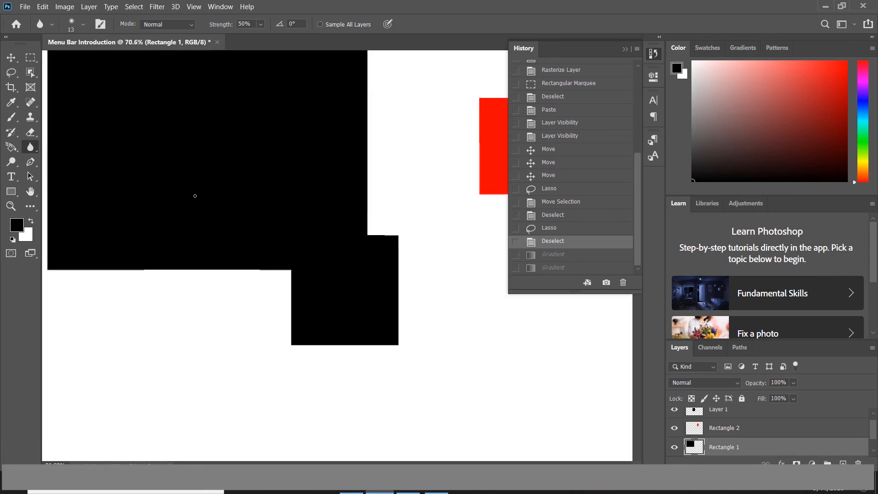
scroll(321, 160, up, 2)
drag(332, 155, 224, 171)
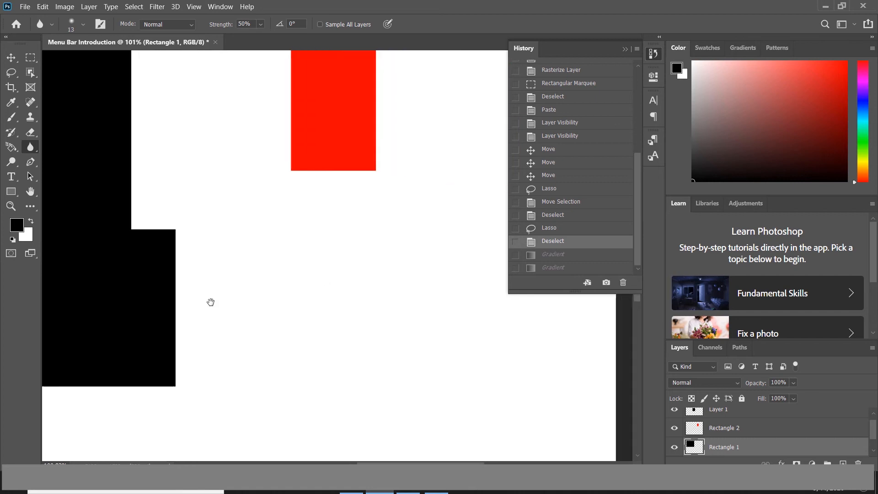
scroll(95, 236, up, 1)
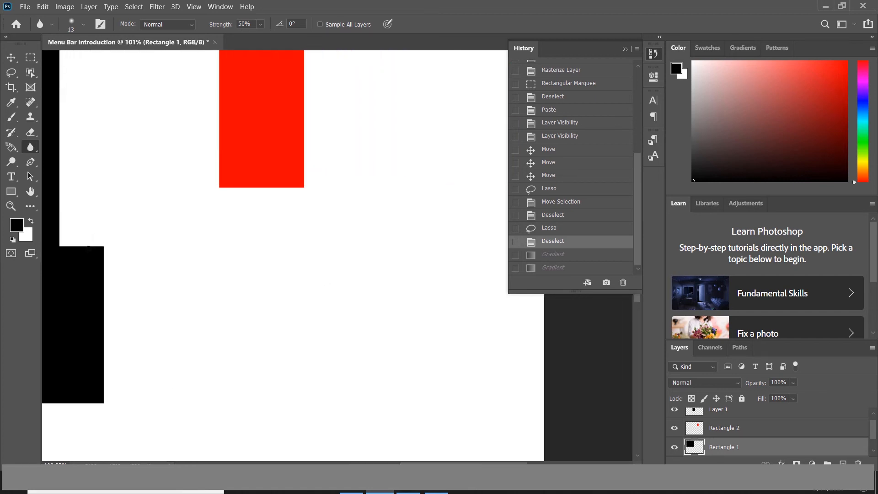
scroll(102, 244, up, 5)
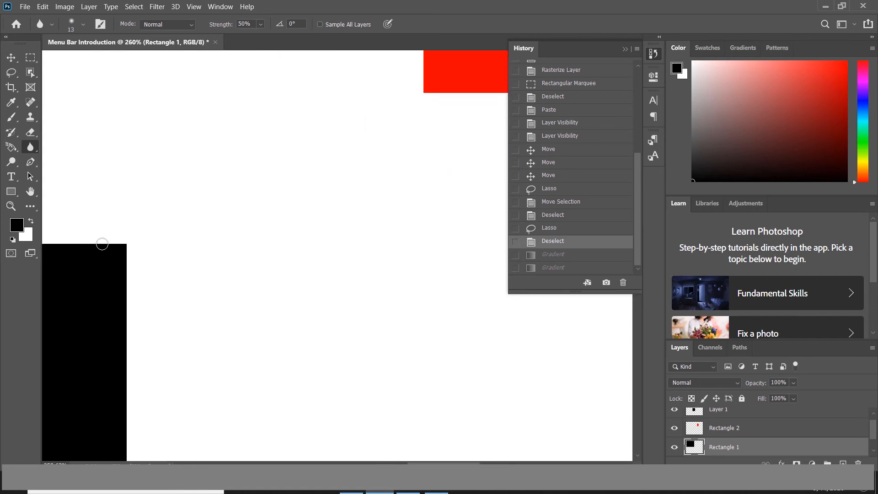
scroll(98, 244, up, 1)
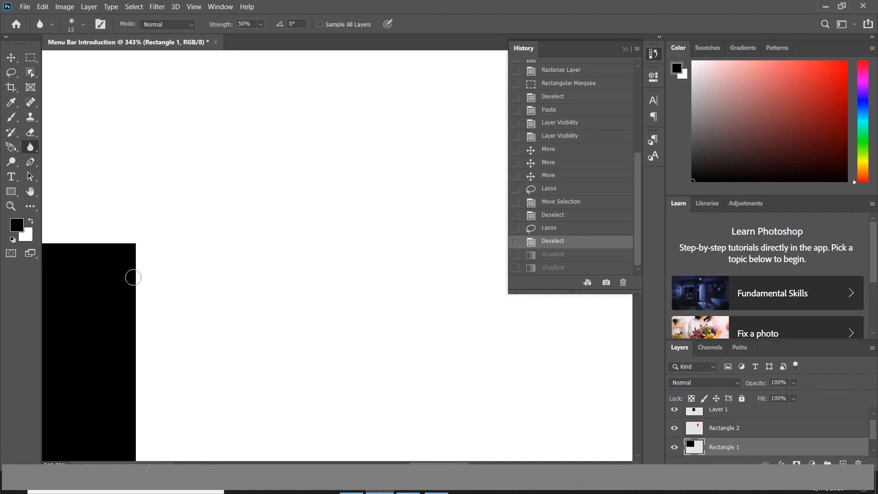
drag(154, 230, 122, 246)
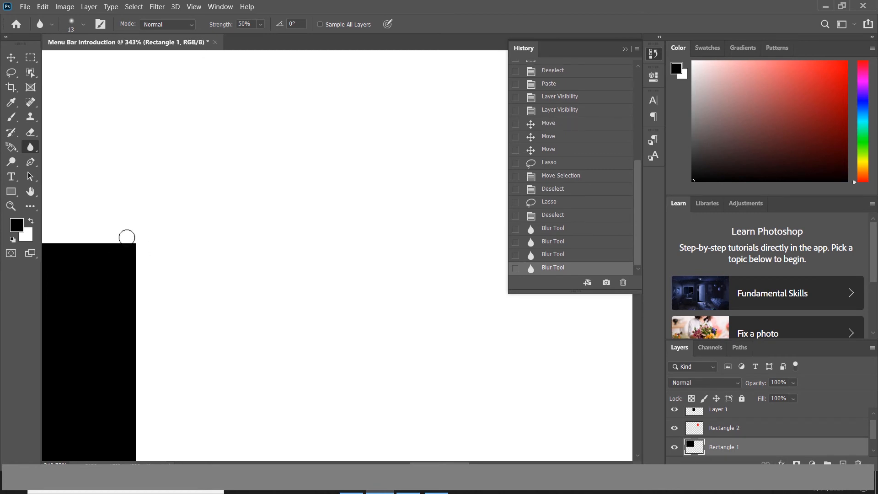
Step: Set the Blur tool to 100% strength with the Hard Round brush, and blur the square's upper-right corner again
drag(241, 25, 376, 26)
right_click(123, 239)
click(179, 367)
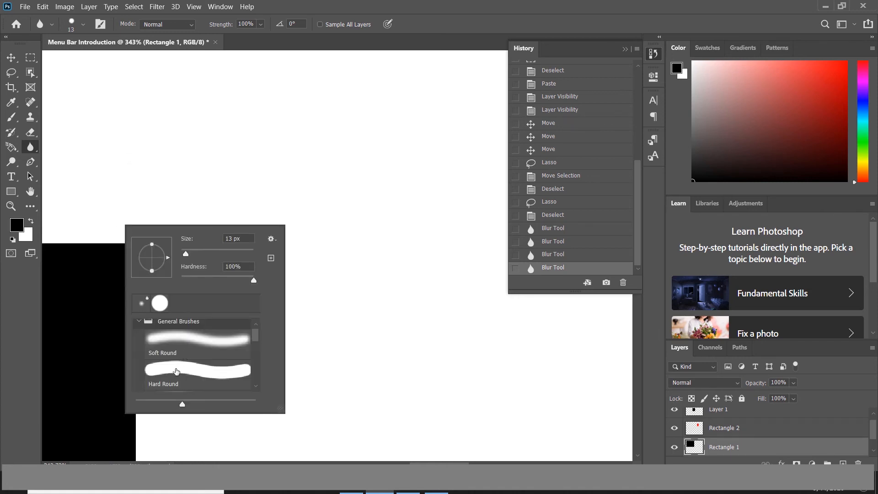
click(118, 239)
drag(103, 250, 106, 277)
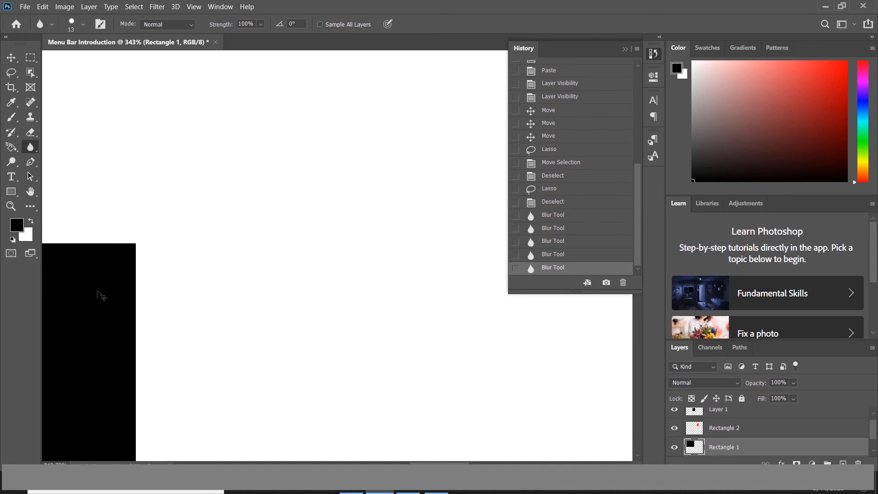
Step: Make Layer 1 active and blur the upper-right corner of its small black square with several strokes
ctrl+click(102, 296)
mouse_move(117, 242)
mouse_down()
mouse_move(87, 248)
mouse_move(85, 229)
mouse_up()
drag(75, 242, 118, 224)
mouse_move(94, 239)
mouse_down()
mouse_move(115, 259)
mouse_move(151, 249)
mouse_move(134, 272)
mouse_up()
drag(134, 272, 142, 242)
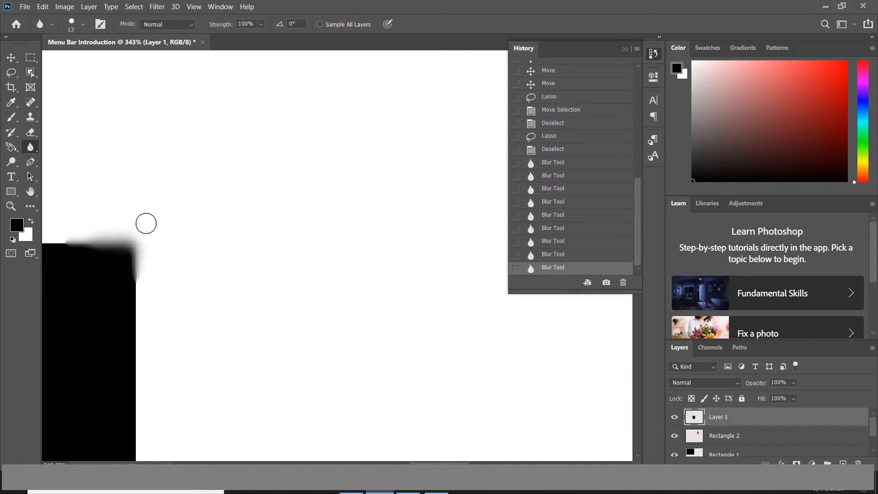
Step: Smudge the top and right edges of the small black square outward with several Smudge tool strokes
click(34, 150)
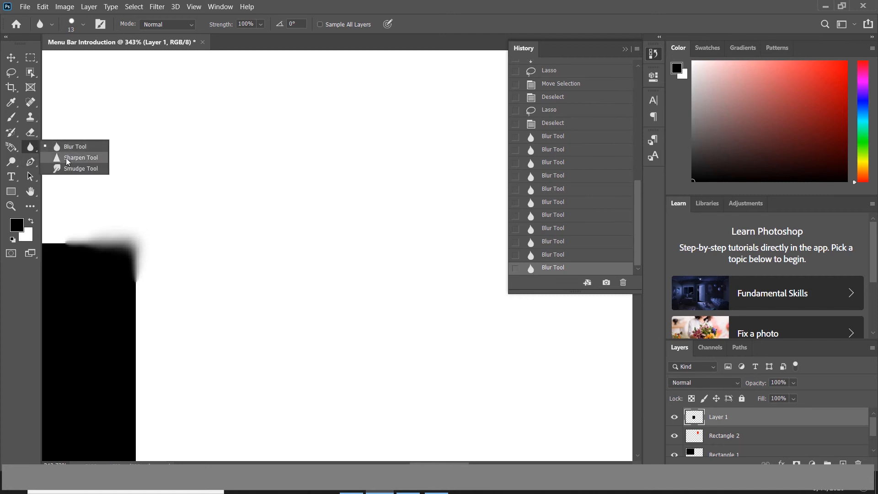
click(78, 169)
drag(76, 232, 81, 152)
drag(98, 220, 153, 170)
mouse_move(113, 292)
mouse_down()
mouse_move(145, 249)
mouse_move(197, 215)
mouse_up()
drag(105, 347, 217, 268)
drag(135, 298, 174, 269)
drag(143, 216, 147, 196)
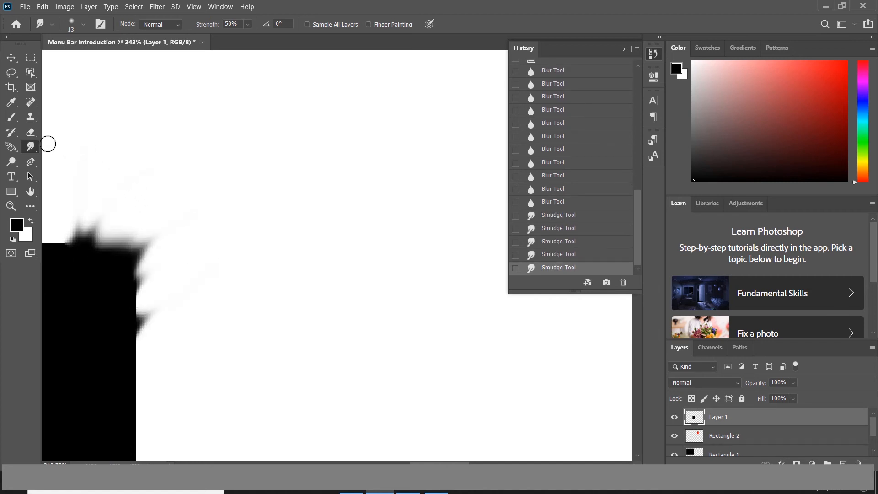
Step: Brush over the square's smudged upper-right corner with the Burn tool and with the Dodge tool
click(15, 165)
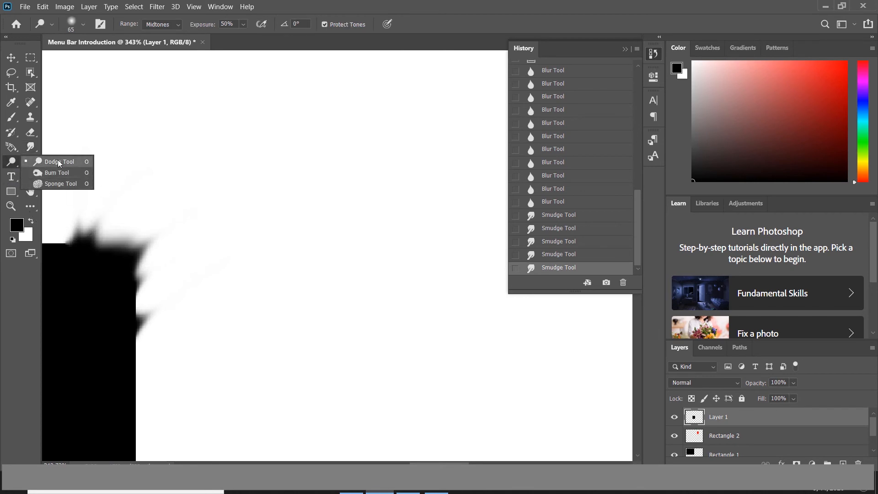
click(56, 173)
mouse_move(124, 228)
mouse_down()
mouse_move(154, 226)
mouse_move(131, 232)
mouse_move(123, 209)
mouse_up()
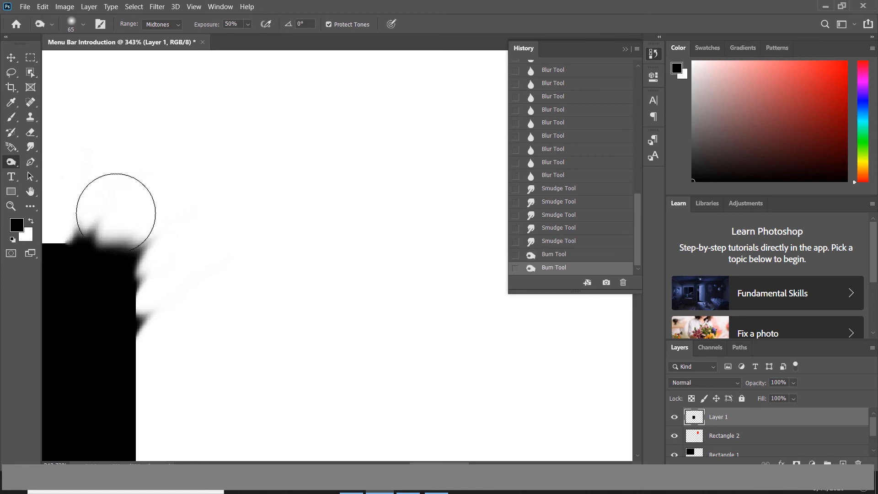
right_click(13, 168)
click(57, 161)
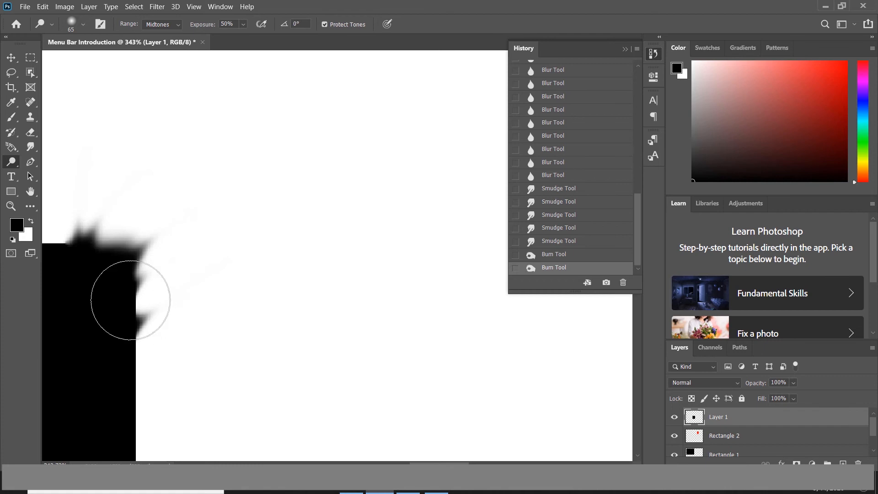
mouse_move(118, 247)
mouse_down()
mouse_move(122, 222)
mouse_move(137, 227)
mouse_move(80, 196)
mouse_up()
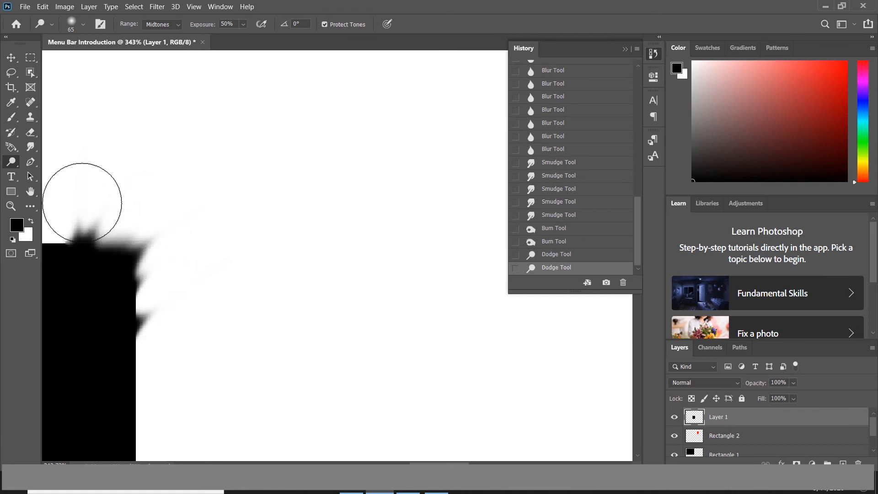
Step: Draw an open curved path with four anchor points on the white area beside the small black square using the Pen tool
click(31, 164)
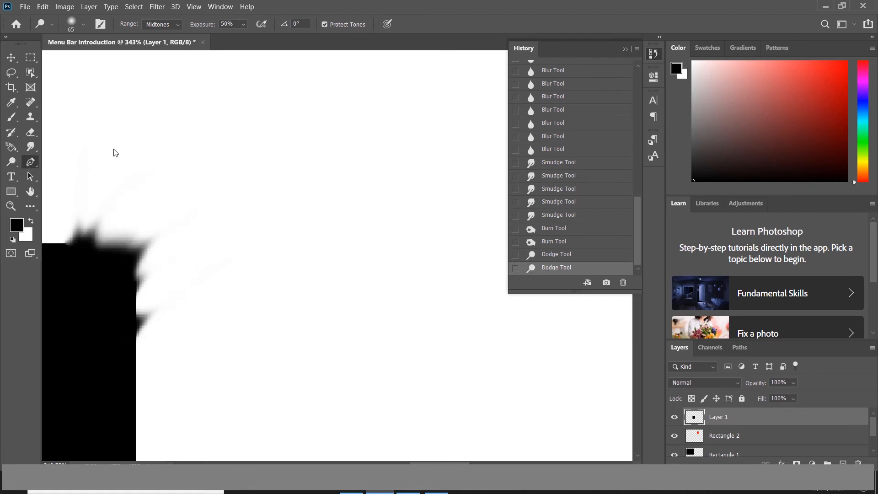
click(35, 161)
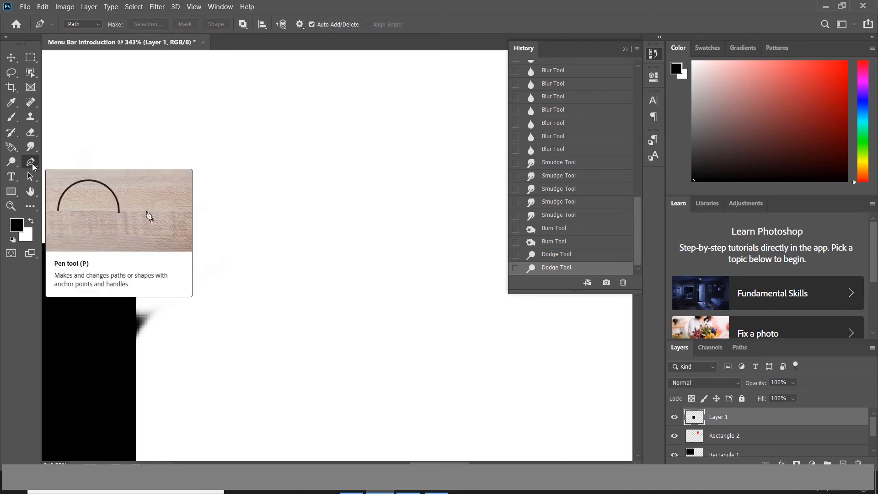
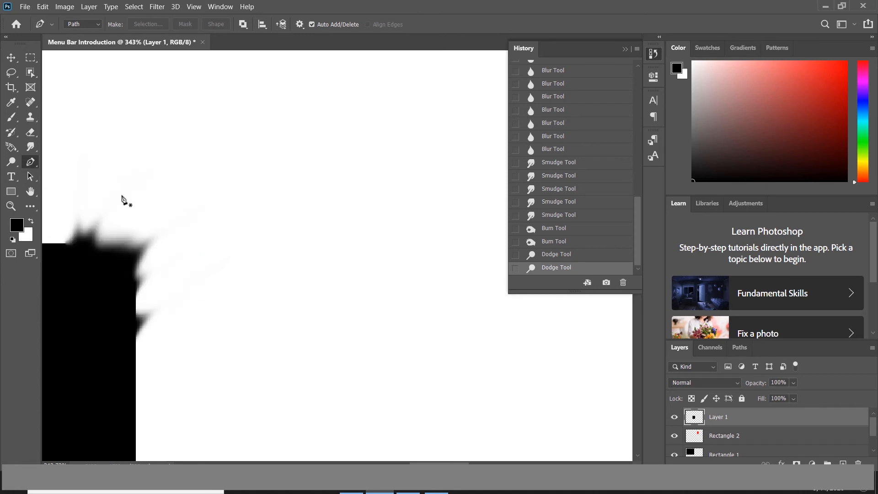
click(211, 167)
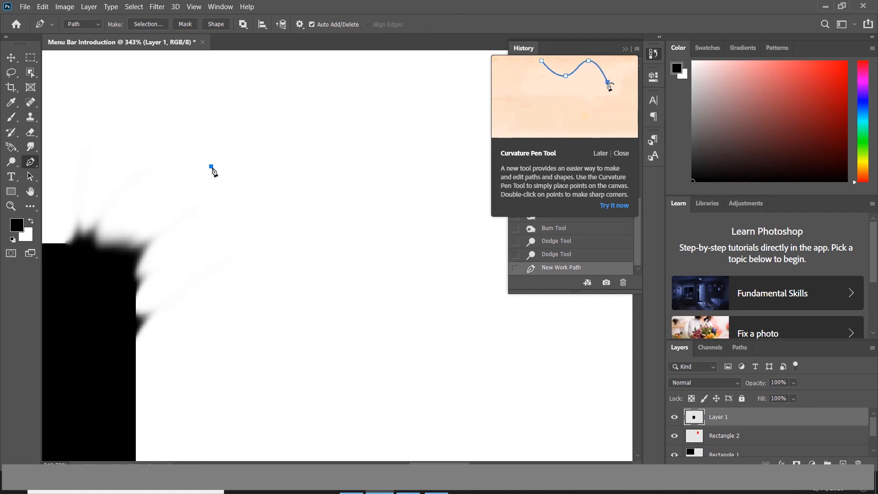
drag(273, 141, 316, 131)
drag(369, 143, 360, 239)
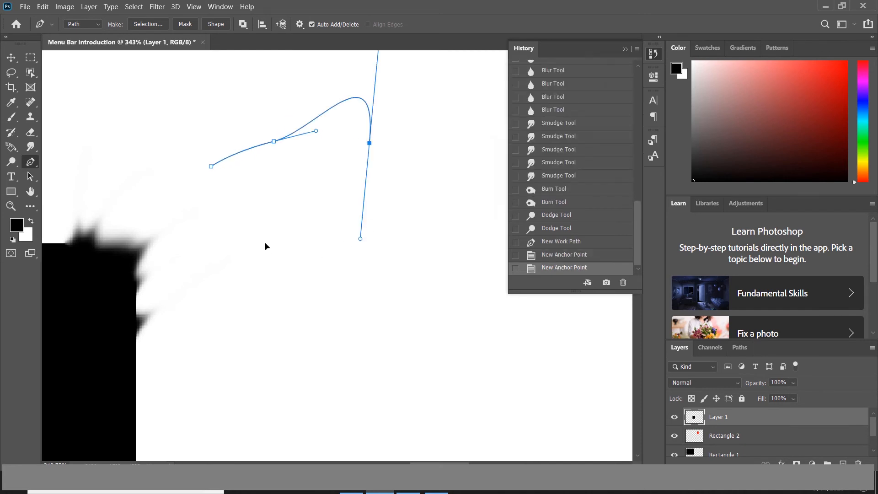
drag(264, 241, 346, 290)
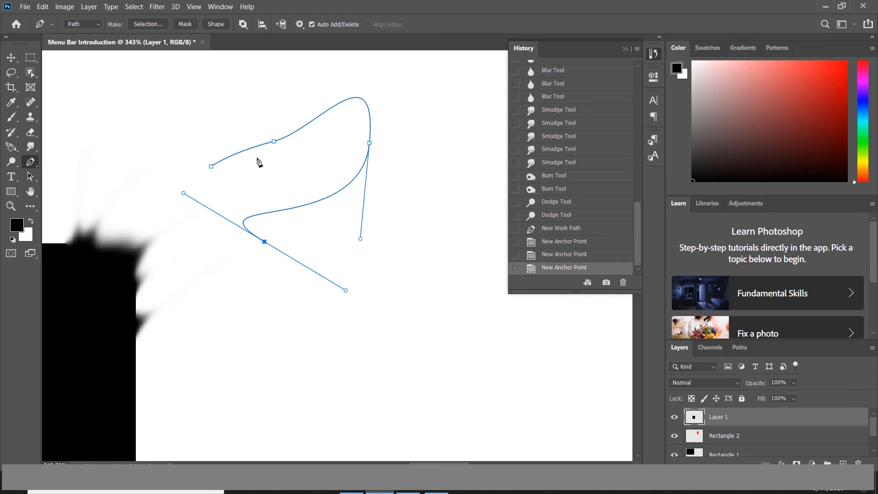
Step: Review the Pen tool's variants, and remove the curved path by undoing its last three anchor points and deleting the first
right_click(29, 165)
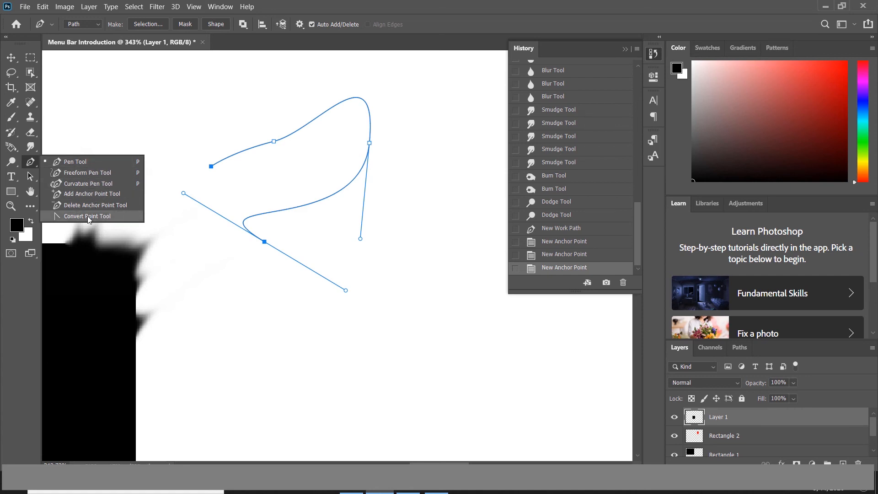
click(32, 163)
key(Escape)
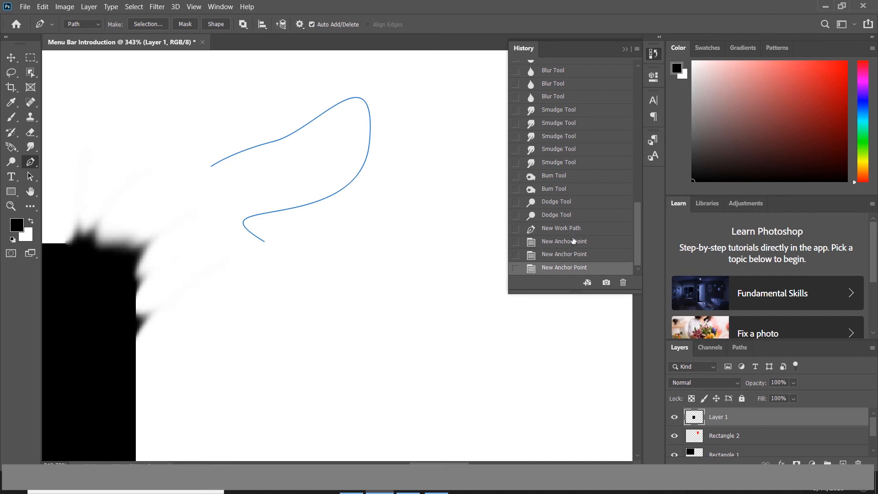
key(ctrl+alt+z)
key(ctrl+alt+z)
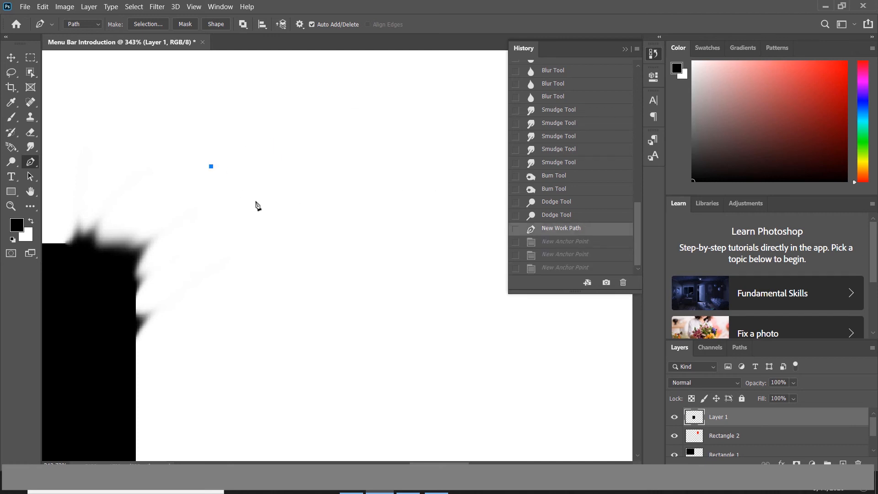
key(Delete)
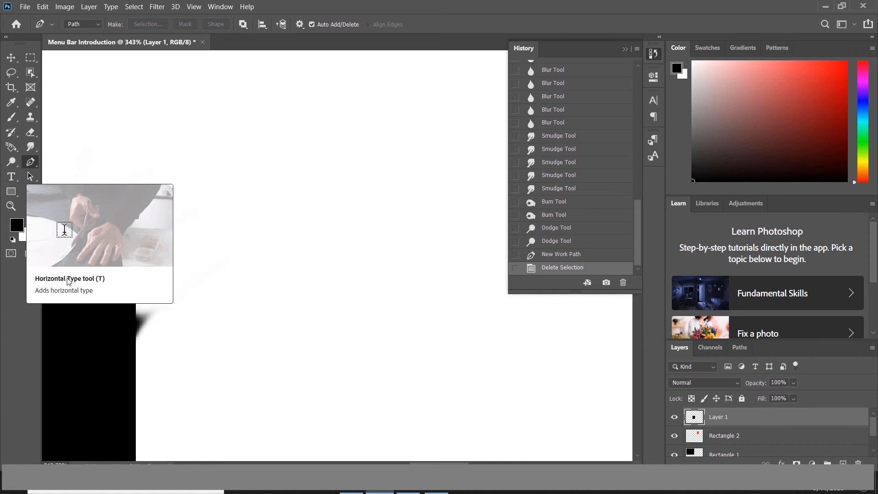
Step: Add the horizontal text "Photoshop" on the white area between the small black square and the red rectangle
key(t)
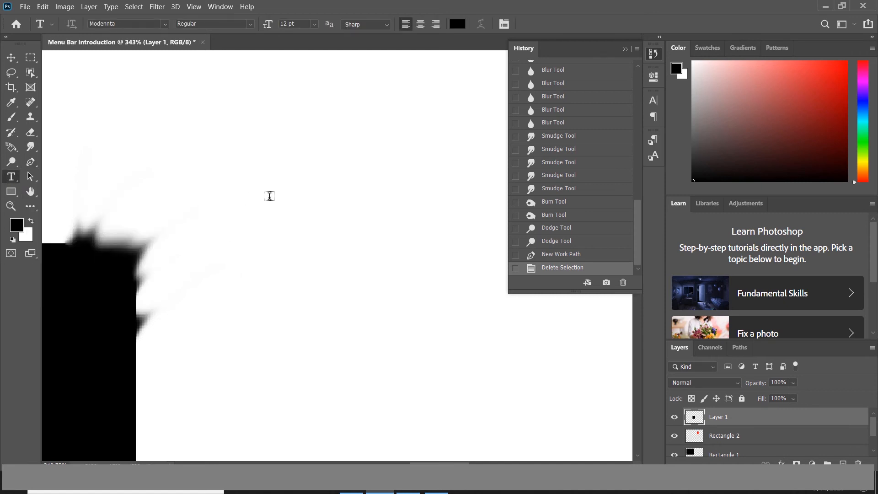
click(299, 172)
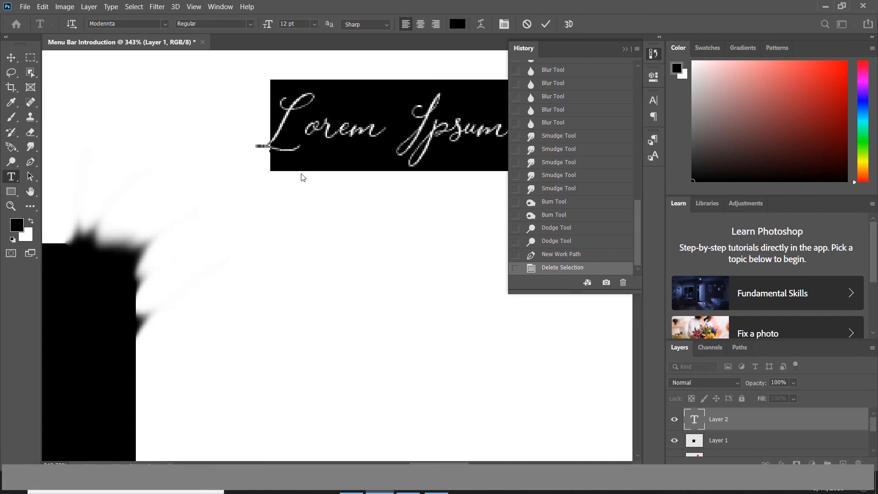
key(ctrl+Left)
text(Photoshop)
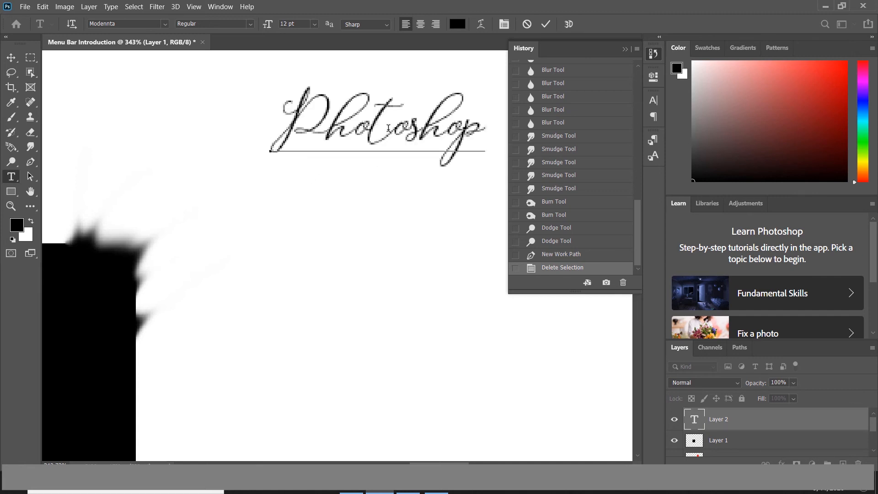
scroll(387, 144, down, 3)
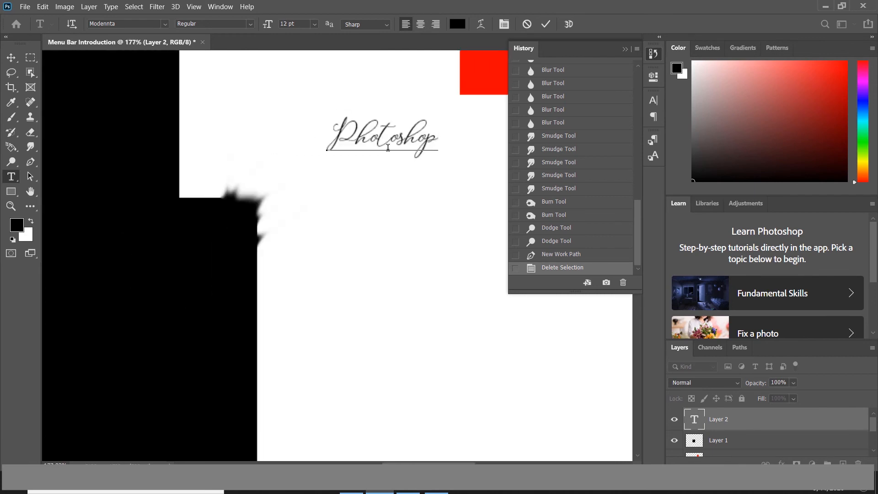
scroll(388, 147, down, 1)
scroll(388, 150, down, 3)
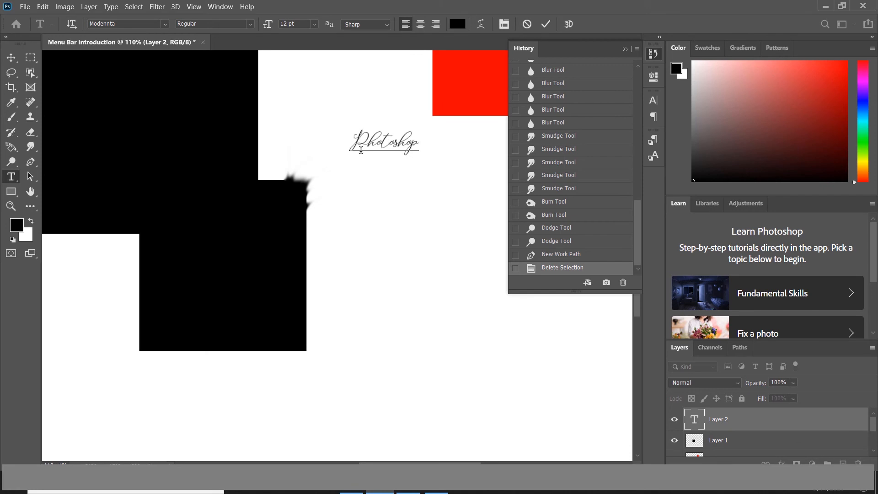
click(12, 58)
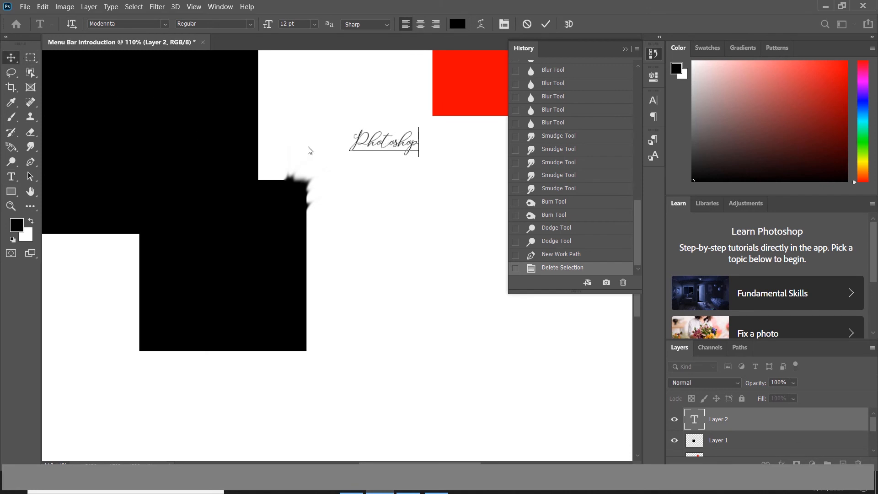
Step: Set the Photoshop text's font to Mayeka Bold Demo, and move the text closer to the large black rectangle
click(655, 78)
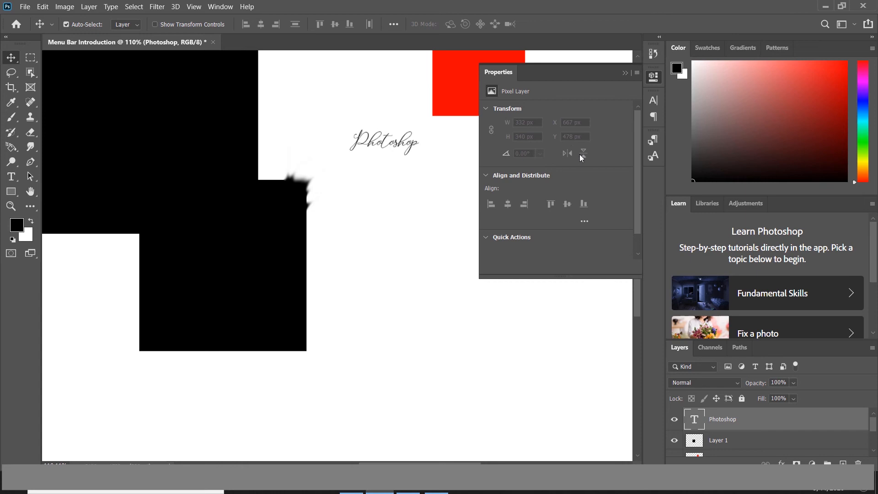
click(488, 108)
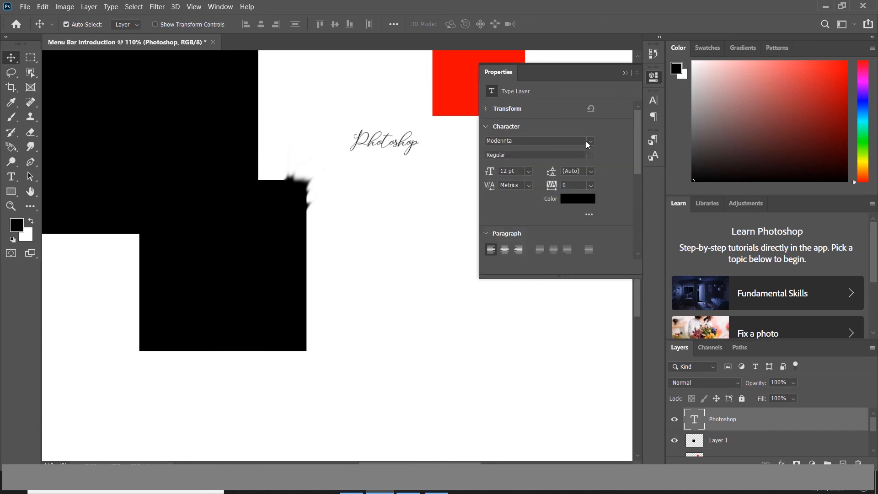
click(590, 140)
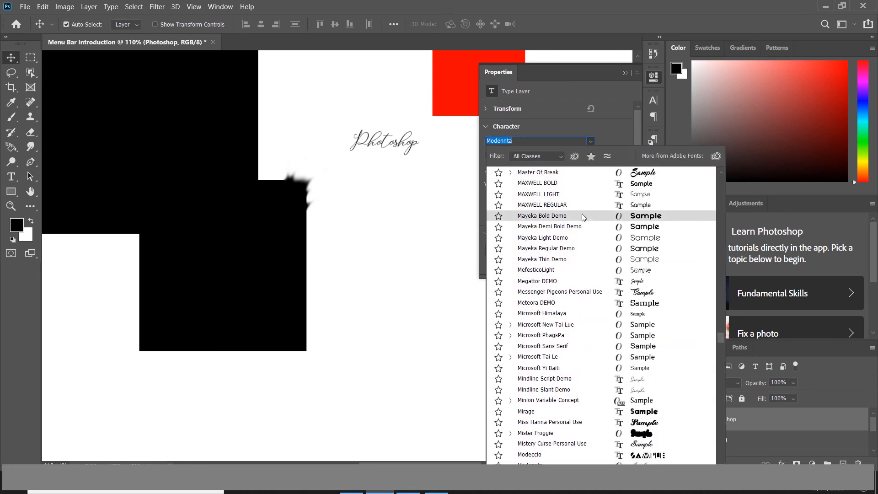
click(582, 214)
key(Return)
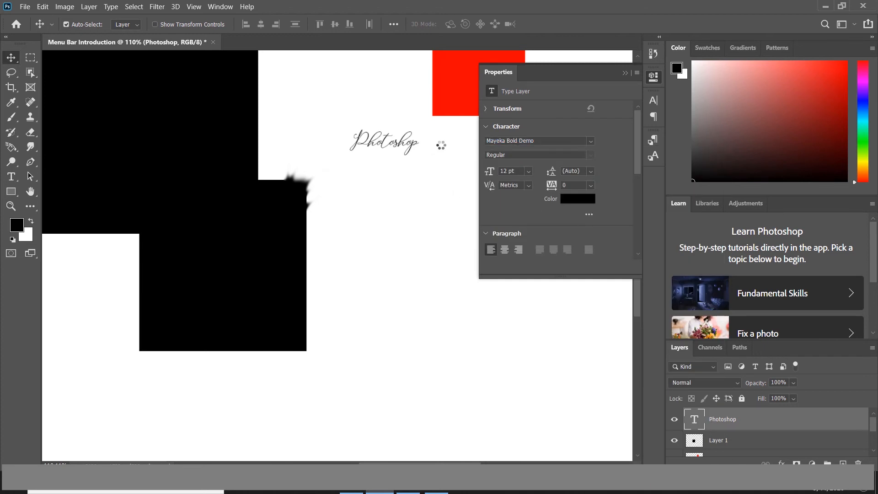
drag(437, 146, 363, 145)
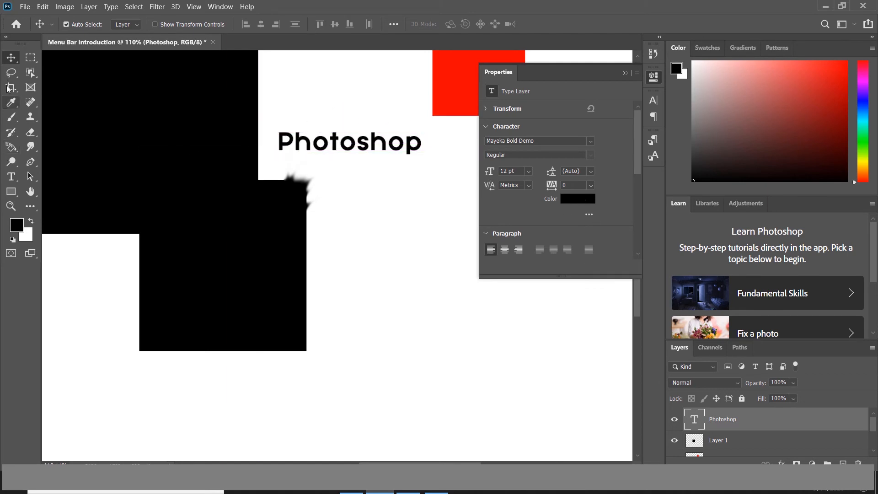
Step: Switch the type tool to the Vertical Type Mask Tool, and choose the Path Selection Tool from the path selection variants
click(12, 182)
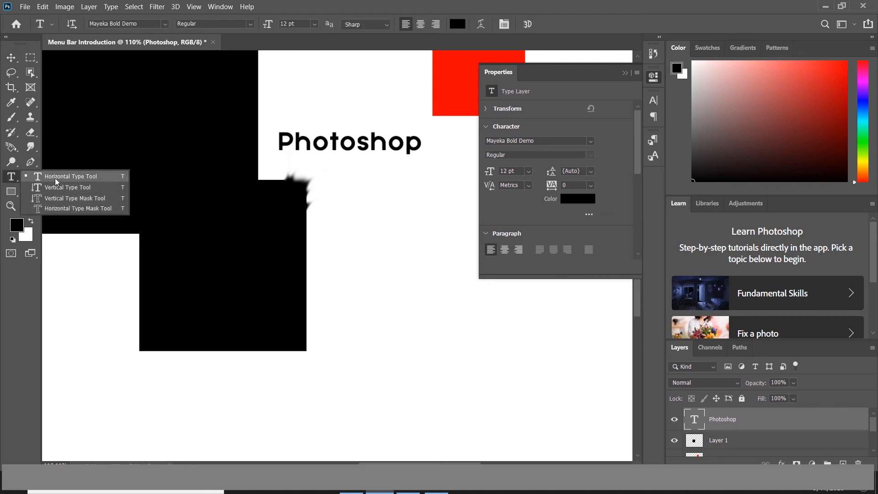
click(57, 198)
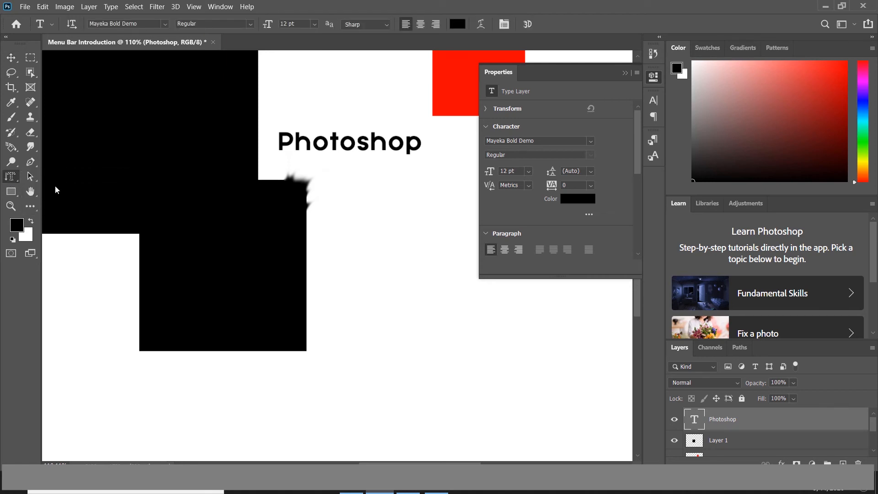
click(32, 180)
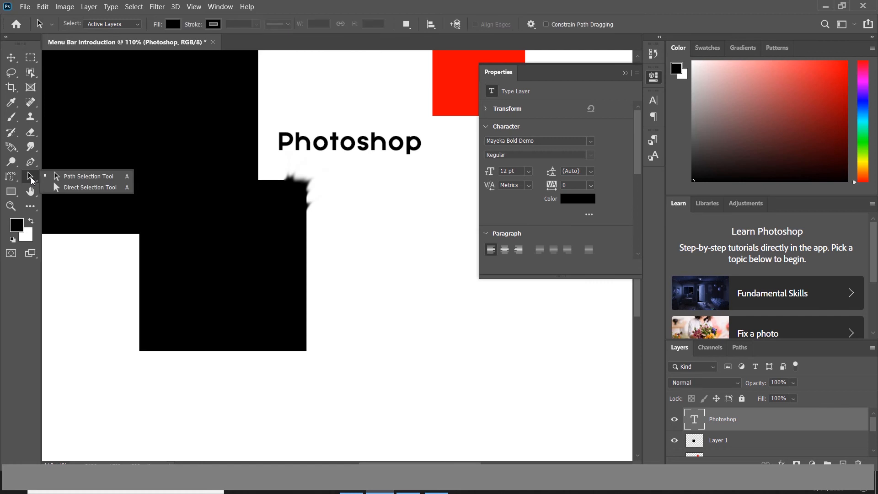
click(61, 177)
click(32, 183)
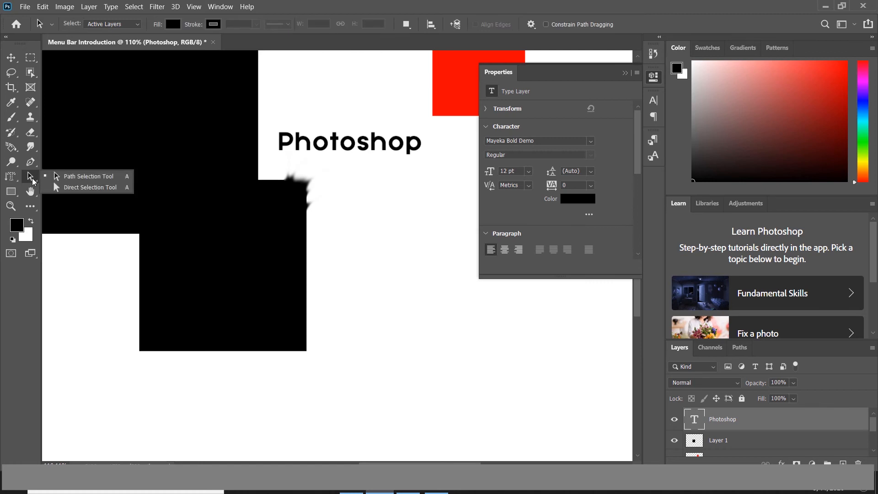
click(64, 179)
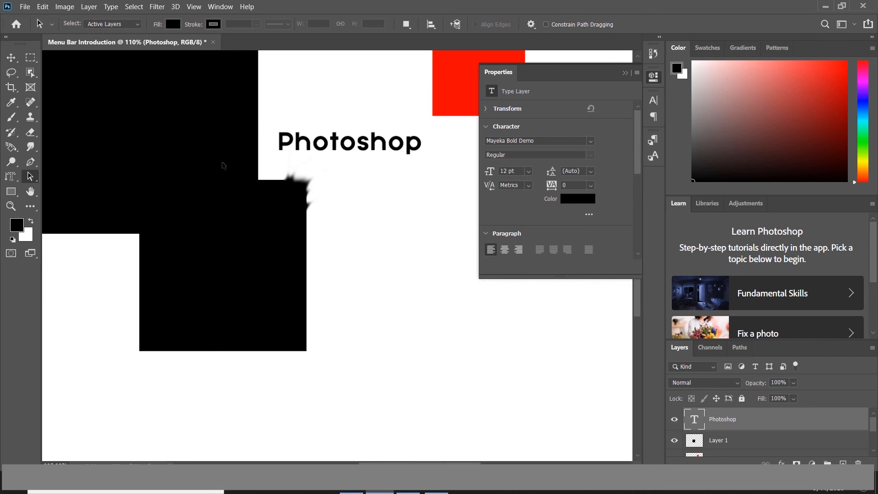
Step: Select the large black rectangle on the canvas with the Move tool
scroll(236, 147, down, 3)
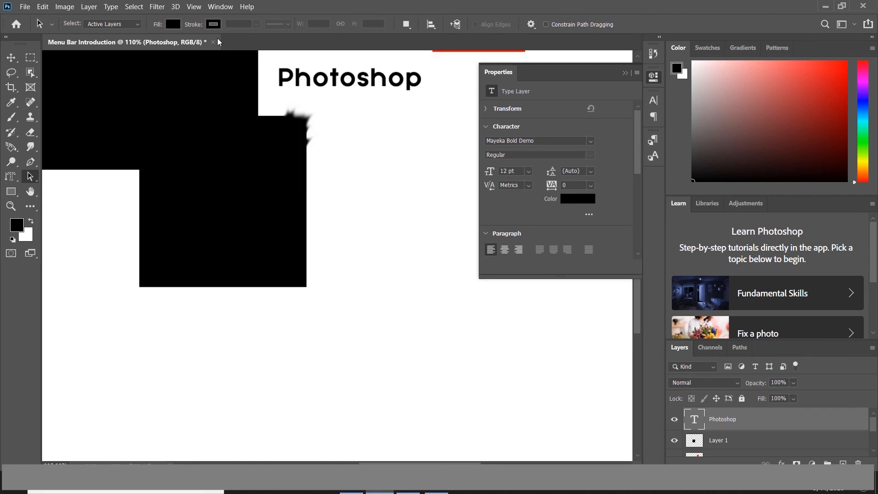
key(v)
click(164, 76)
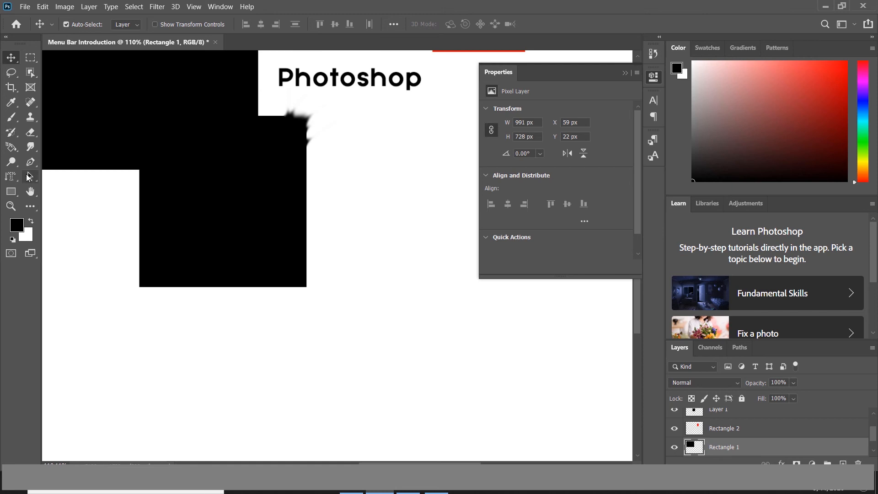
Step: Draw a narrow ellipse about 32 by 128 px on the white area beside the small black square, and undo it
click(12, 196)
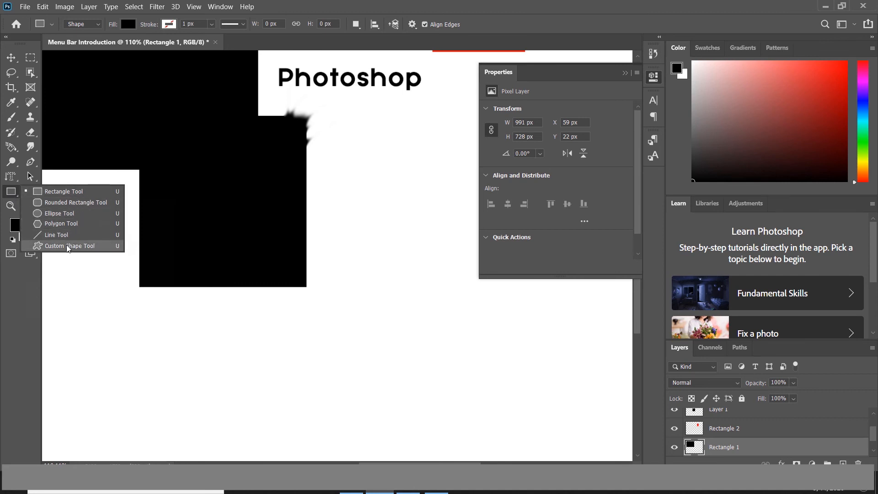
click(57, 213)
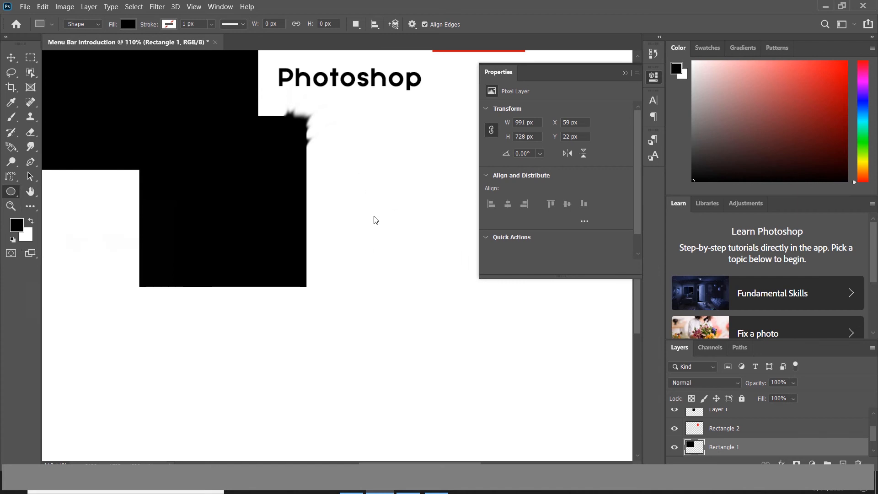
drag(352, 167, 369, 231)
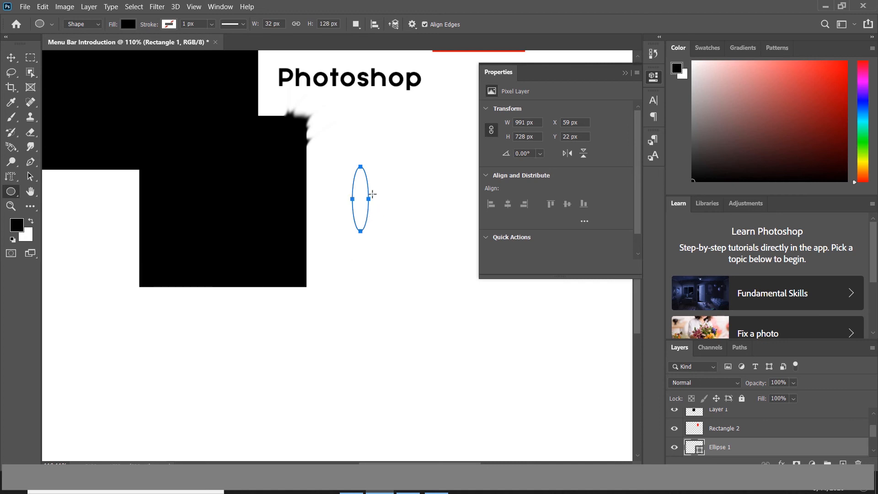
key(ctrl+z)
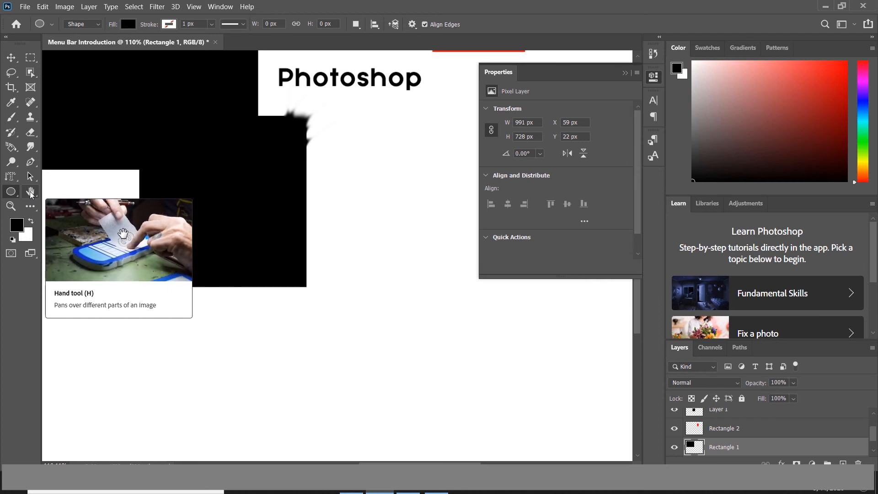
Step: Pan the canvas with the Hand tool to show the red rectangle, and turn it to -21° with the Rotate View tool
click(31, 192)
drag(181, 177, 233, 280)
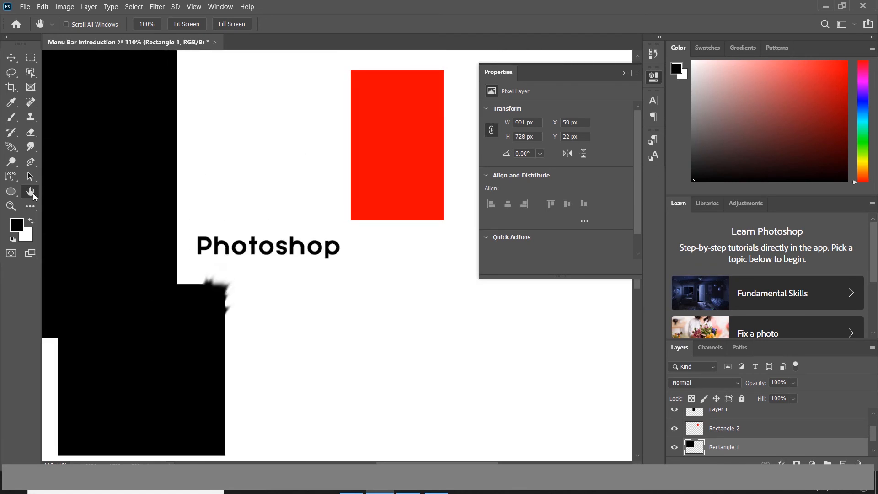
click(31, 191)
click(70, 202)
drag(291, 180, 342, 243)
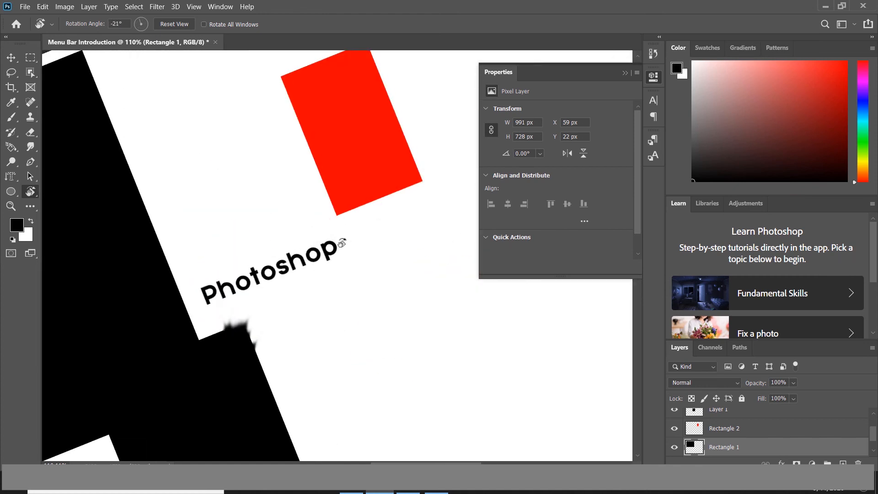
Step: Undo the last move of the Photoshop text, and rotate the view back to 0°
key(ctrl+z)
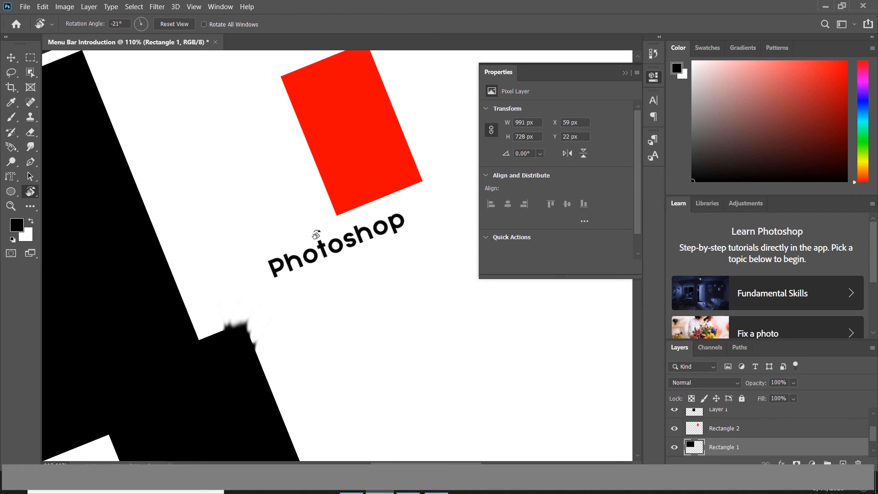
scroll(251, 199, down, 2)
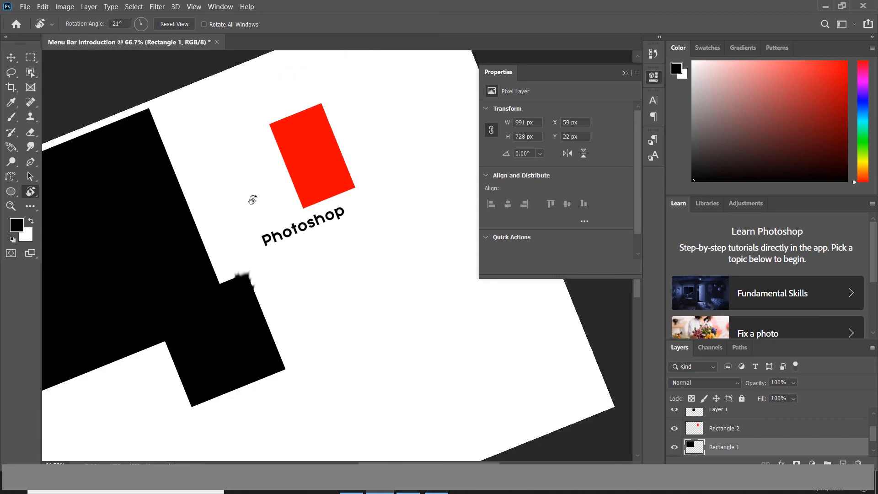
scroll(247, 201, down, 3)
drag(153, 270, 134, 192)
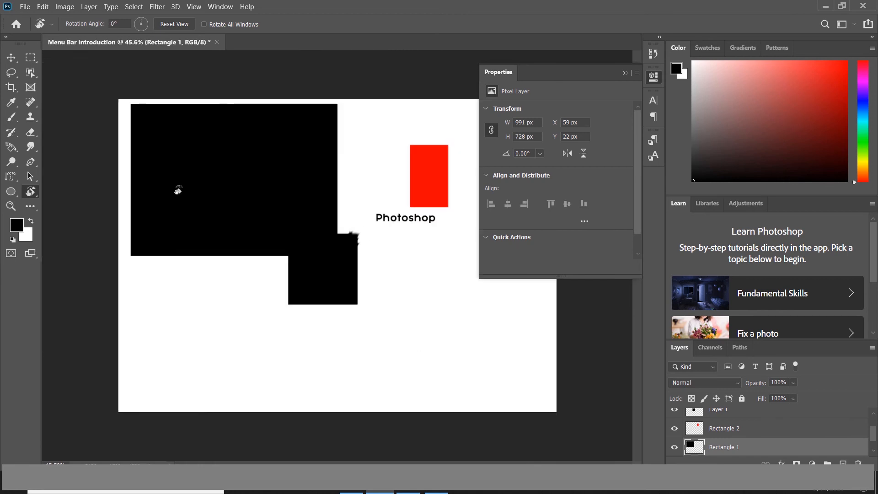
Step: Zoom the document out and in repeatedly with the Zoom tool, ending inside the large black rectangle at 351%
click(11, 205)
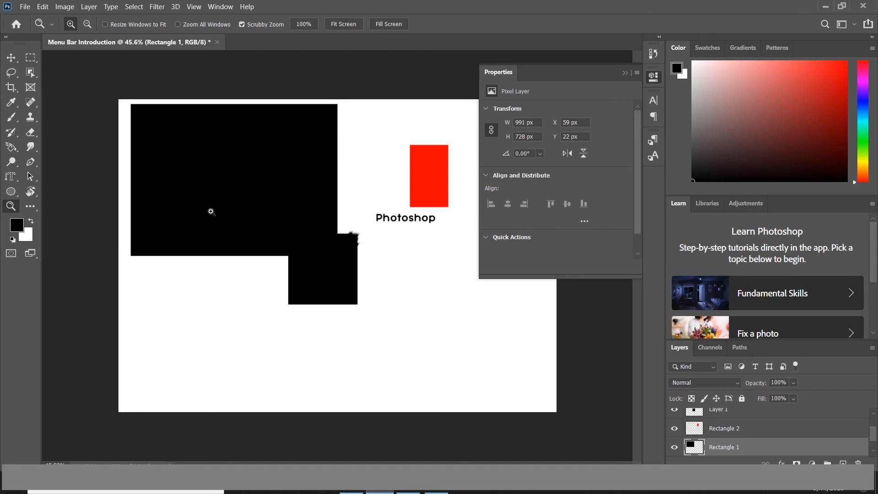
drag(249, 210, 215, 202)
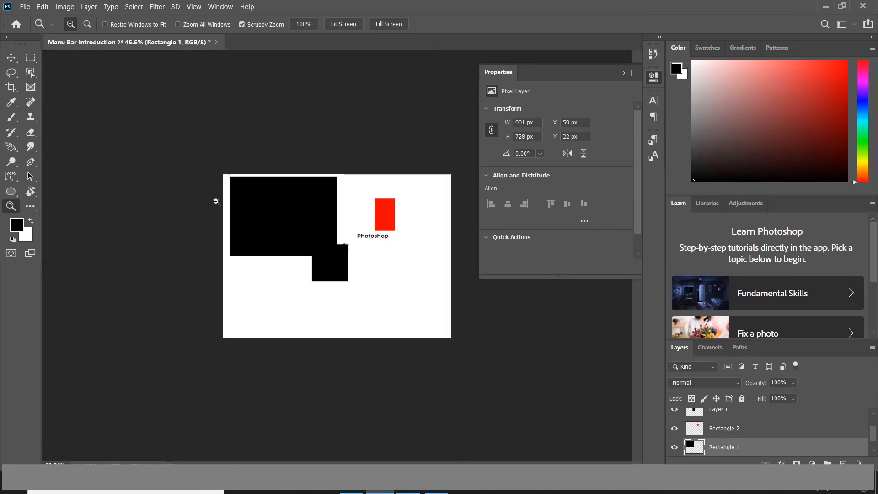
click(249, 207)
click(250, 207)
click(250, 207)
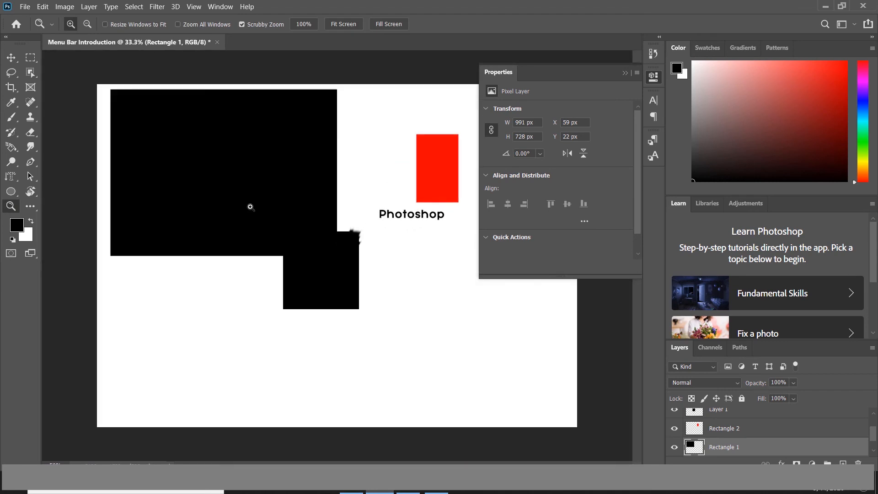
drag(254, 210, 114, 190)
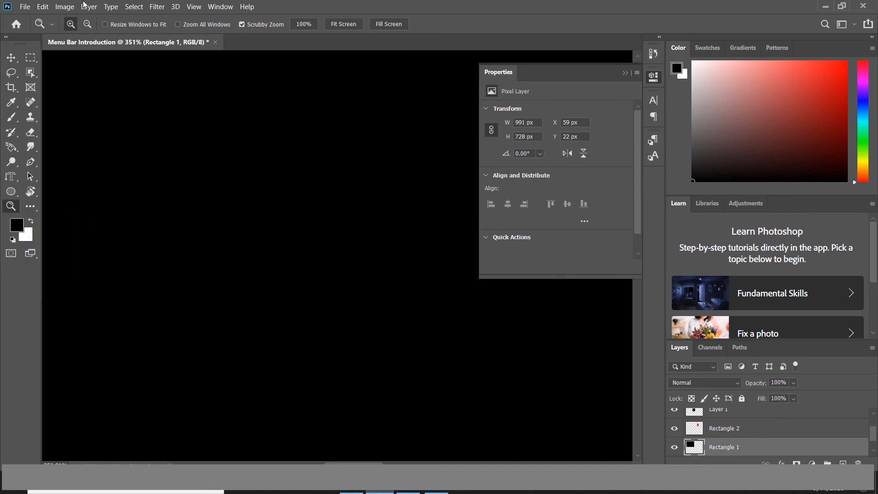
Step: Zoom out to 33.3% with the Zoom tool, pan the whole document back into view, and return to the Move tool
click(87, 23)
drag(305, 139, 351, 173)
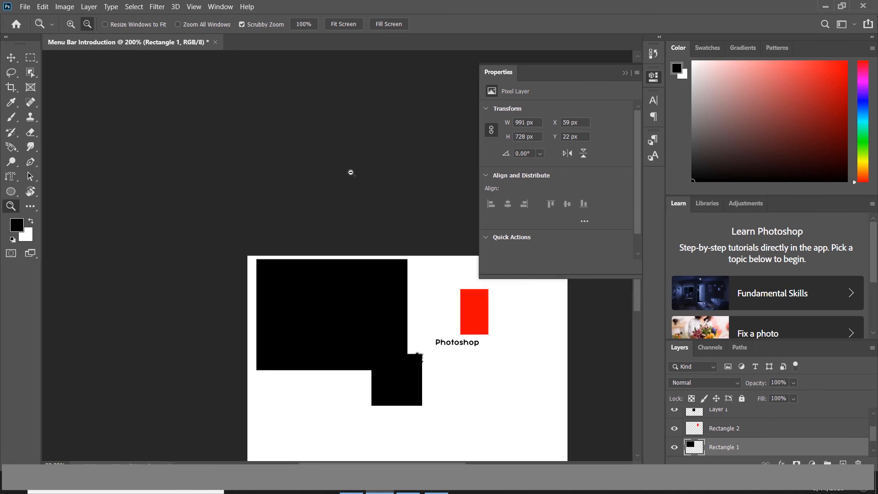
key(h)
drag(361, 331, 236, 196)
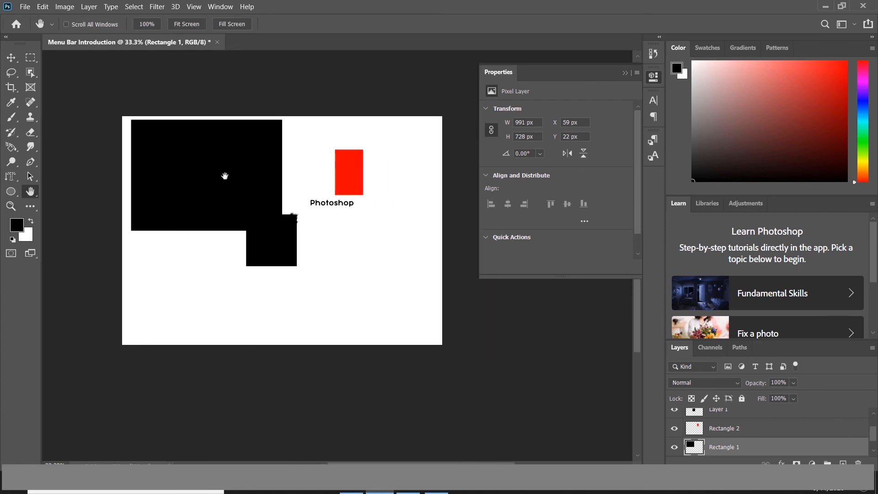
key(v)
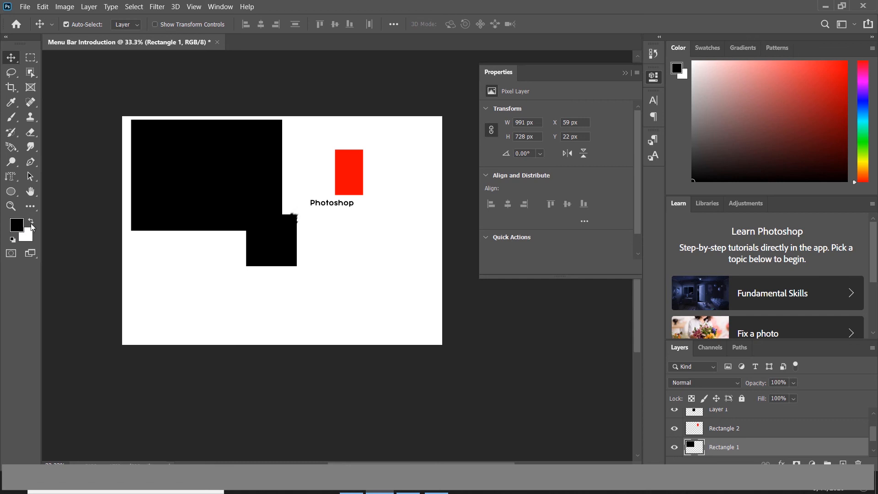
Step: Set the foreground colour to red b73c3c and the background colour to dark red 600b0b
click(19, 224)
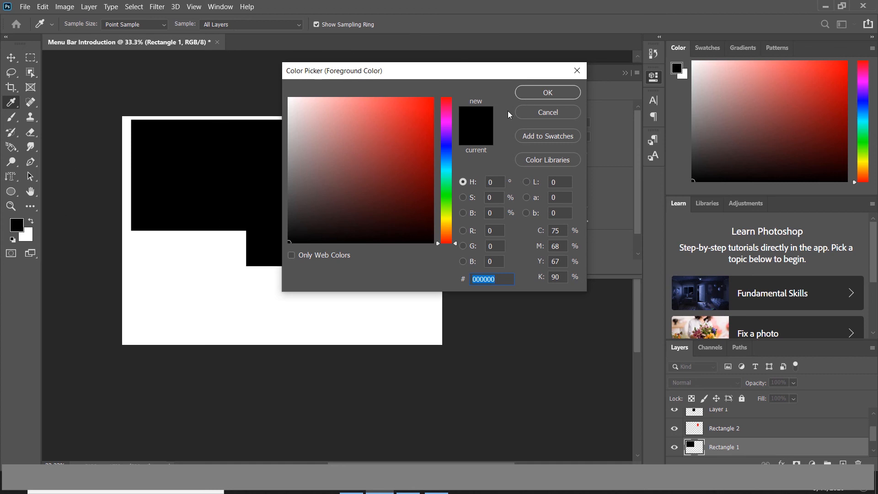
click(341, 152)
click(386, 138)
click(545, 97)
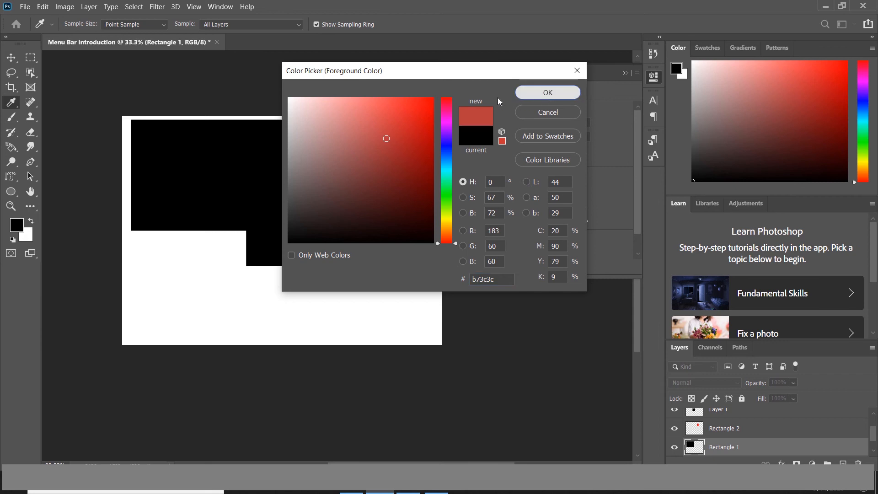
click(27, 236)
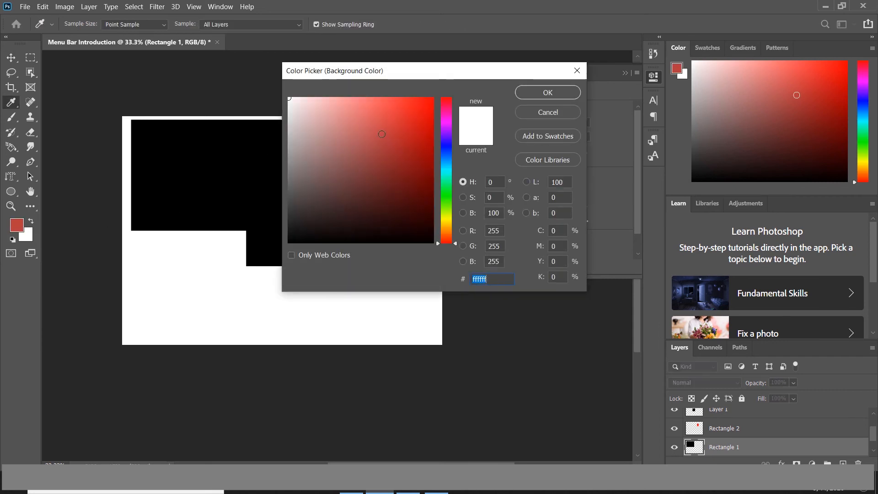
text(600b0b)
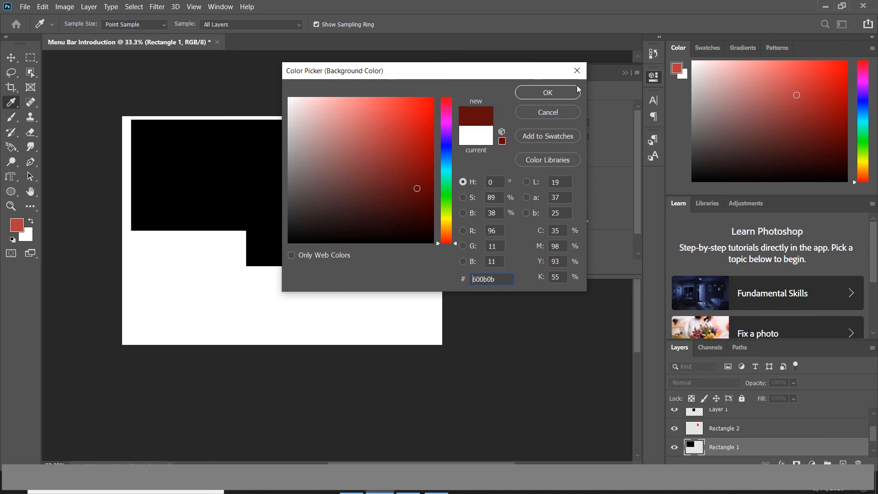
click(564, 90)
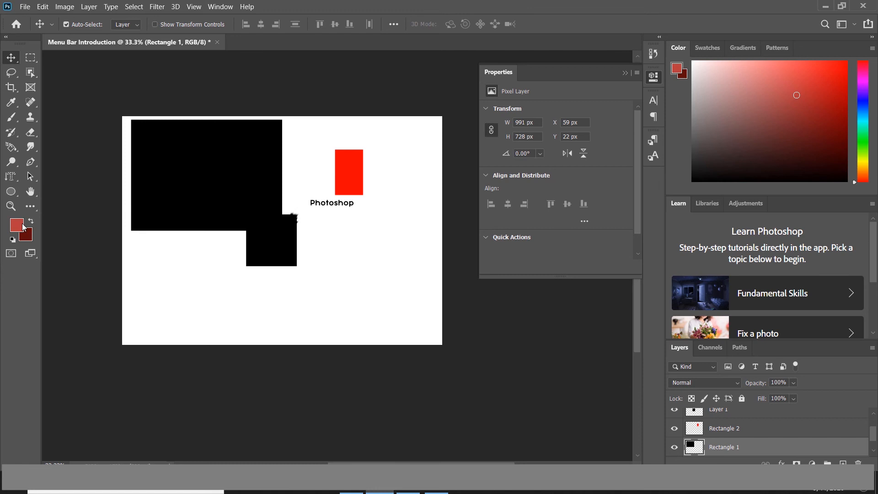
Step: Swap the foreground and background colours several times, and reset them to the default black and white
click(31, 219)
click(31, 219)
click(31, 220)
click(31, 220)
click(30, 220)
click(31, 220)
click(13, 239)
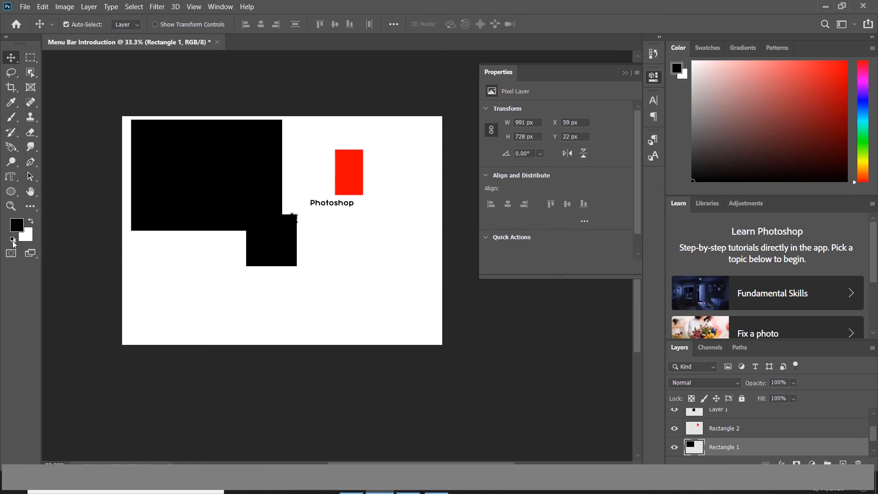
Step: Swap the default foreground and background colours repeatedly, ending with white as foreground and black as background
click(30, 221)
click(30, 220)
click(30, 220)
click(30, 220)
key(x)
key(x)
key(x)
key(x)
key(x)
key(x)
key(x)
key(x)
key(x)
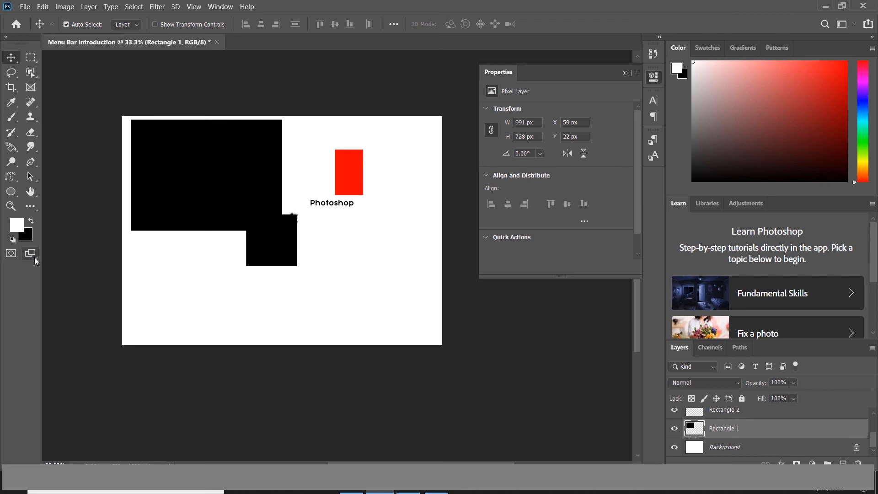
Step: Switch the display to Full Screen Mode With Menu Bar, and from there to Full Screen Mode
click(36, 262)
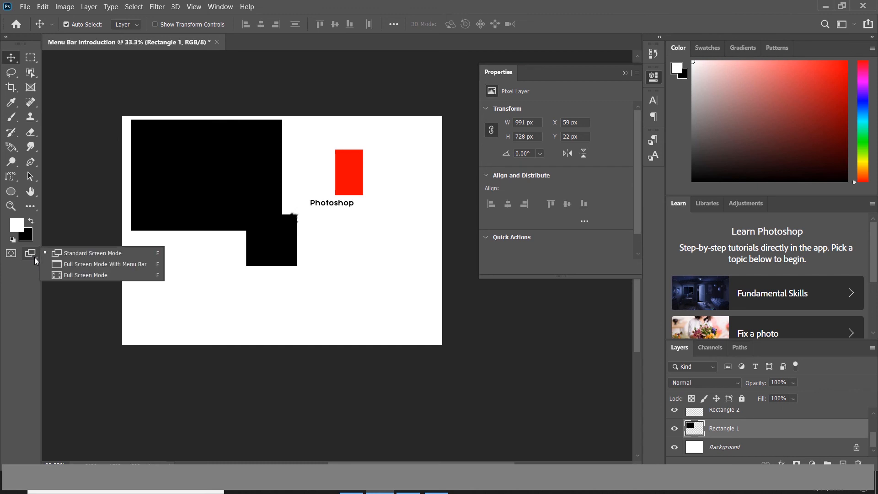
click(106, 265)
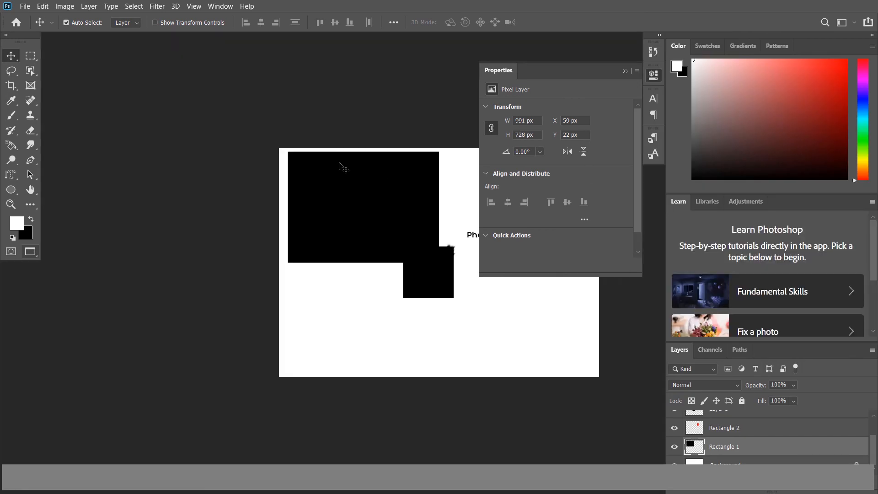
click(30, 252)
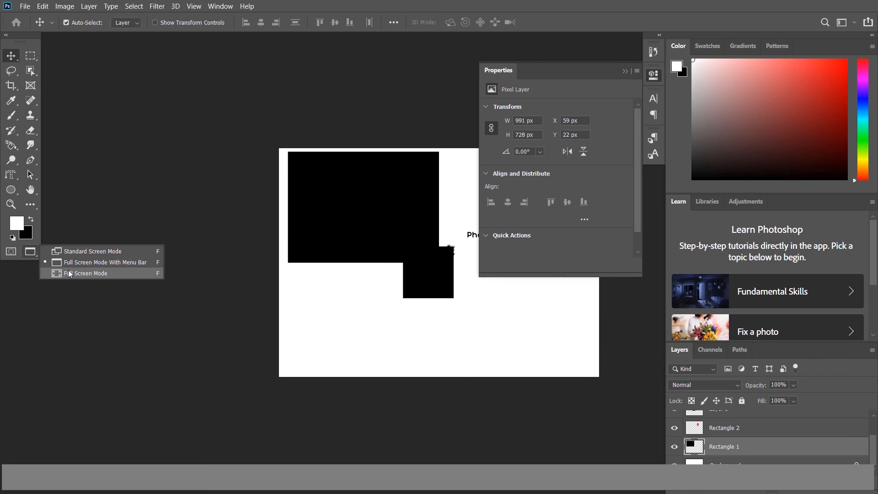
click(80, 273)
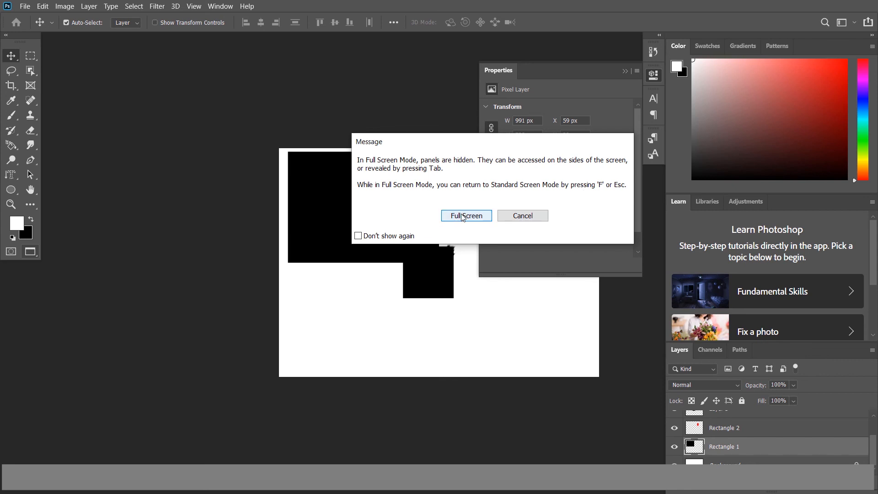
click(491, 216)
Step: Pan the document upward in Full Screen Mode and return to Standard Screen Mode
key(space)
drag(476, 228, 479, 210)
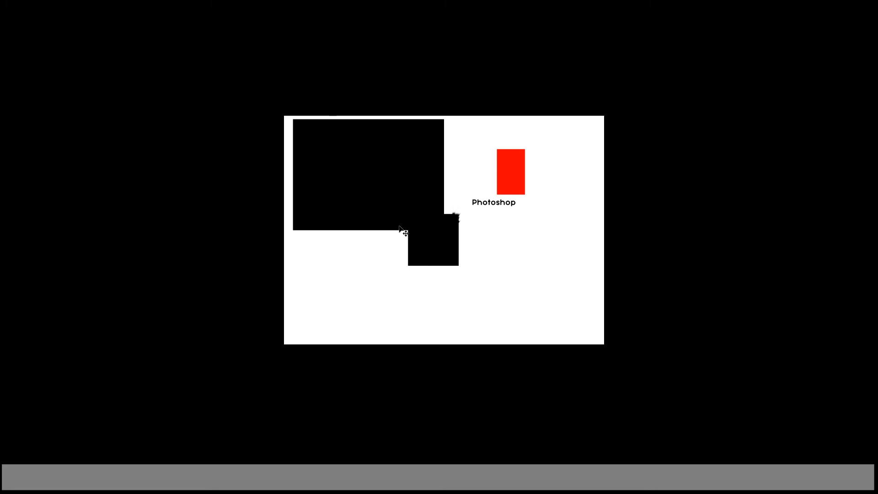
key(f)
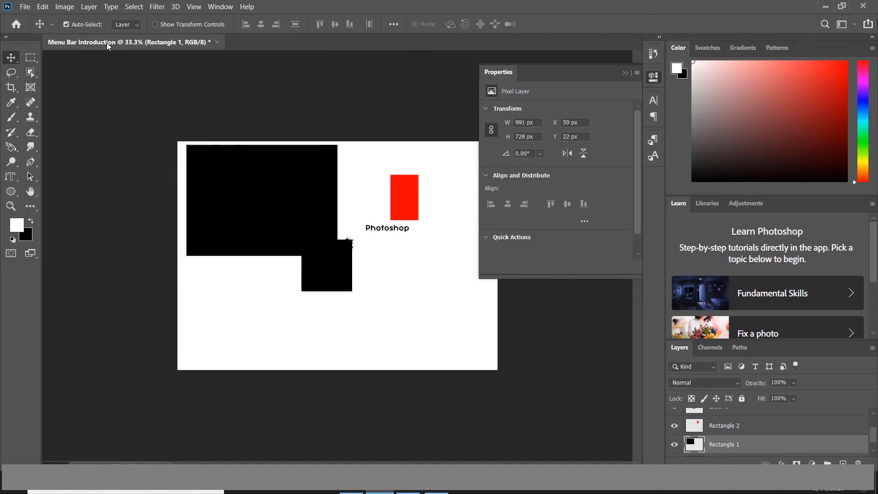
mouse_move(20, 43)
mouse_down()
mouse_move(52, 87)
mouse_move(18, 45)
mouse_up()
drag(46, 93, 8, 219)
Step: Select the red rectangle and the Photoshop text together and align their horizontal centres
click(411, 198)
click(388, 231)
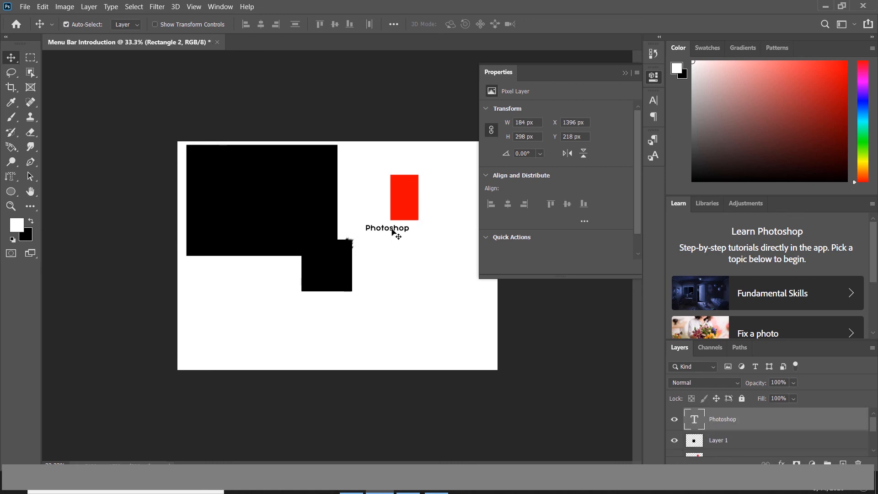
drag(372, 147, 428, 249)
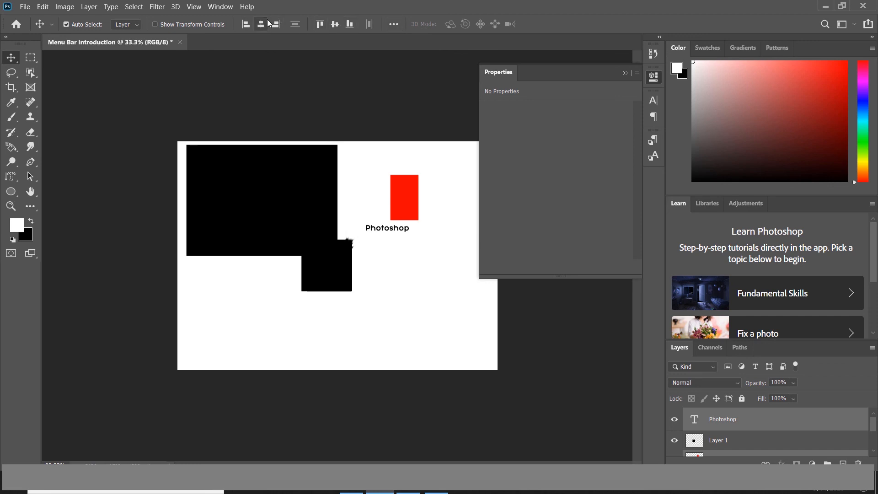
click(373, 157)
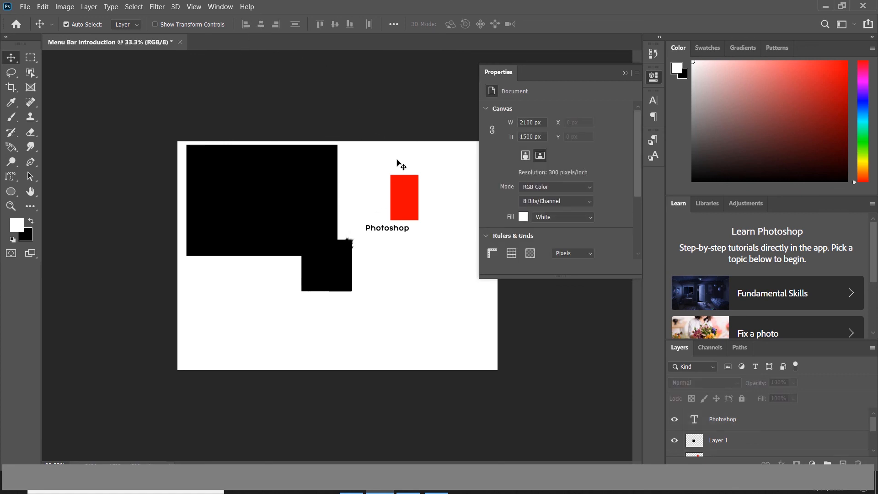
drag(368, 160, 429, 249)
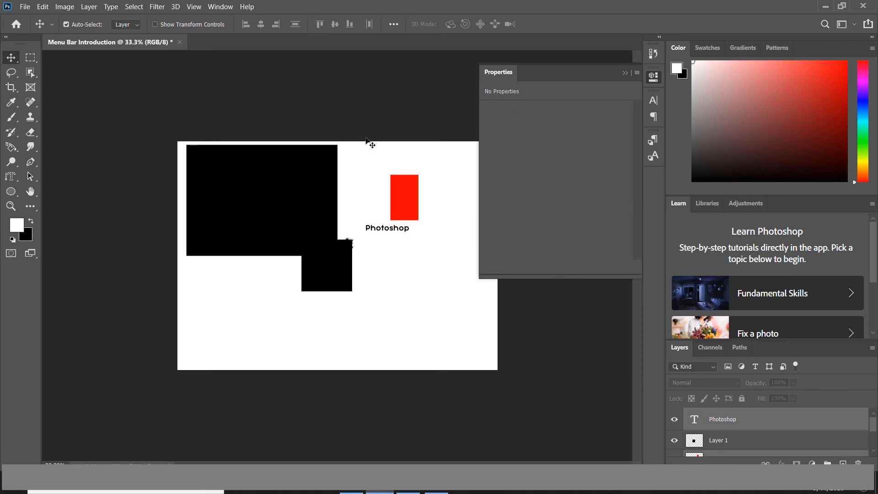
click(261, 25)
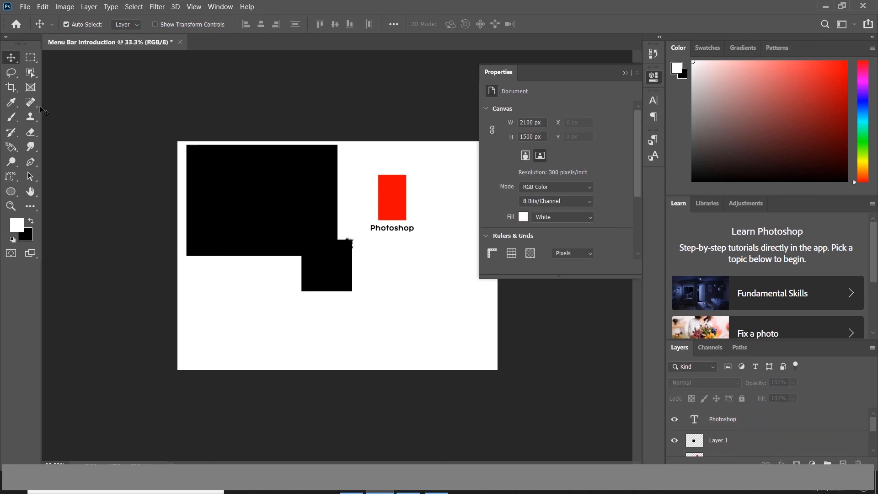
Step: Review the options of the Marquee, Lasso, Crop, Eyedropper, Clone Stamp, Dodge, Brush and other tools, and return to the Move tool
click(29, 61)
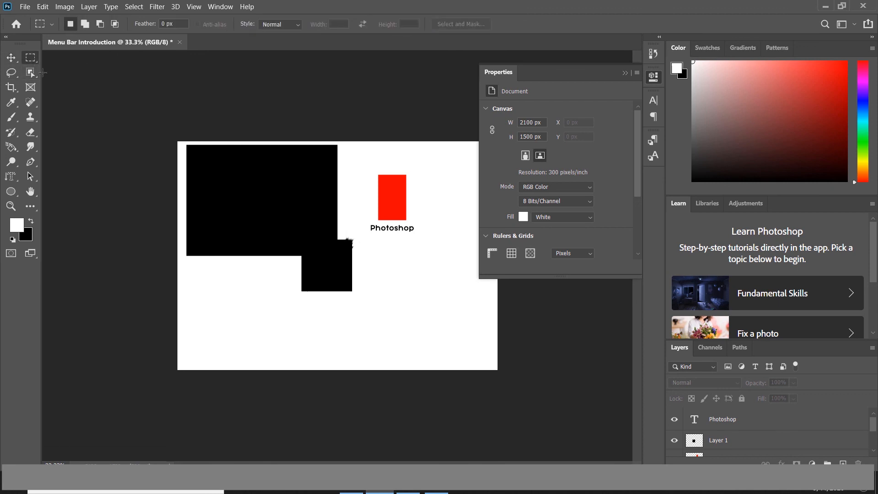
click(11, 72)
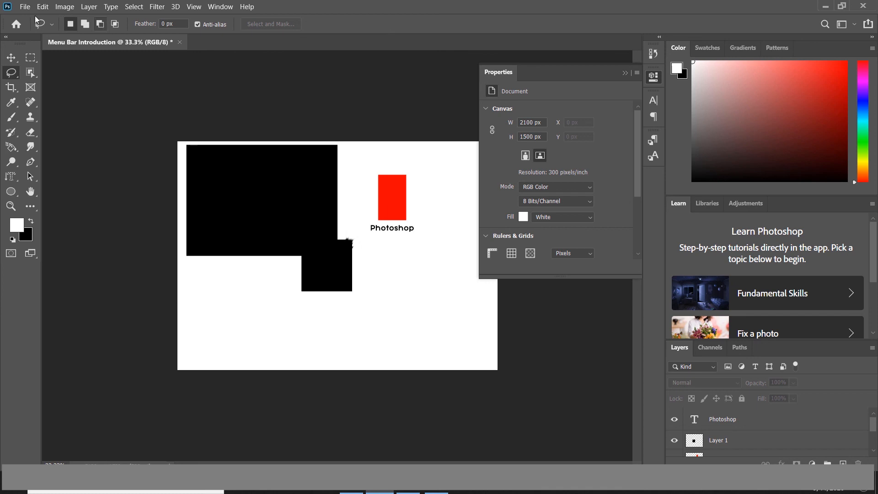
click(15, 86)
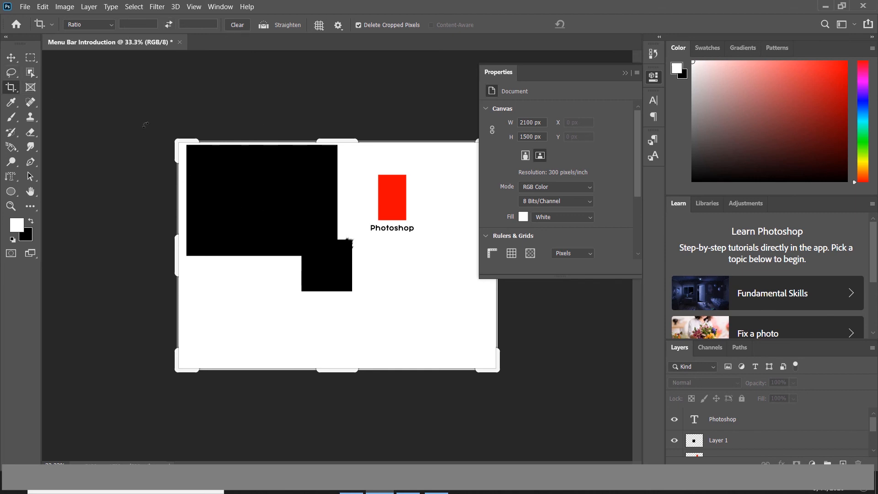
click(10, 102)
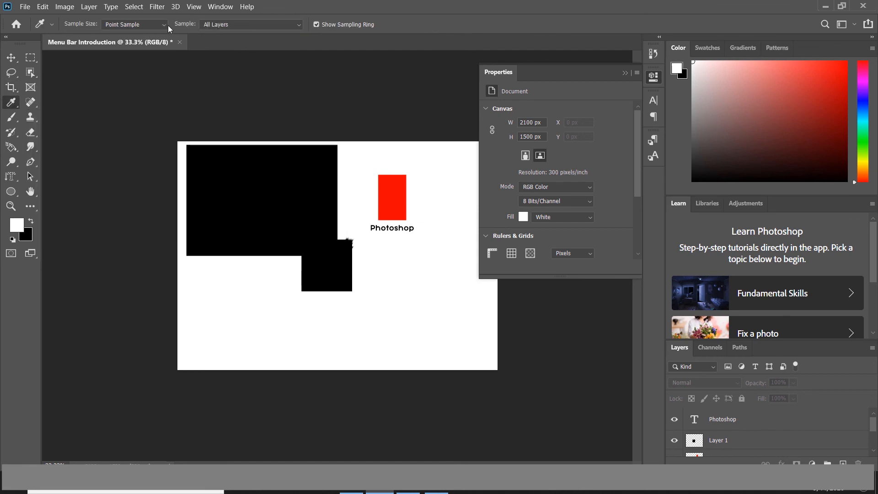
click(30, 117)
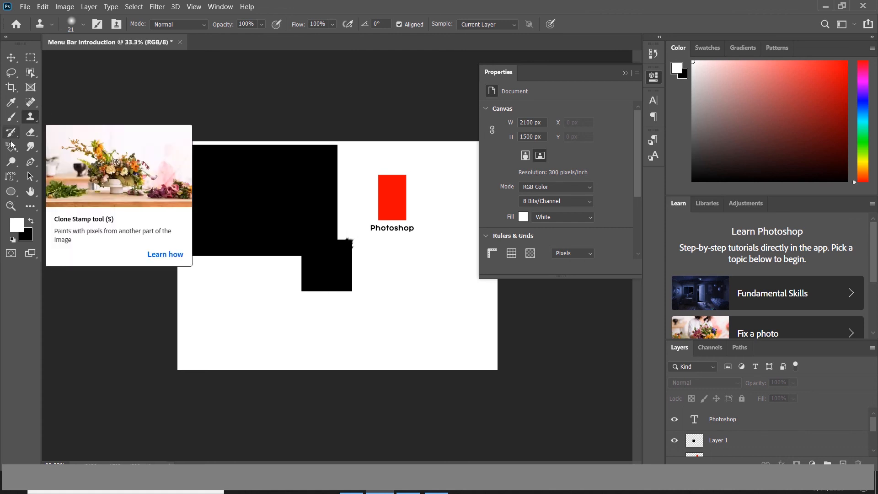
click(14, 166)
click(12, 191)
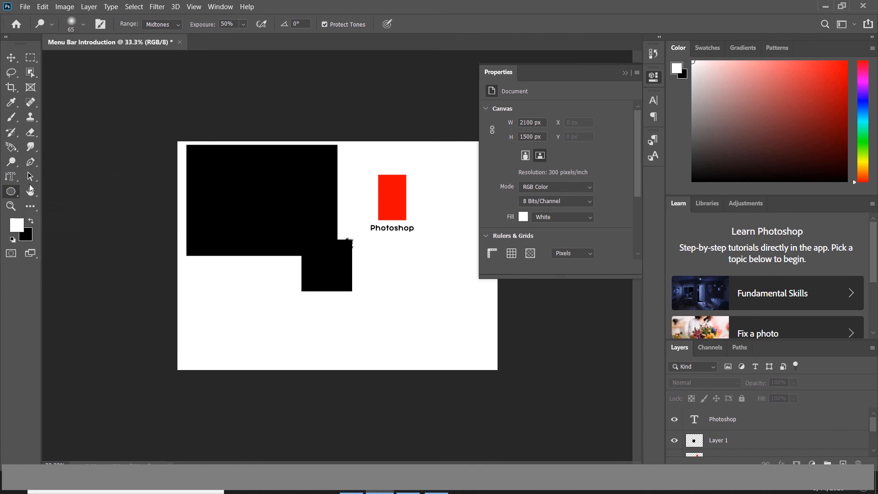
click(30, 191)
click(29, 147)
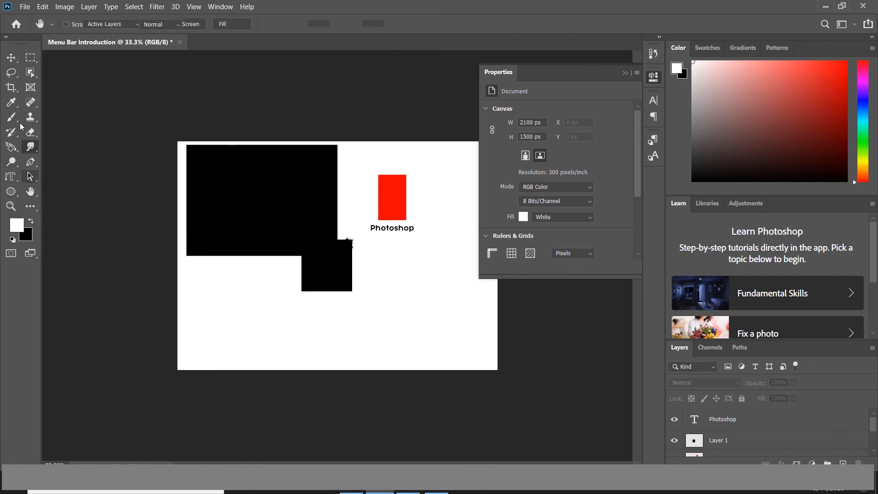
click(14, 120)
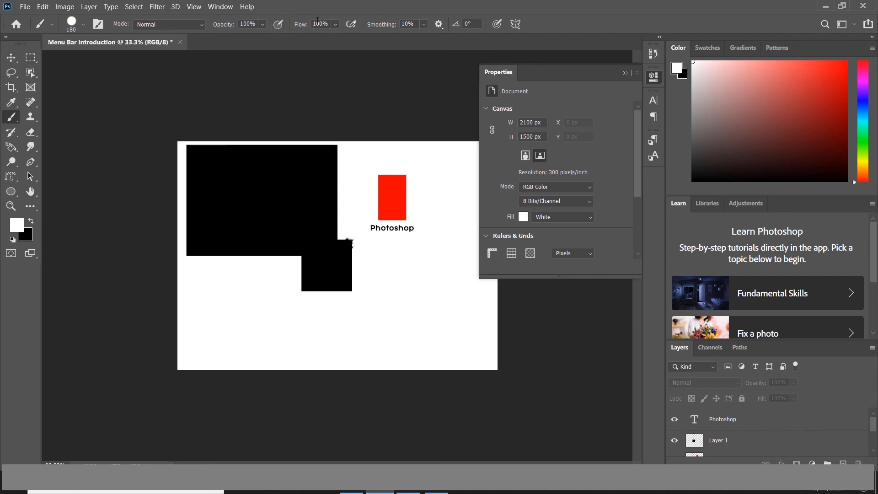
click(11, 58)
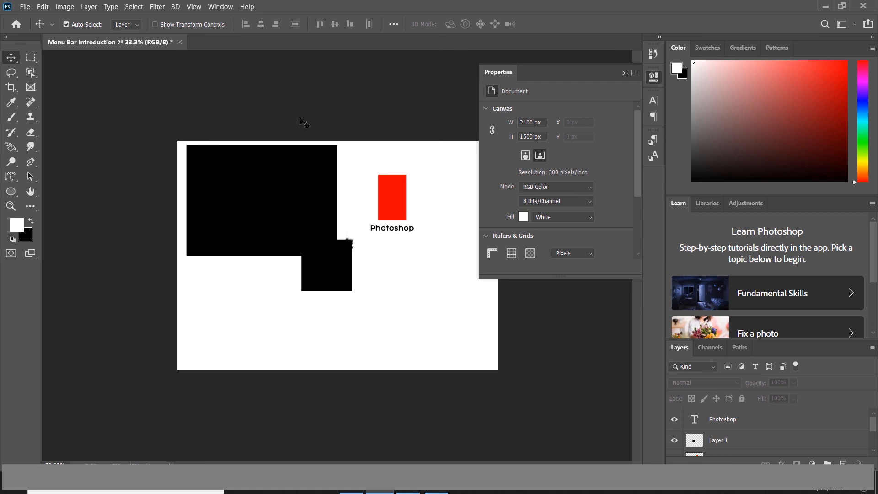
Step: Collapse the Properties panel, and detach and close the Learn, Adjustments and Libraries panels
click(625, 72)
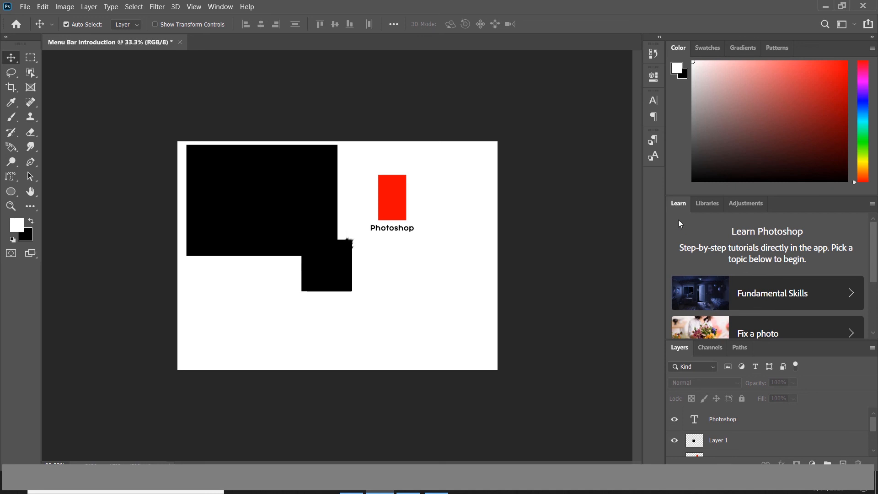
drag(684, 211, 440, 188)
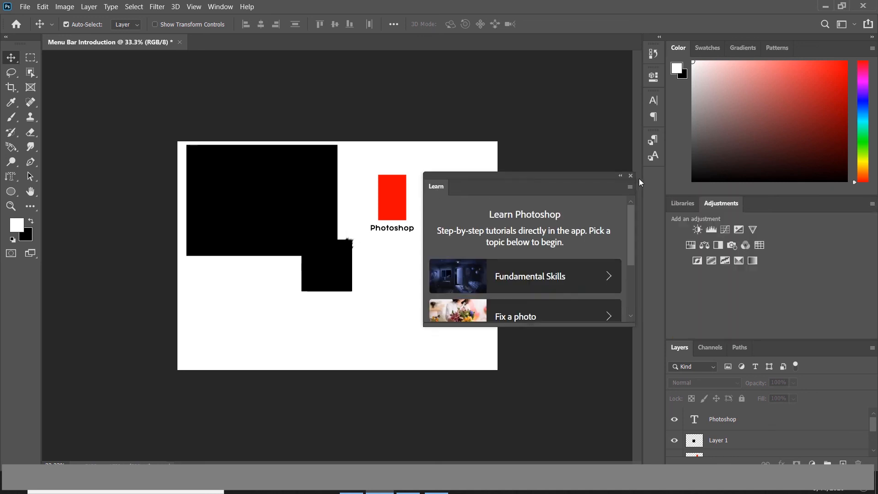
click(631, 176)
drag(721, 204, 451, 182)
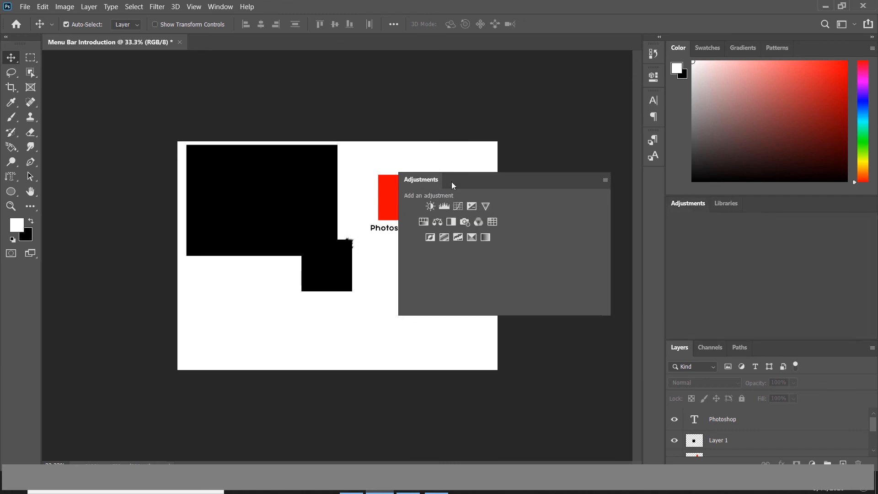
drag(666, 204, 476, 183)
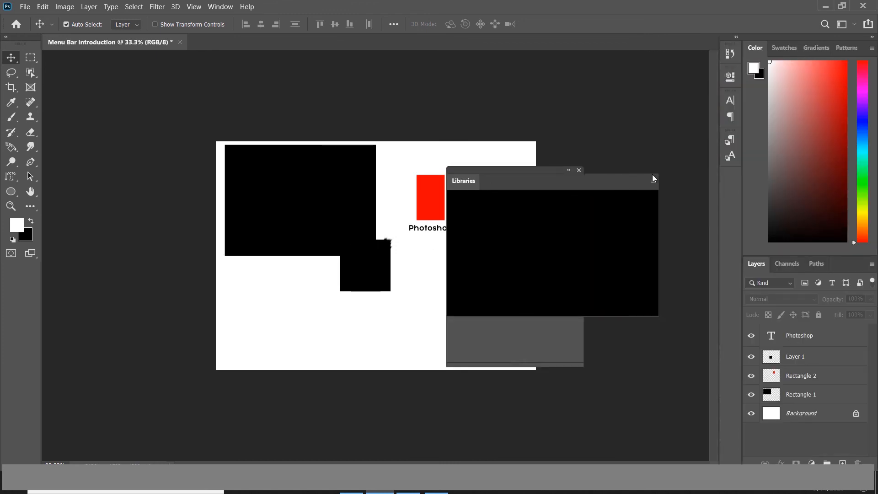
click(579, 170)
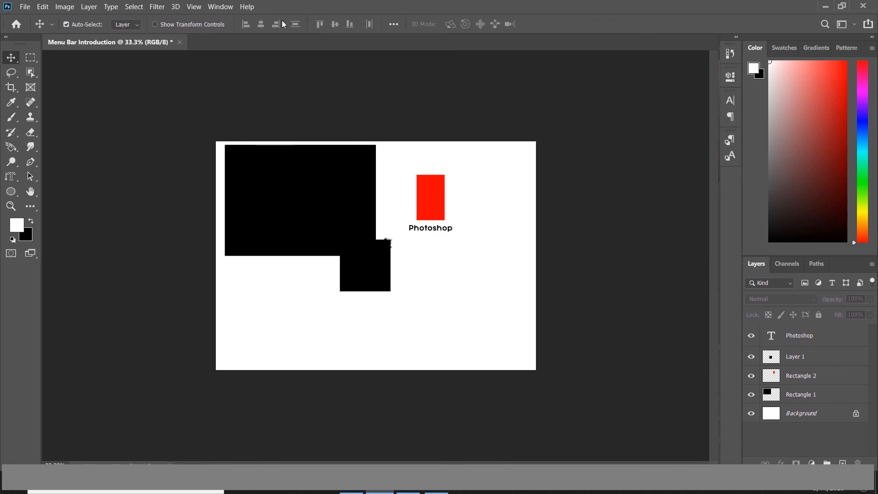
Step: Show the Paragraph panel and collapse it again
click(221, 7)
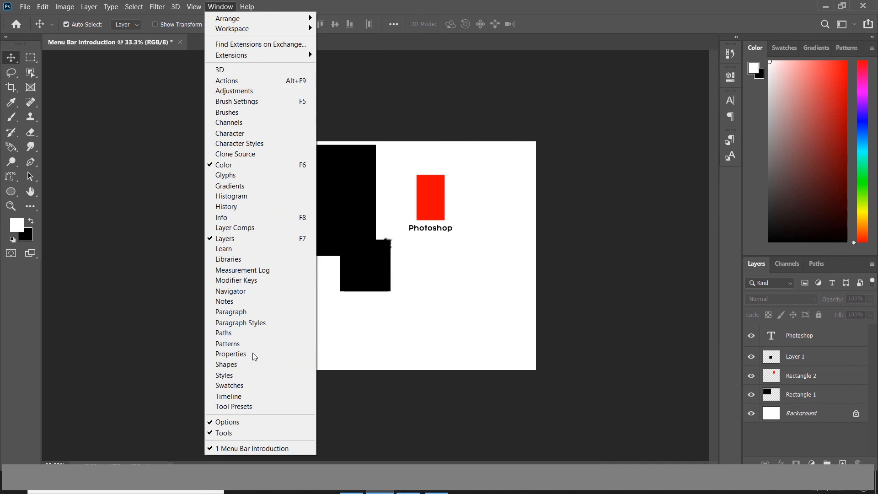
click(252, 314)
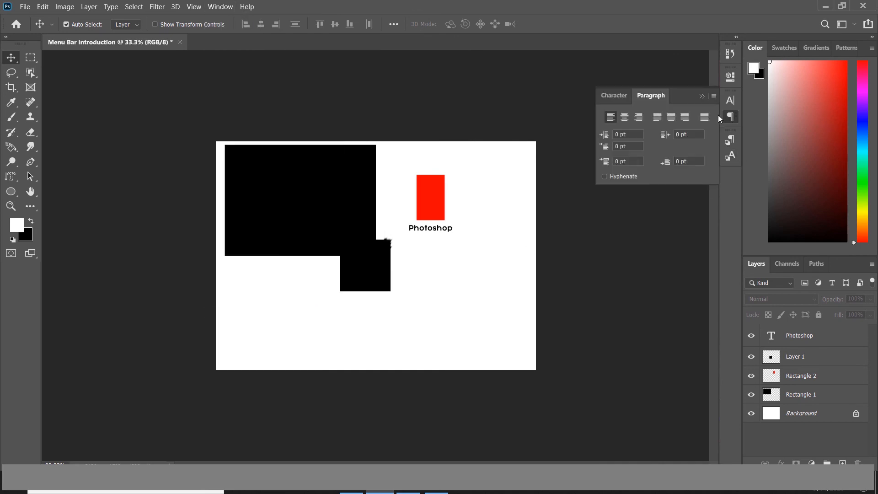
click(702, 96)
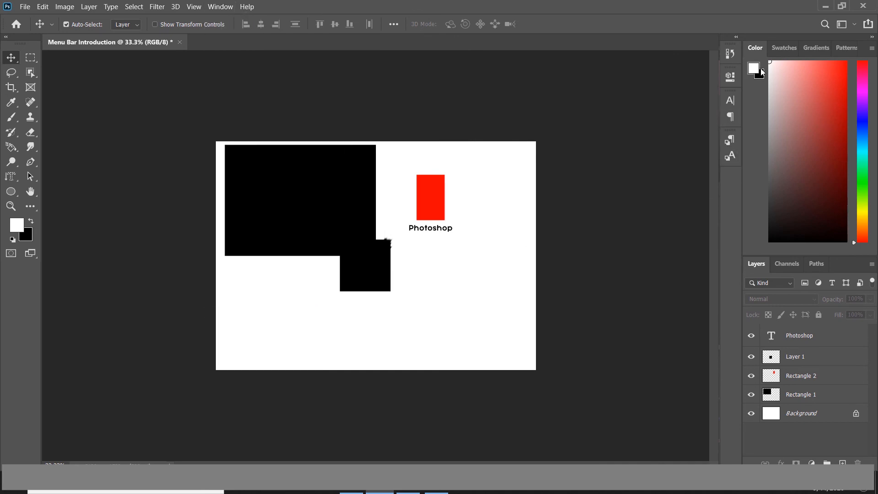
Step: Look through the Swatches, Gradients and Patterns panels, reopen Patterns, and return to the Color panel
click(795, 47)
click(813, 46)
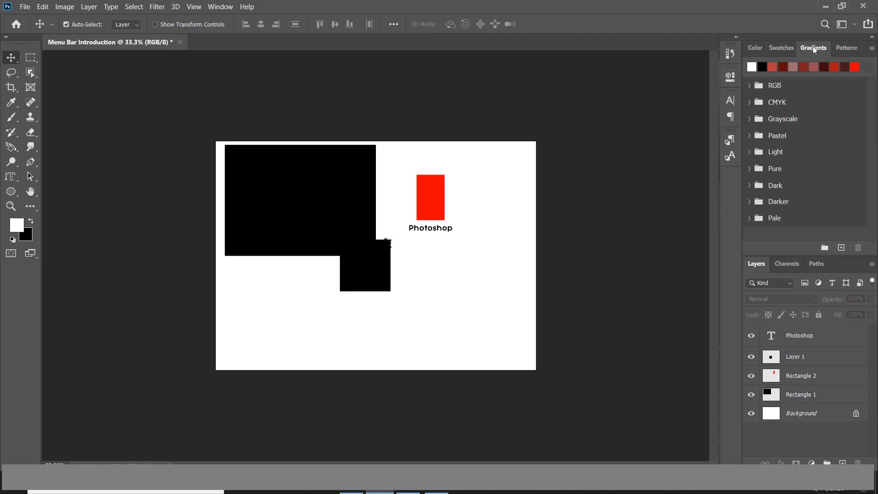
click(841, 47)
click(757, 52)
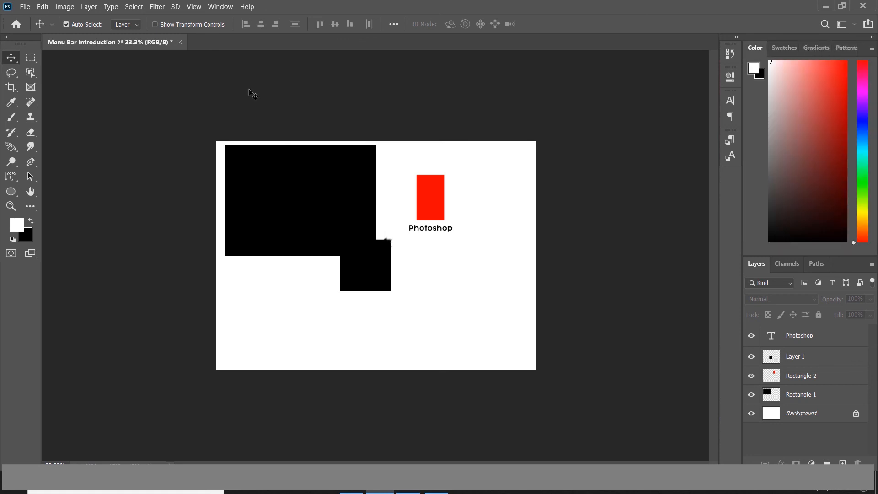
click(220, 7)
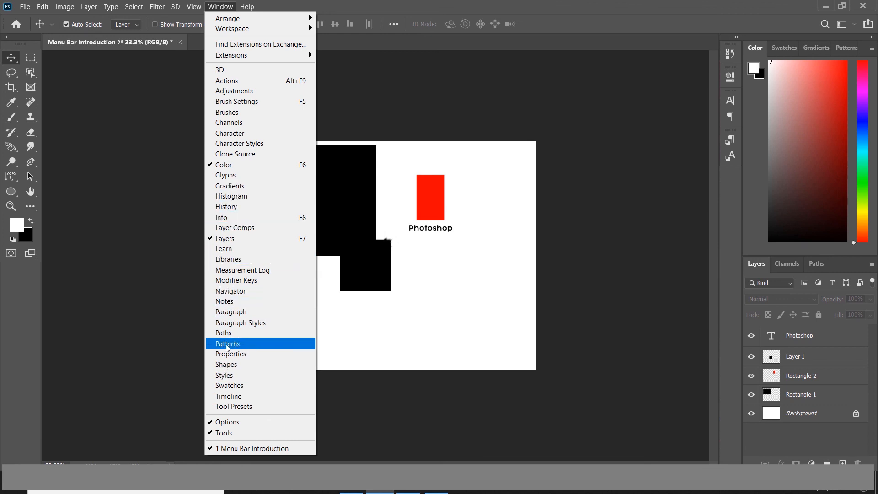
click(240, 344)
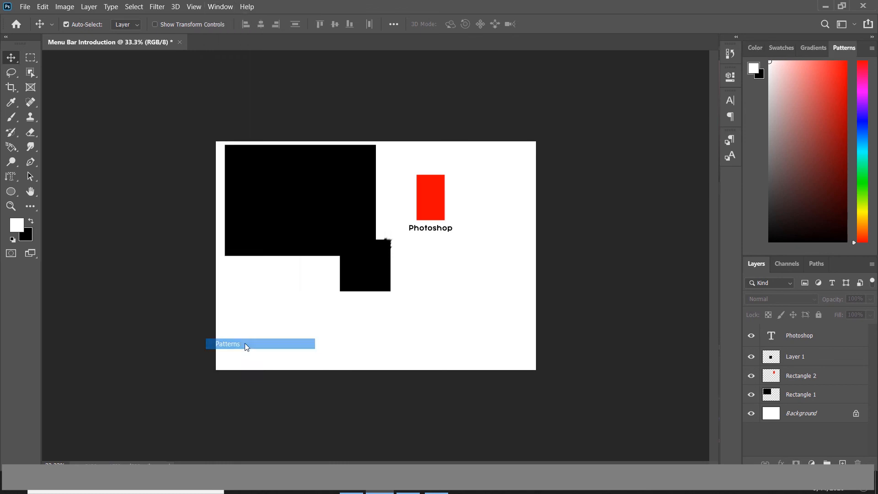
click(754, 47)
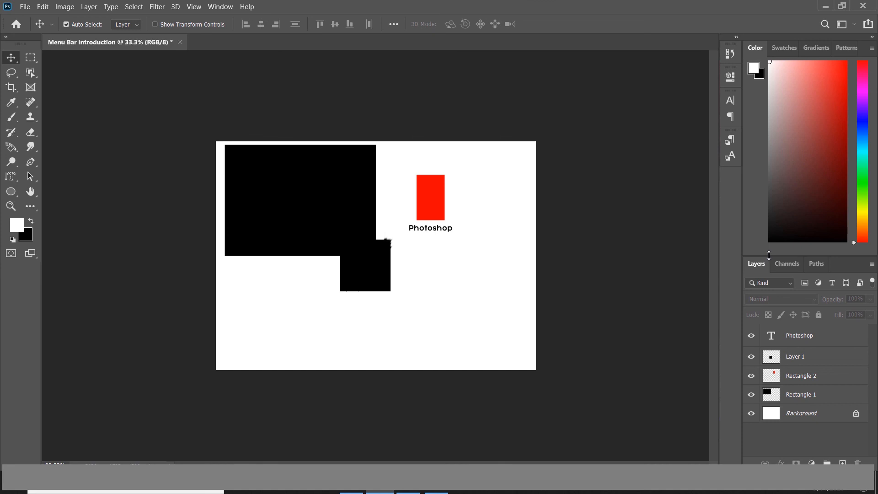
Step: Enlarge the Layers panel group by shortening the Color panel above it, and view its Channels and Paths panels
drag(768, 251, 768, 123)
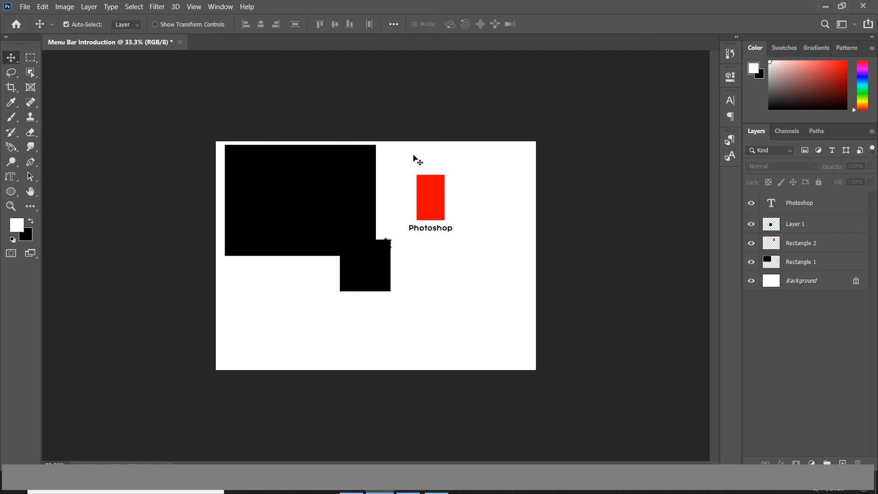
click(783, 133)
click(817, 132)
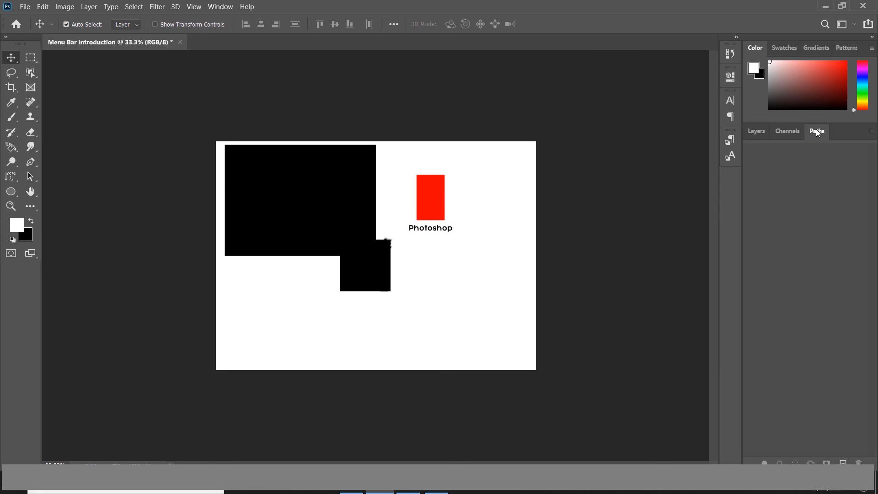
Step: View the Channels panel, return to the Layers panel, and select the Photoshop text layer followed by Layer 1
click(784, 137)
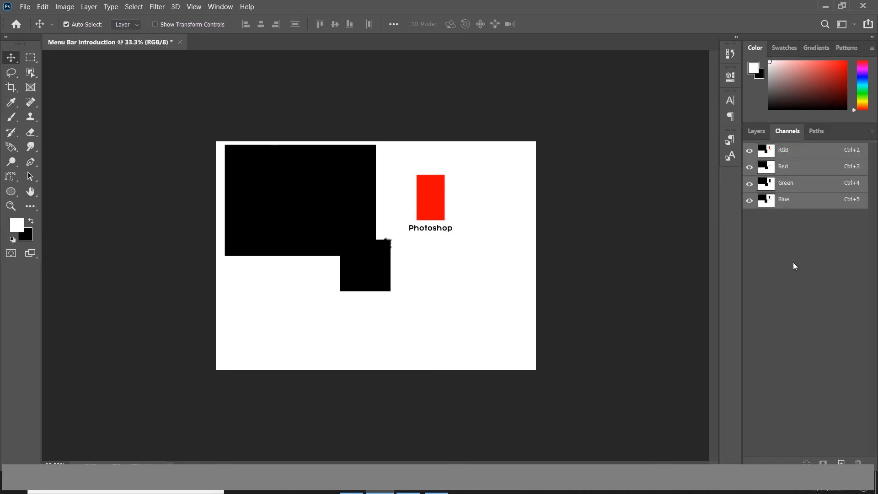
click(757, 134)
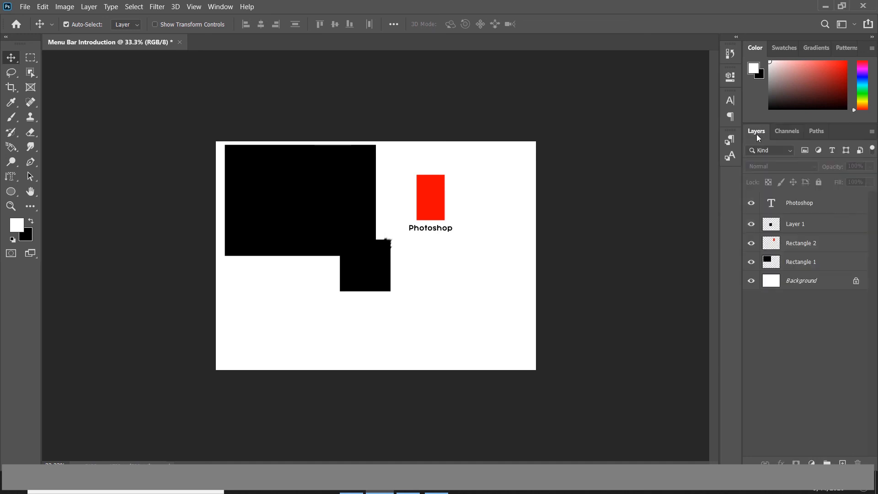
click(805, 209)
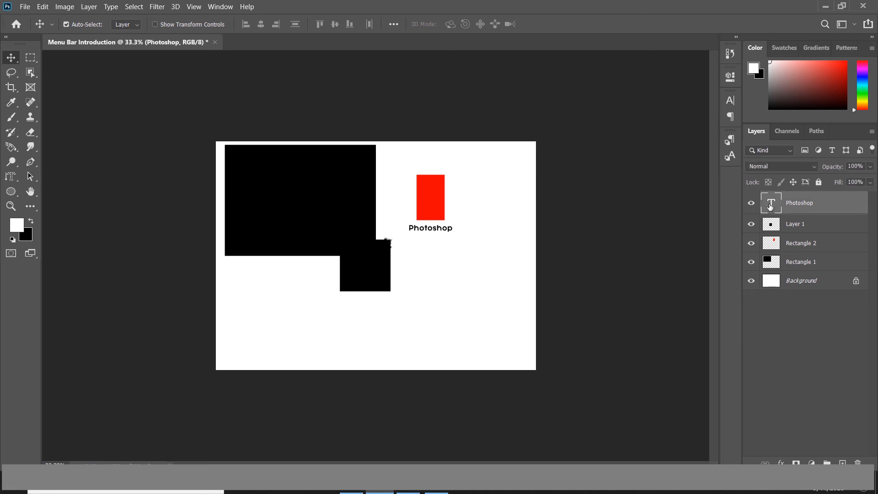
click(792, 225)
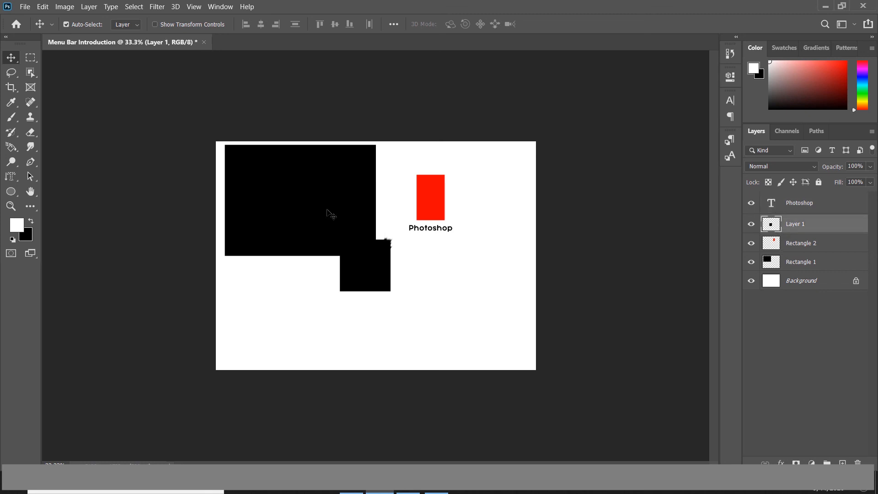
Step: Draw a white circle about 294 px wide below the Photoshop text, collapse the Properties panel, and return to the Move tool
click(11, 192)
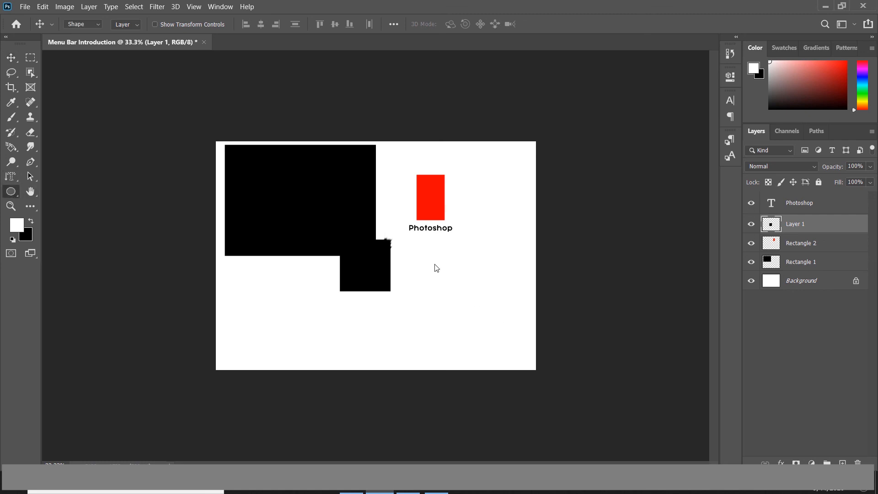
drag(429, 259, 476, 304)
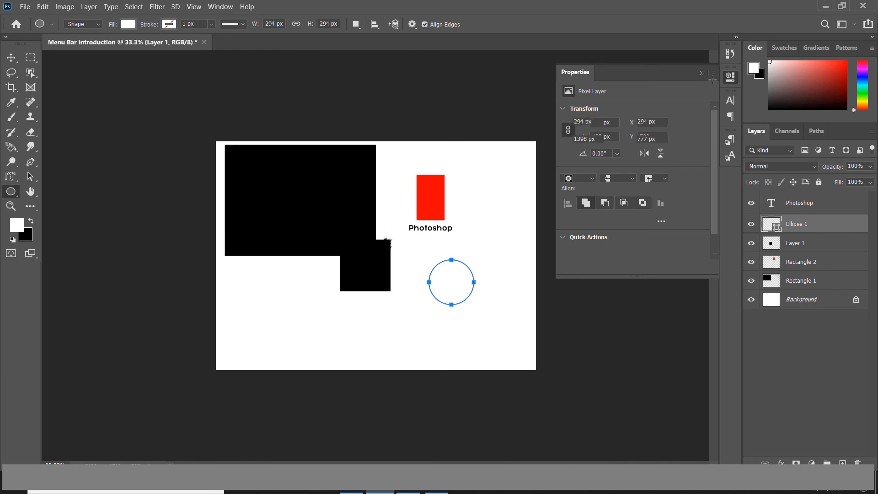
click(704, 72)
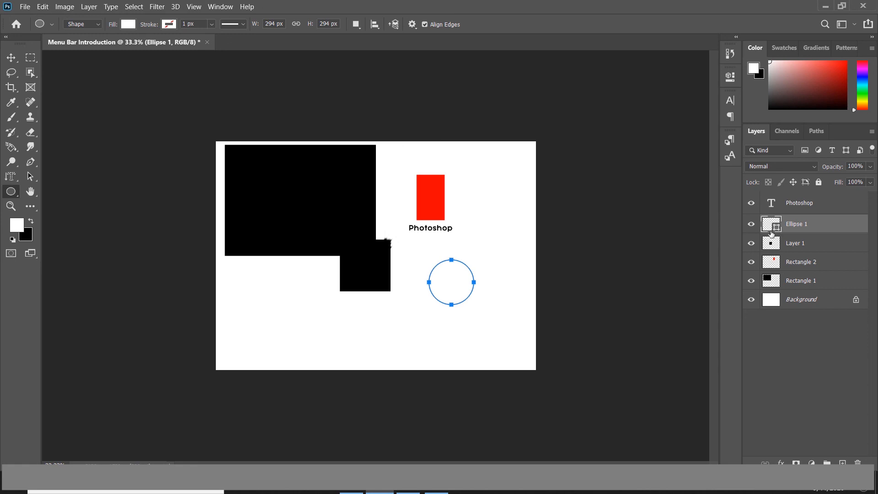
click(11, 58)
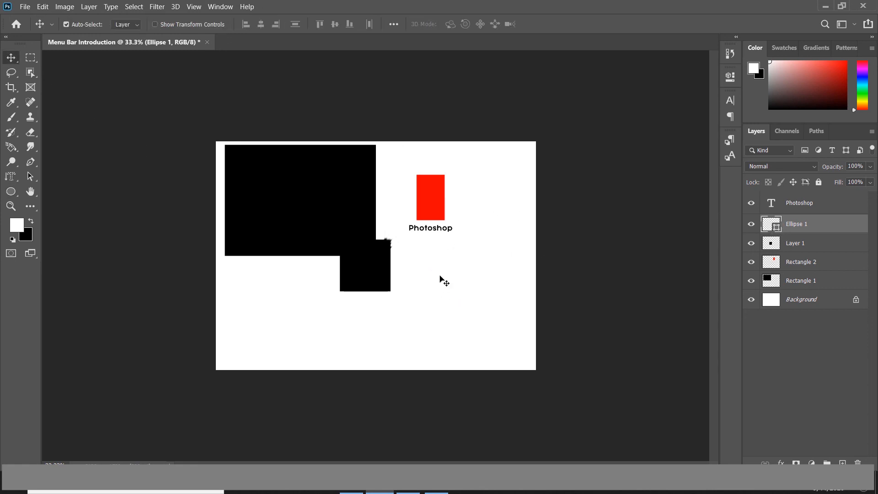
double_click(772, 226)
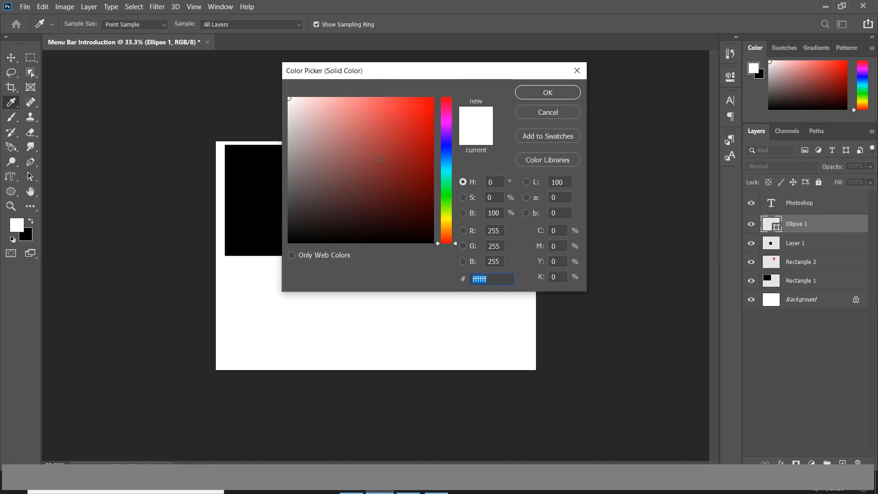
click(404, 133)
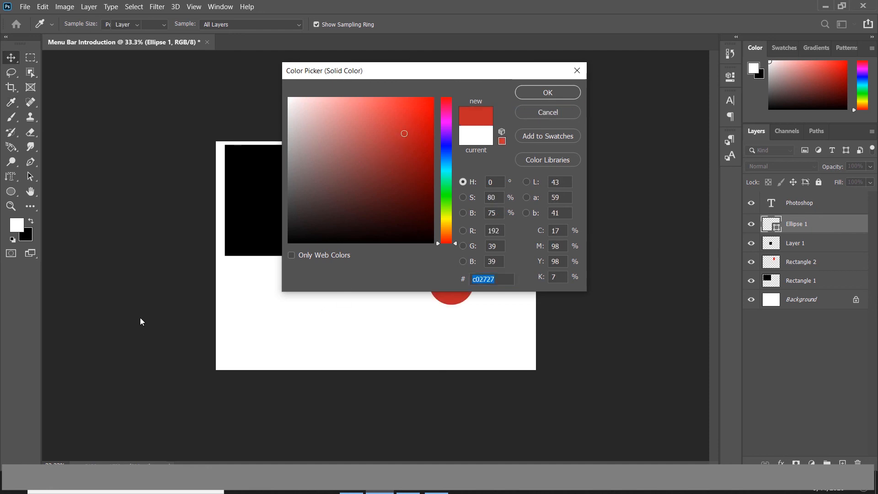
key(Escape)
Step: Fill the circle with a dark red from the recently used colors, and return to the Move tool
click(18, 194)
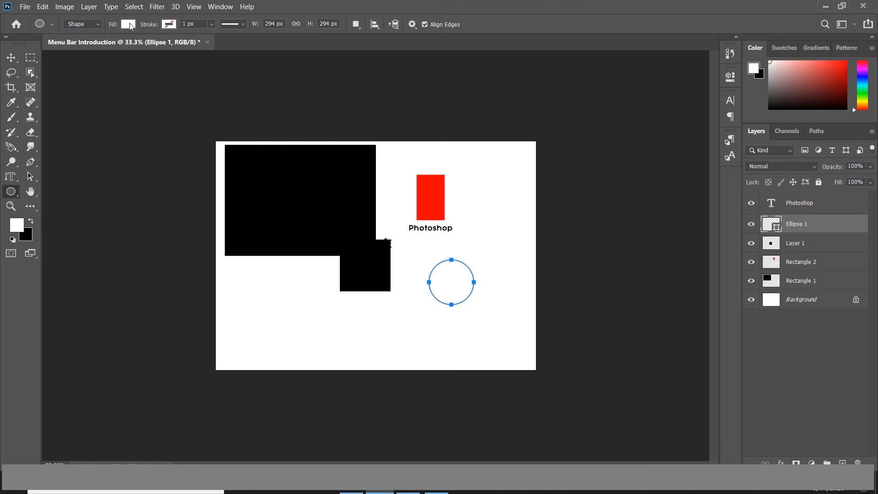
click(130, 25)
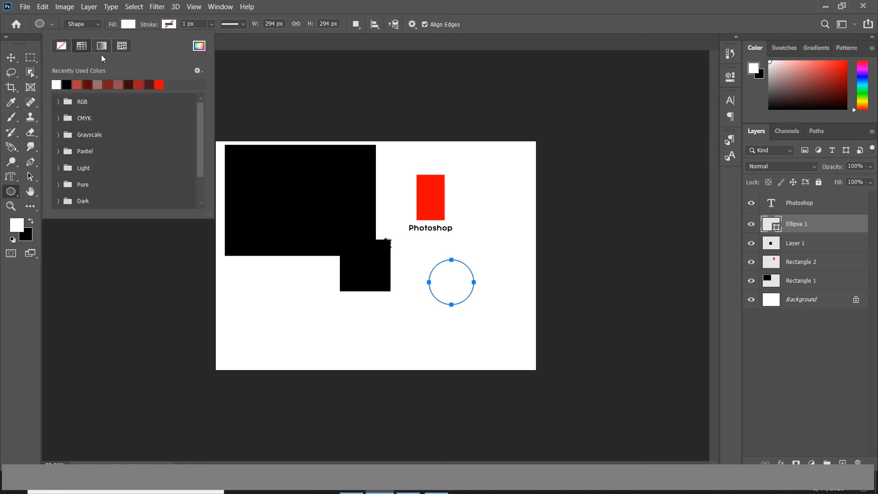
click(139, 83)
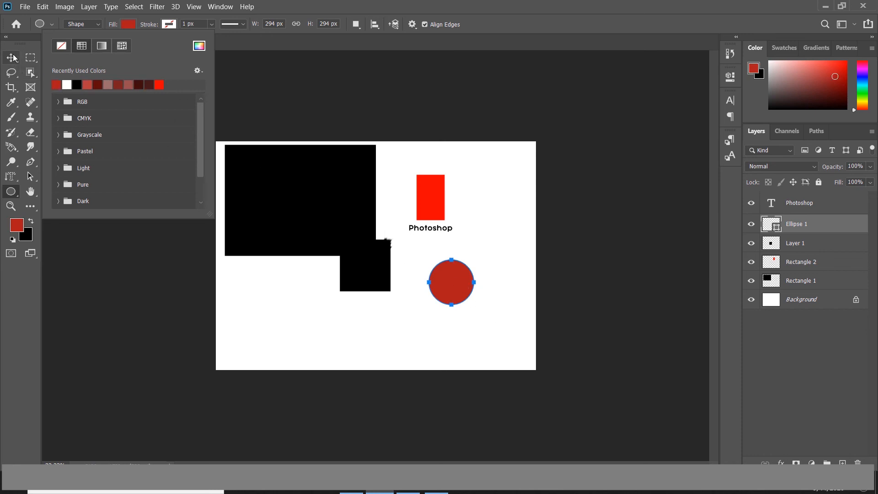
click(14, 58)
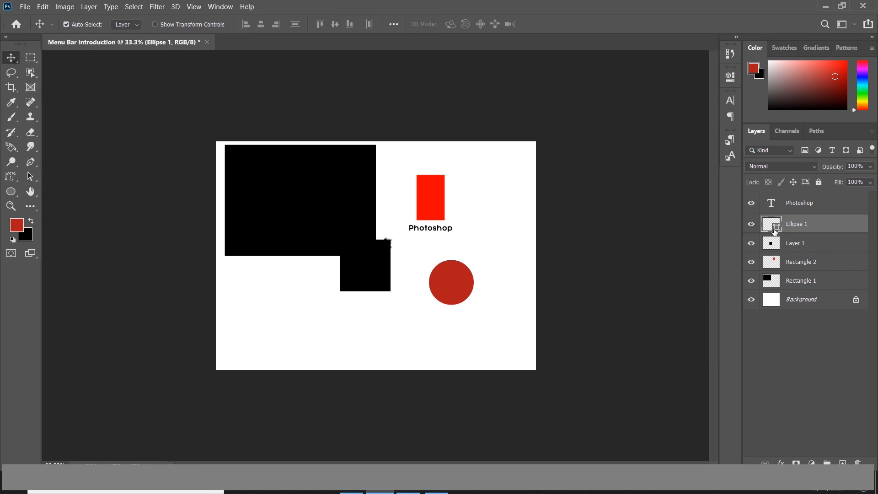
Step: Select Layer 1, Rectangle 2 and Rectangle 1 one after another in the layer list, return to Rectangle 2, and deselect on the empty canvas
click(796, 243)
click(800, 264)
click(800, 281)
click(799, 264)
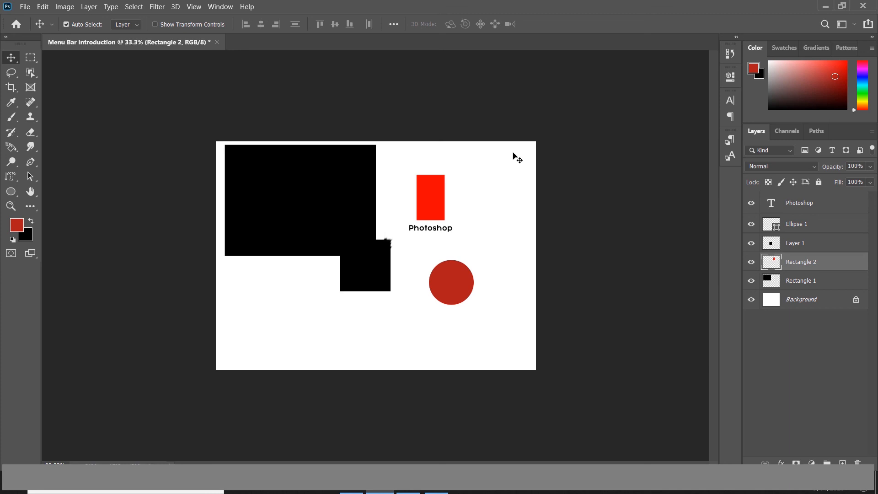
click(522, 155)
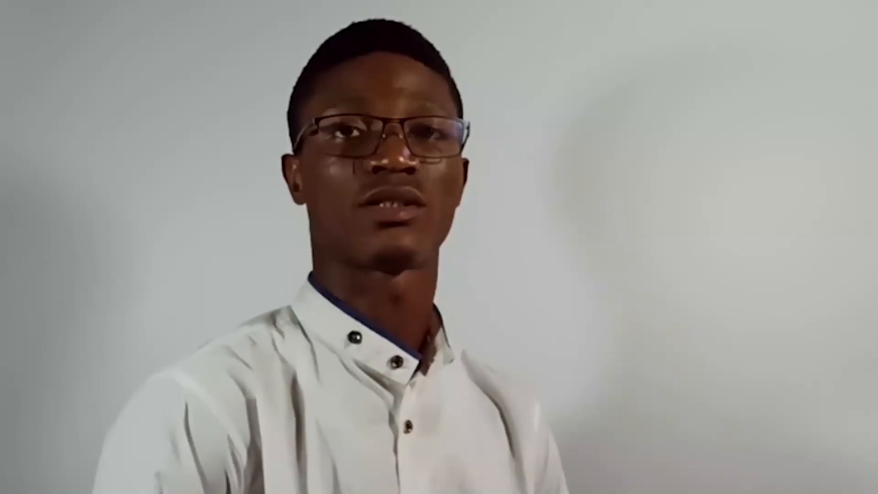